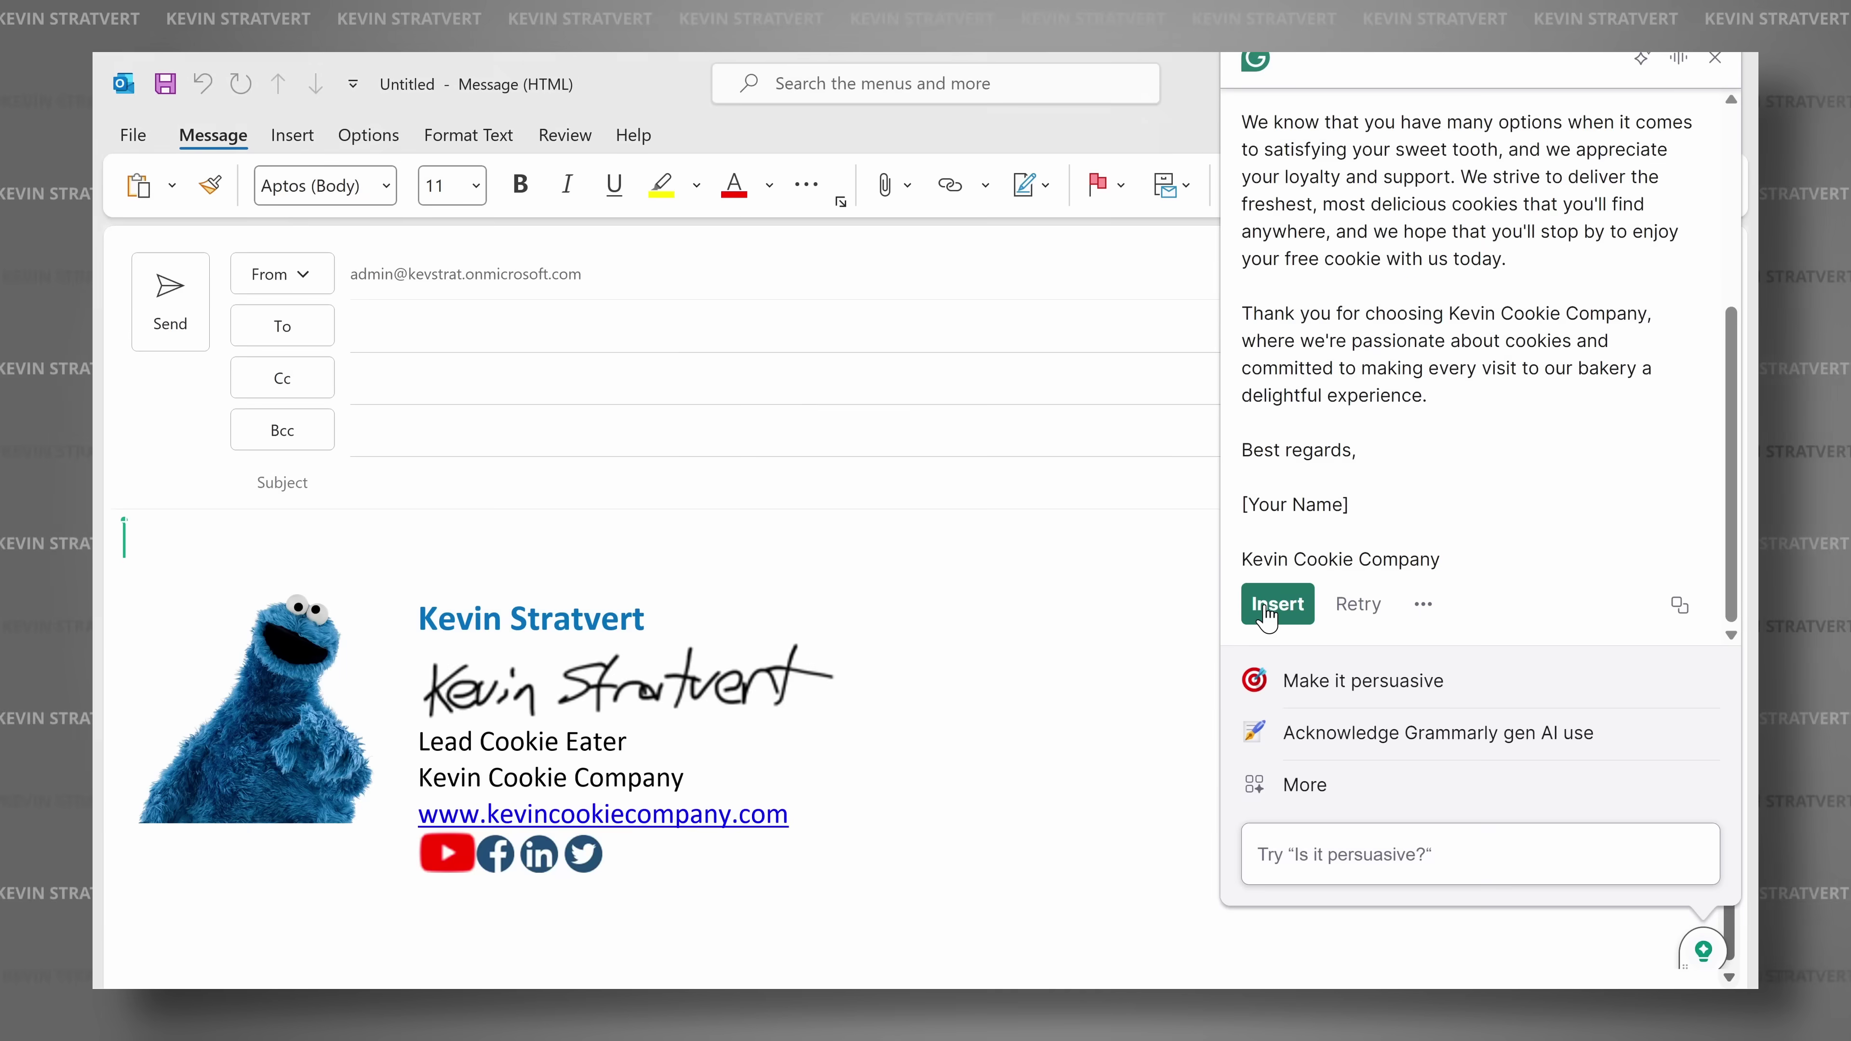
Insert Grammarly's drafted Kevin Cookie Company email into the blank Outlook message
{"action": "left_click", "coordinate": [1276, 602]}
Insert the formal thank-you email into the Google Doc and the cookie-company email into Outlook
{"action": "scroll", "coordinate": [646, 690], "scroll_direction": "down", "scroll_amount": 3}
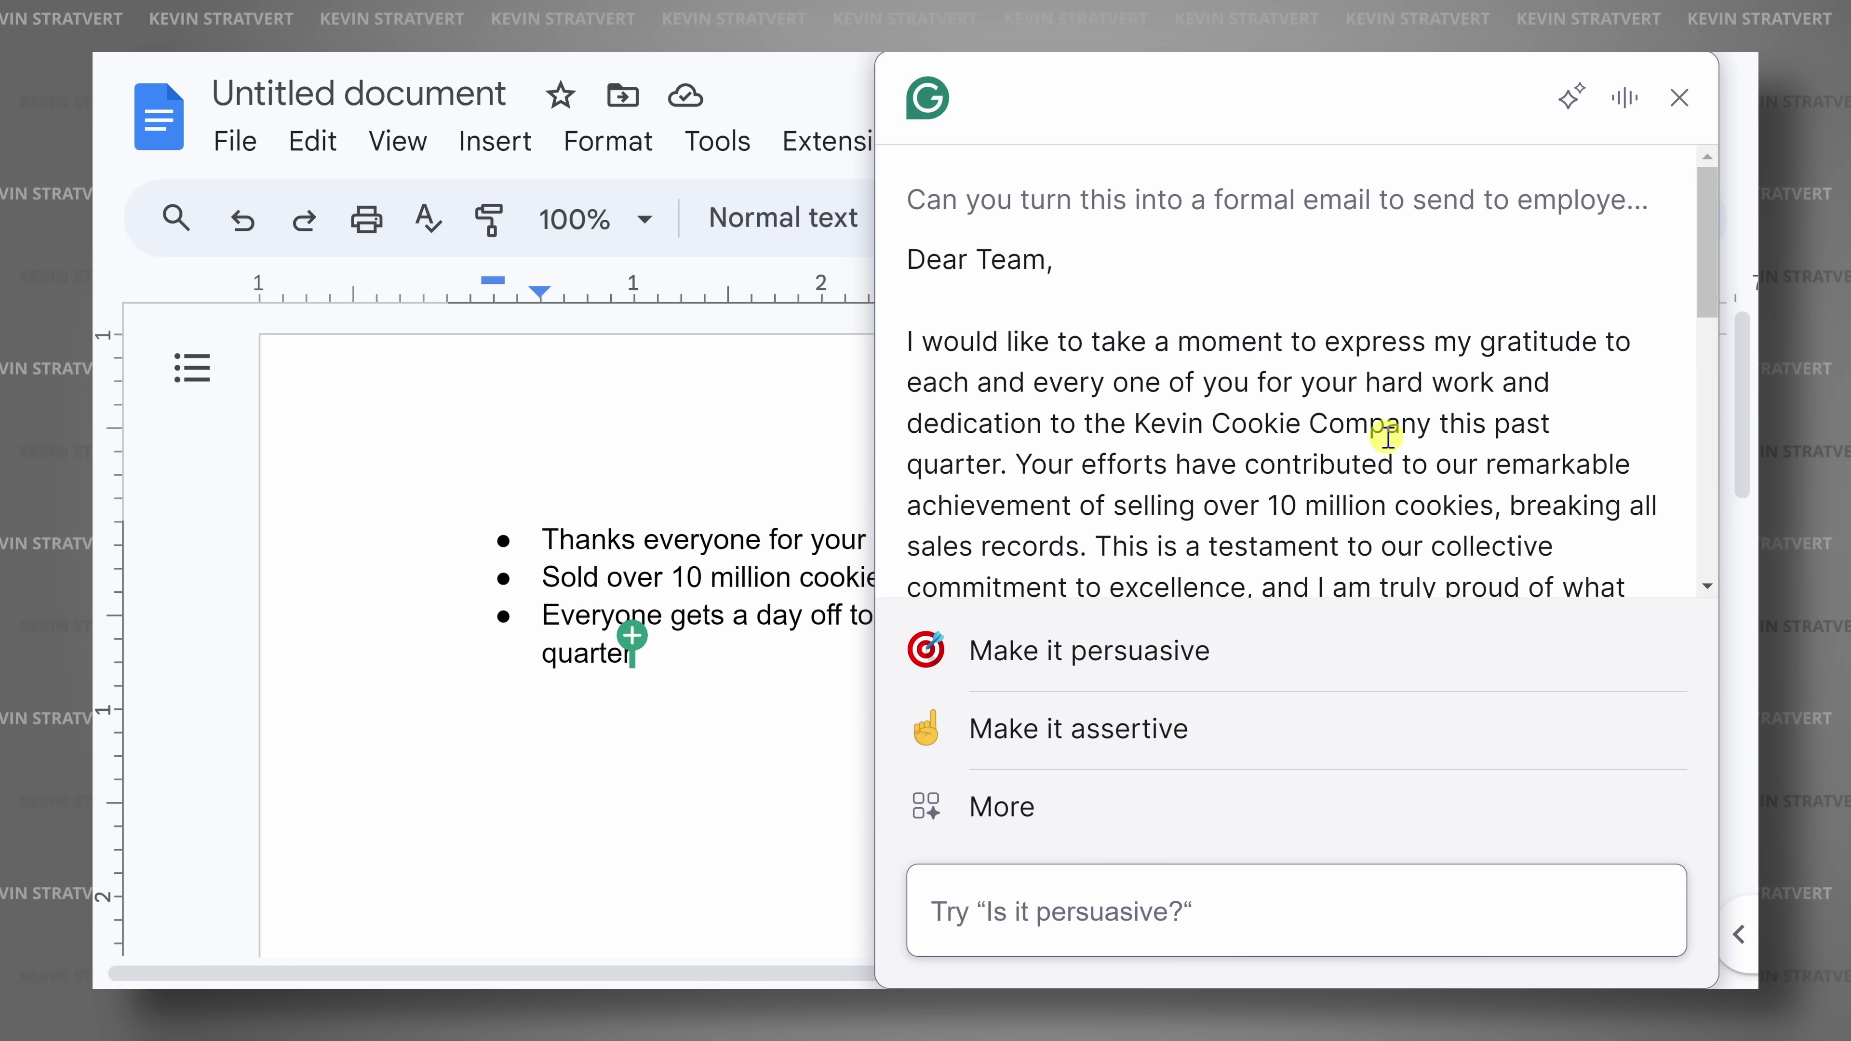
{"action": "scroll", "coordinate": [1312, 437], "scroll_direction": "down", "scroll_amount": 10}
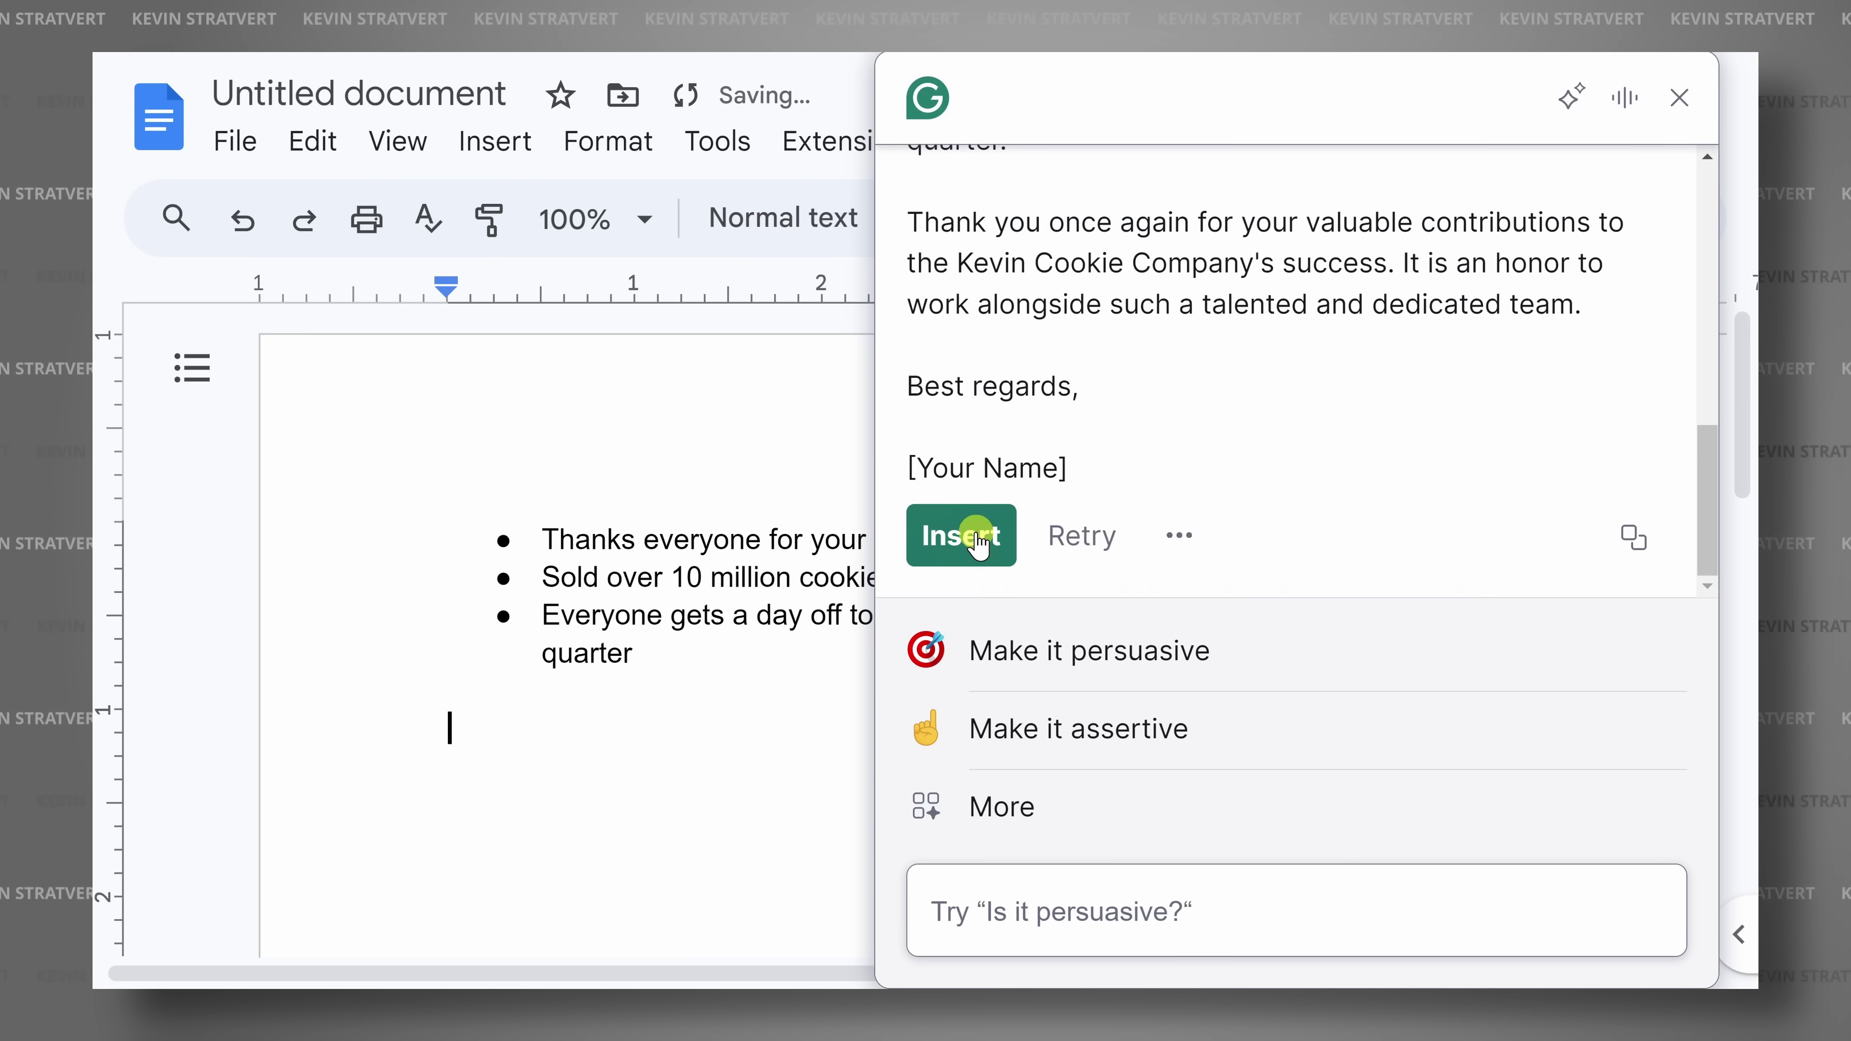
{"action": "left_click", "coordinate": [958, 533]}
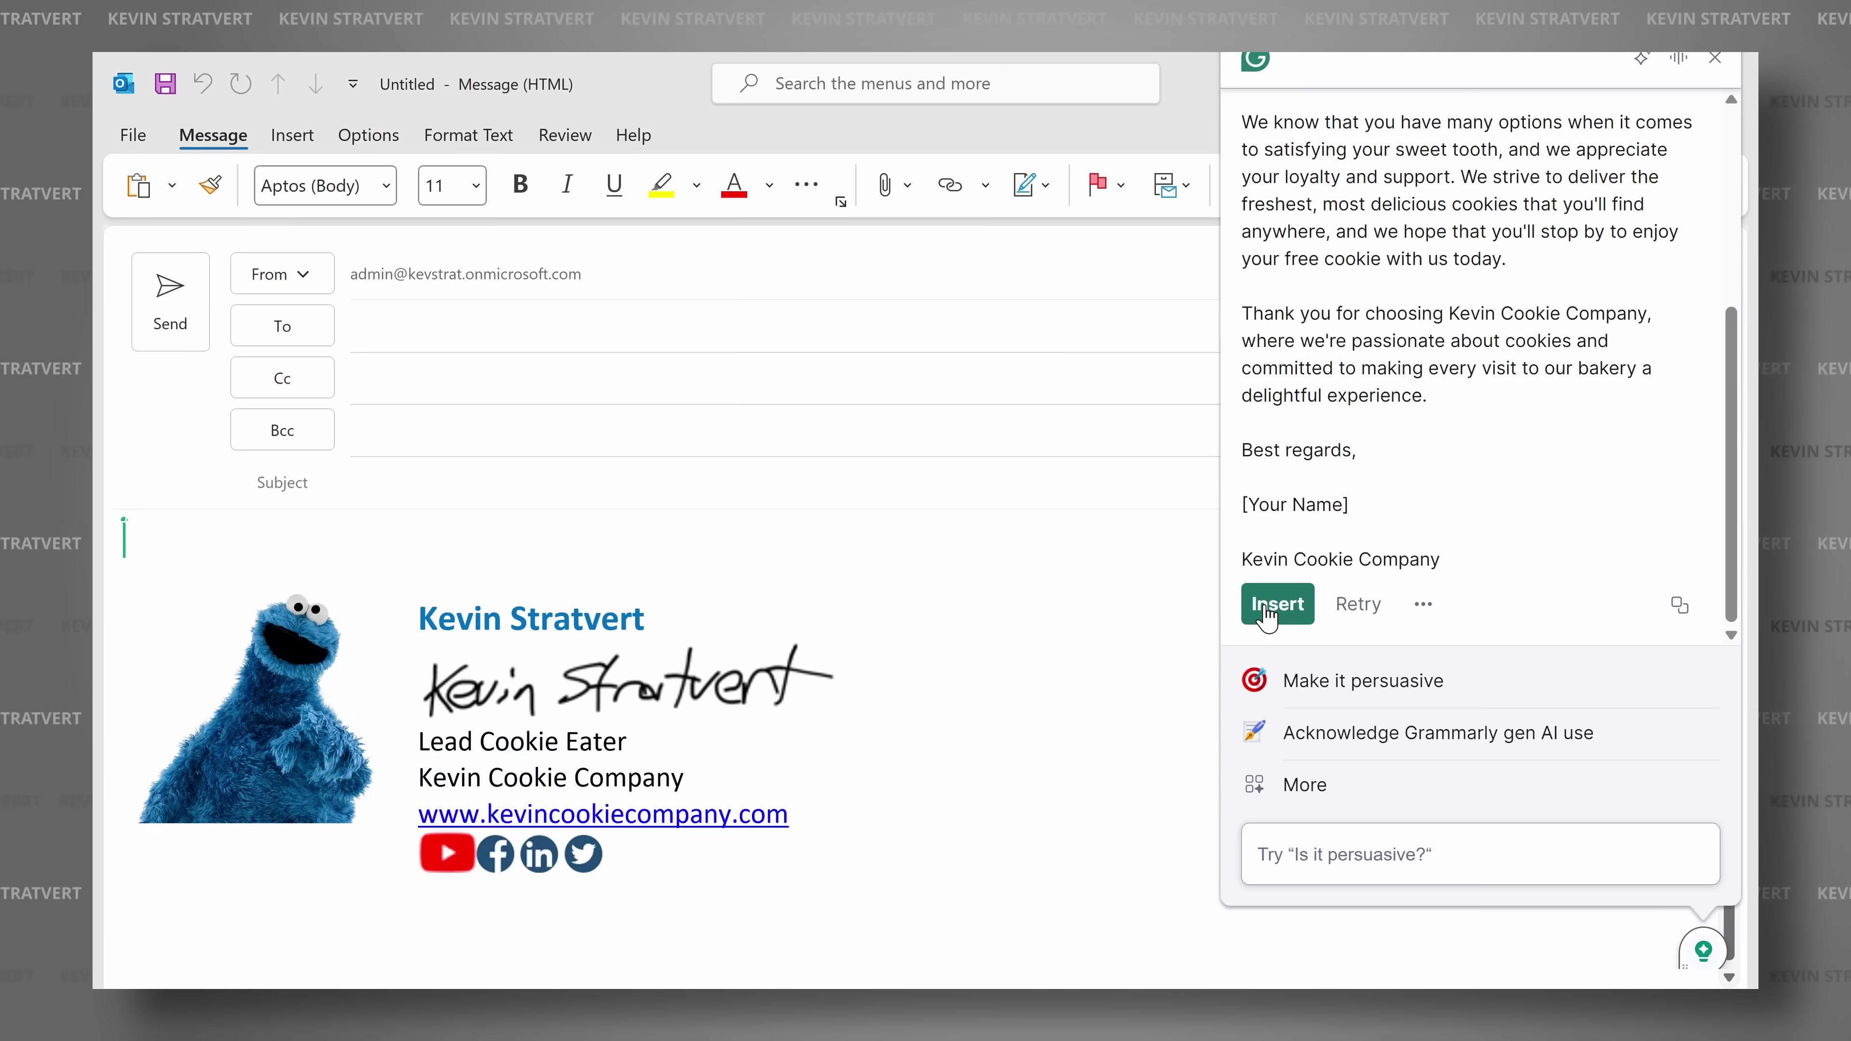
{"action": "left_click", "coordinate": [1273, 604]}
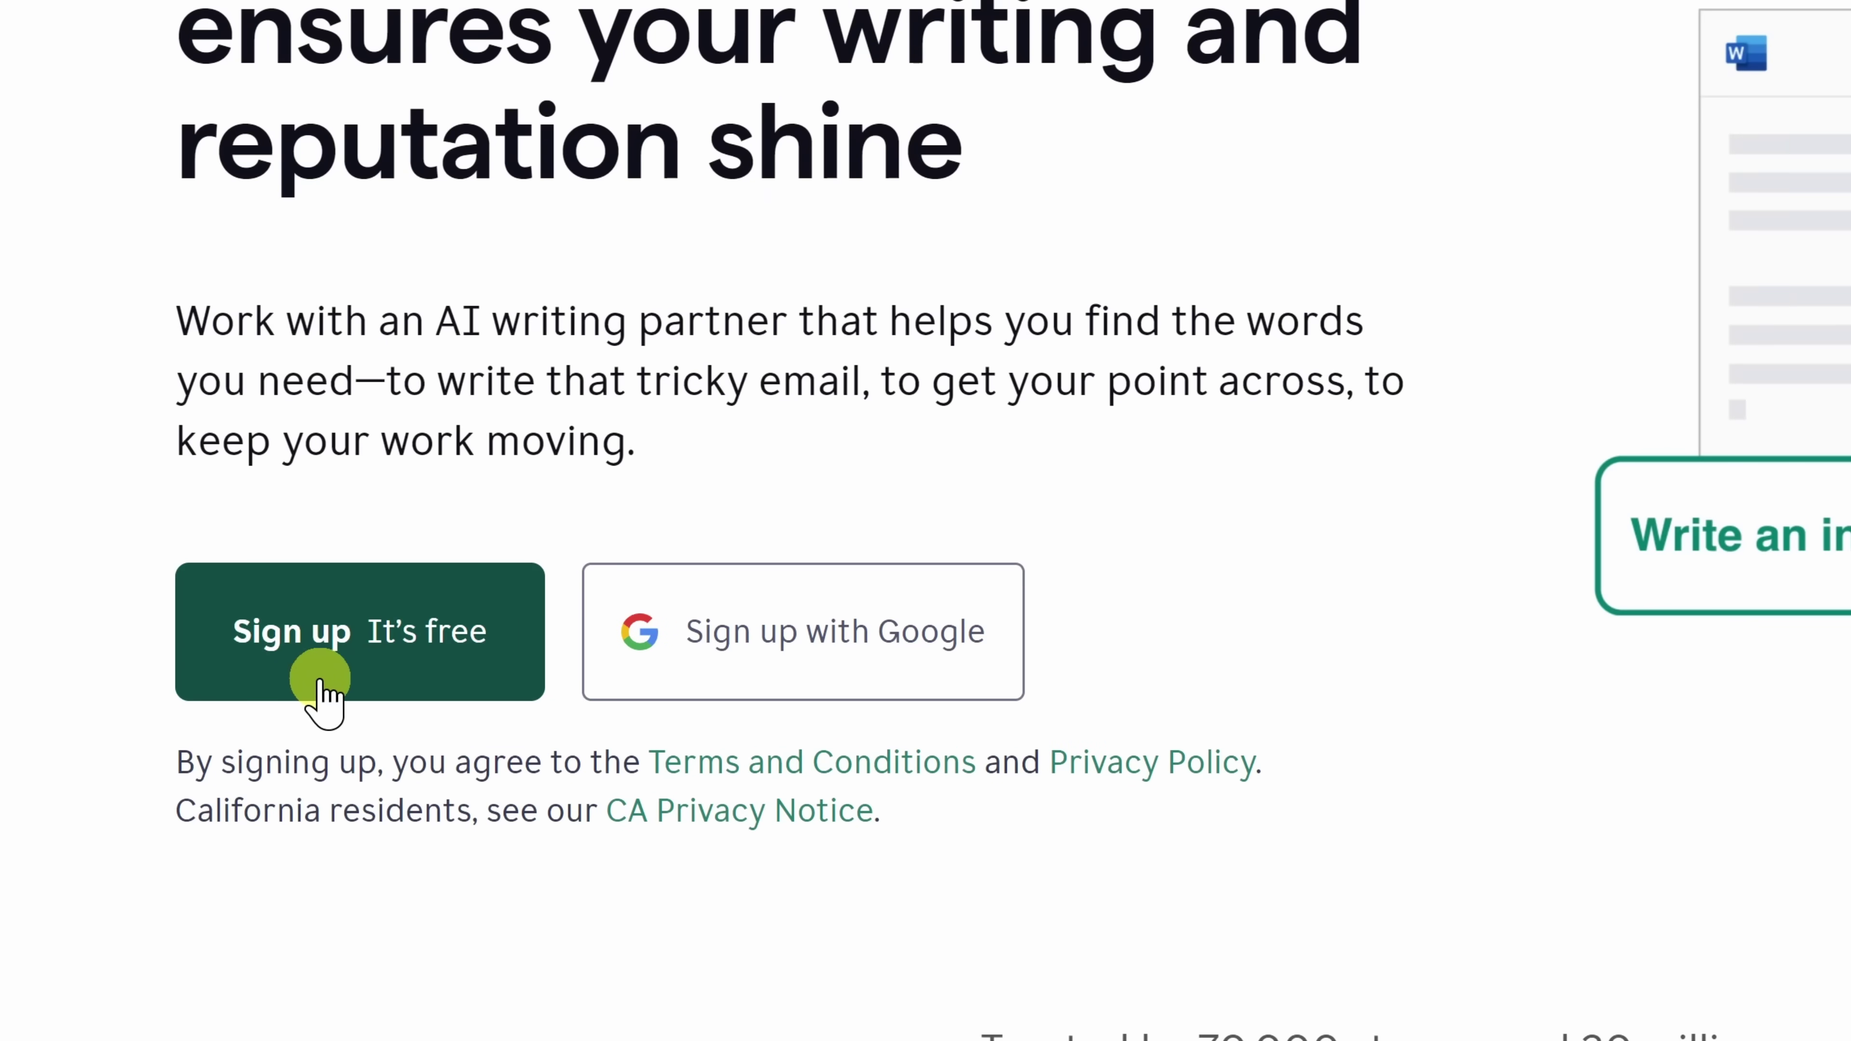
Create a free Grammarly account and reach the My Grammarly dashboard with its Demo document
{"action": "left_click", "coordinate": [373, 682]}
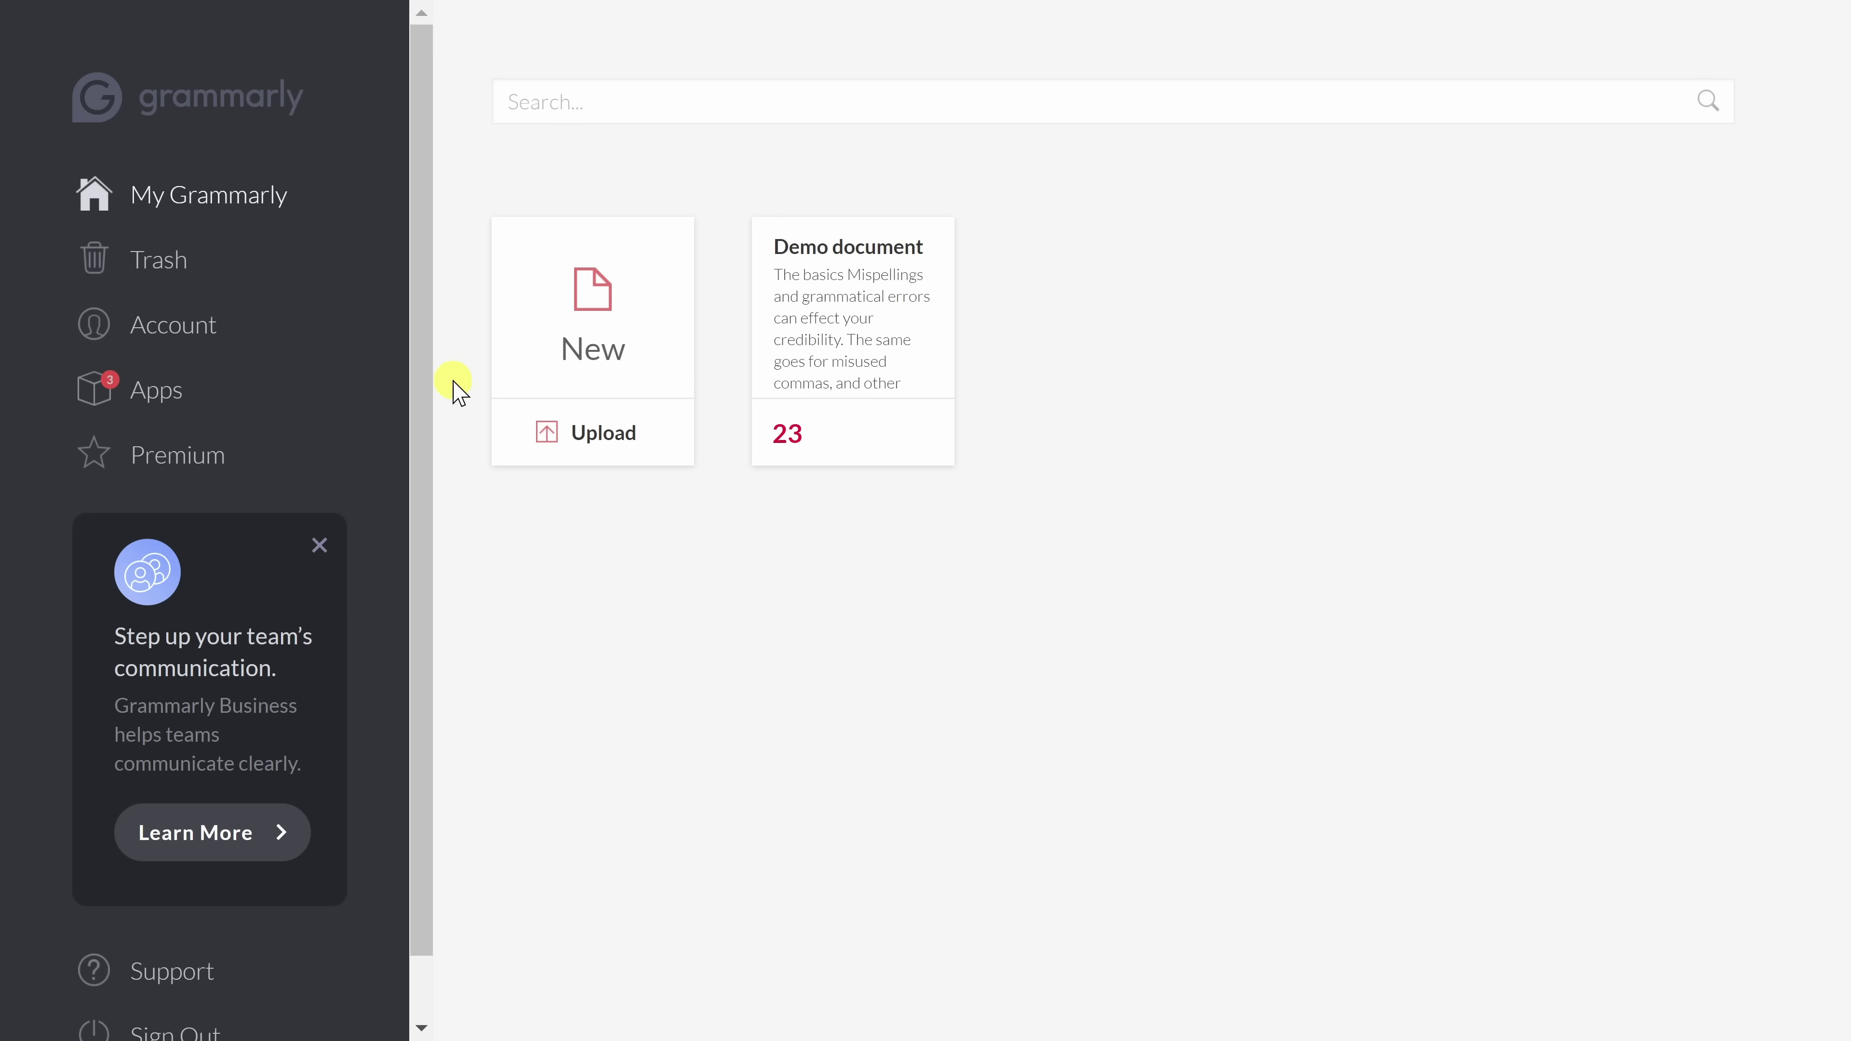
Browse the Apps page listing Grammarly for Windows, Chrome, iPhone and iPad, and Android
{"action": "left_click", "coordinate": [187, 407]}
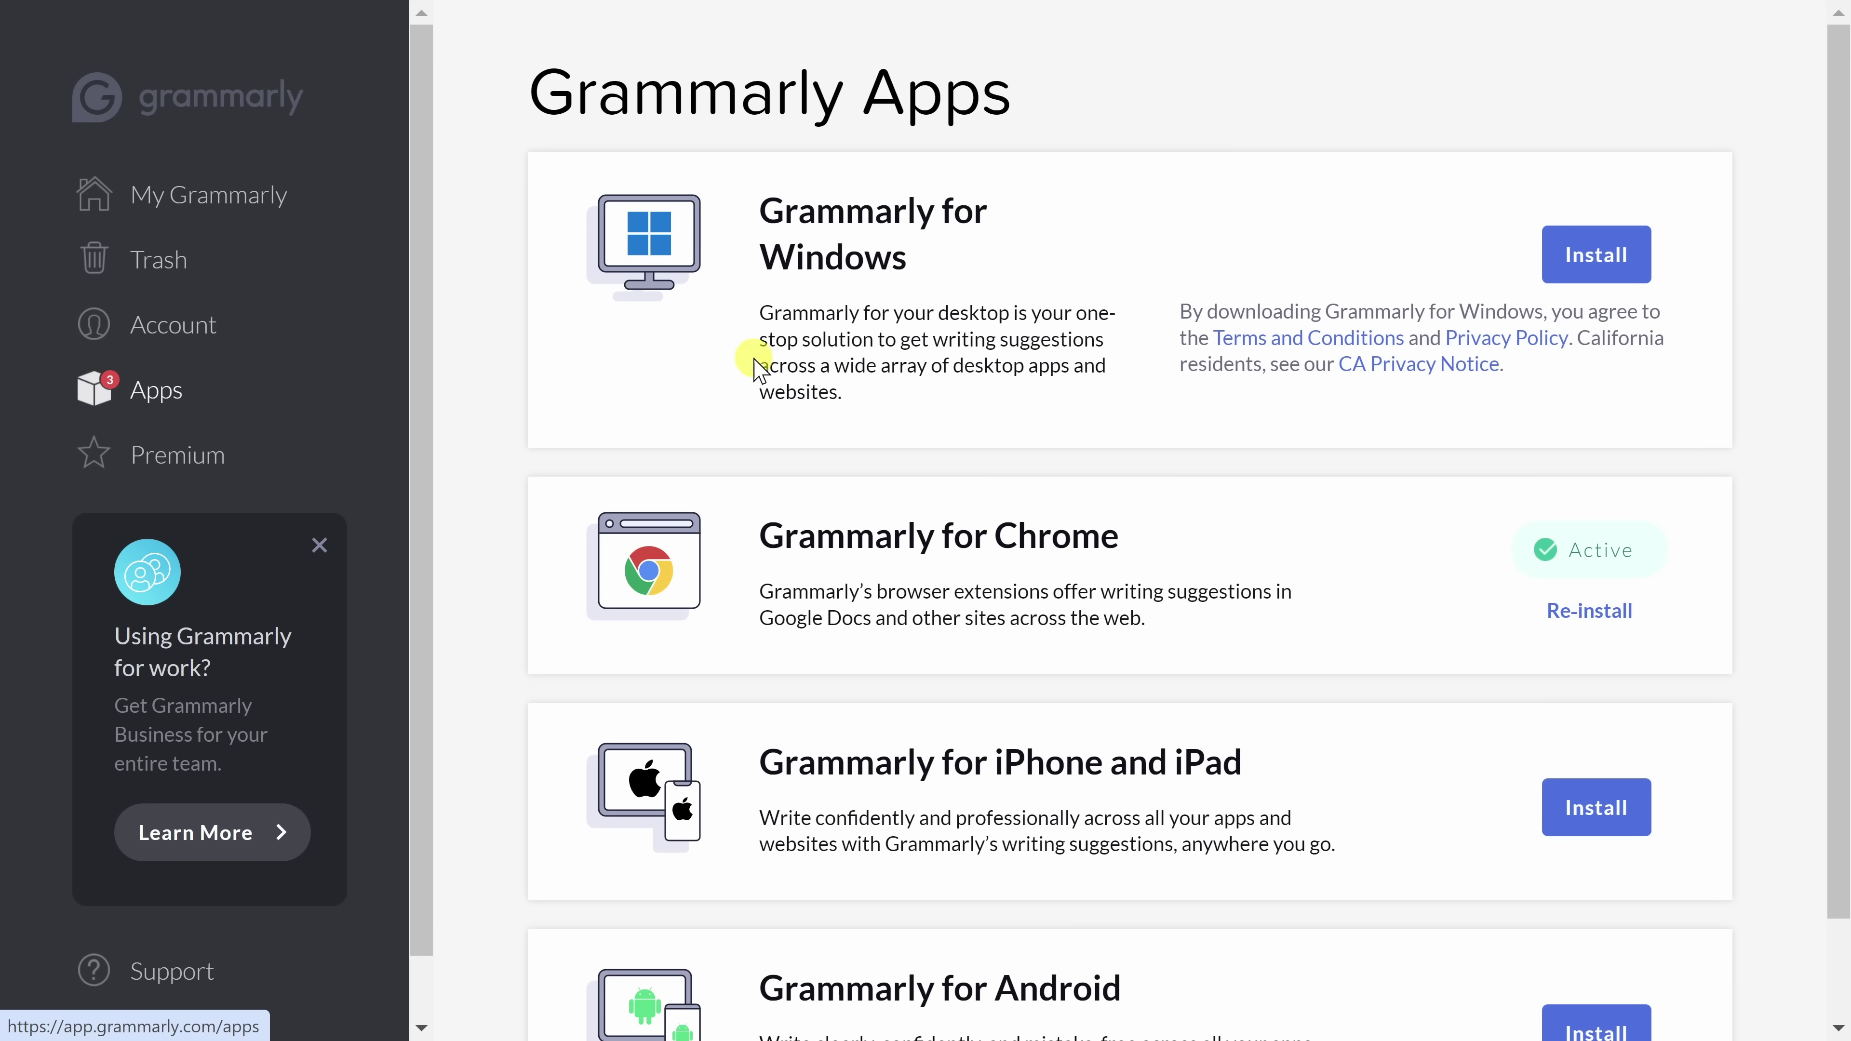
{"action": "scroll", "coordinate": [1591, 307], "scroll_direction": "down", "scroll_amount": 2}
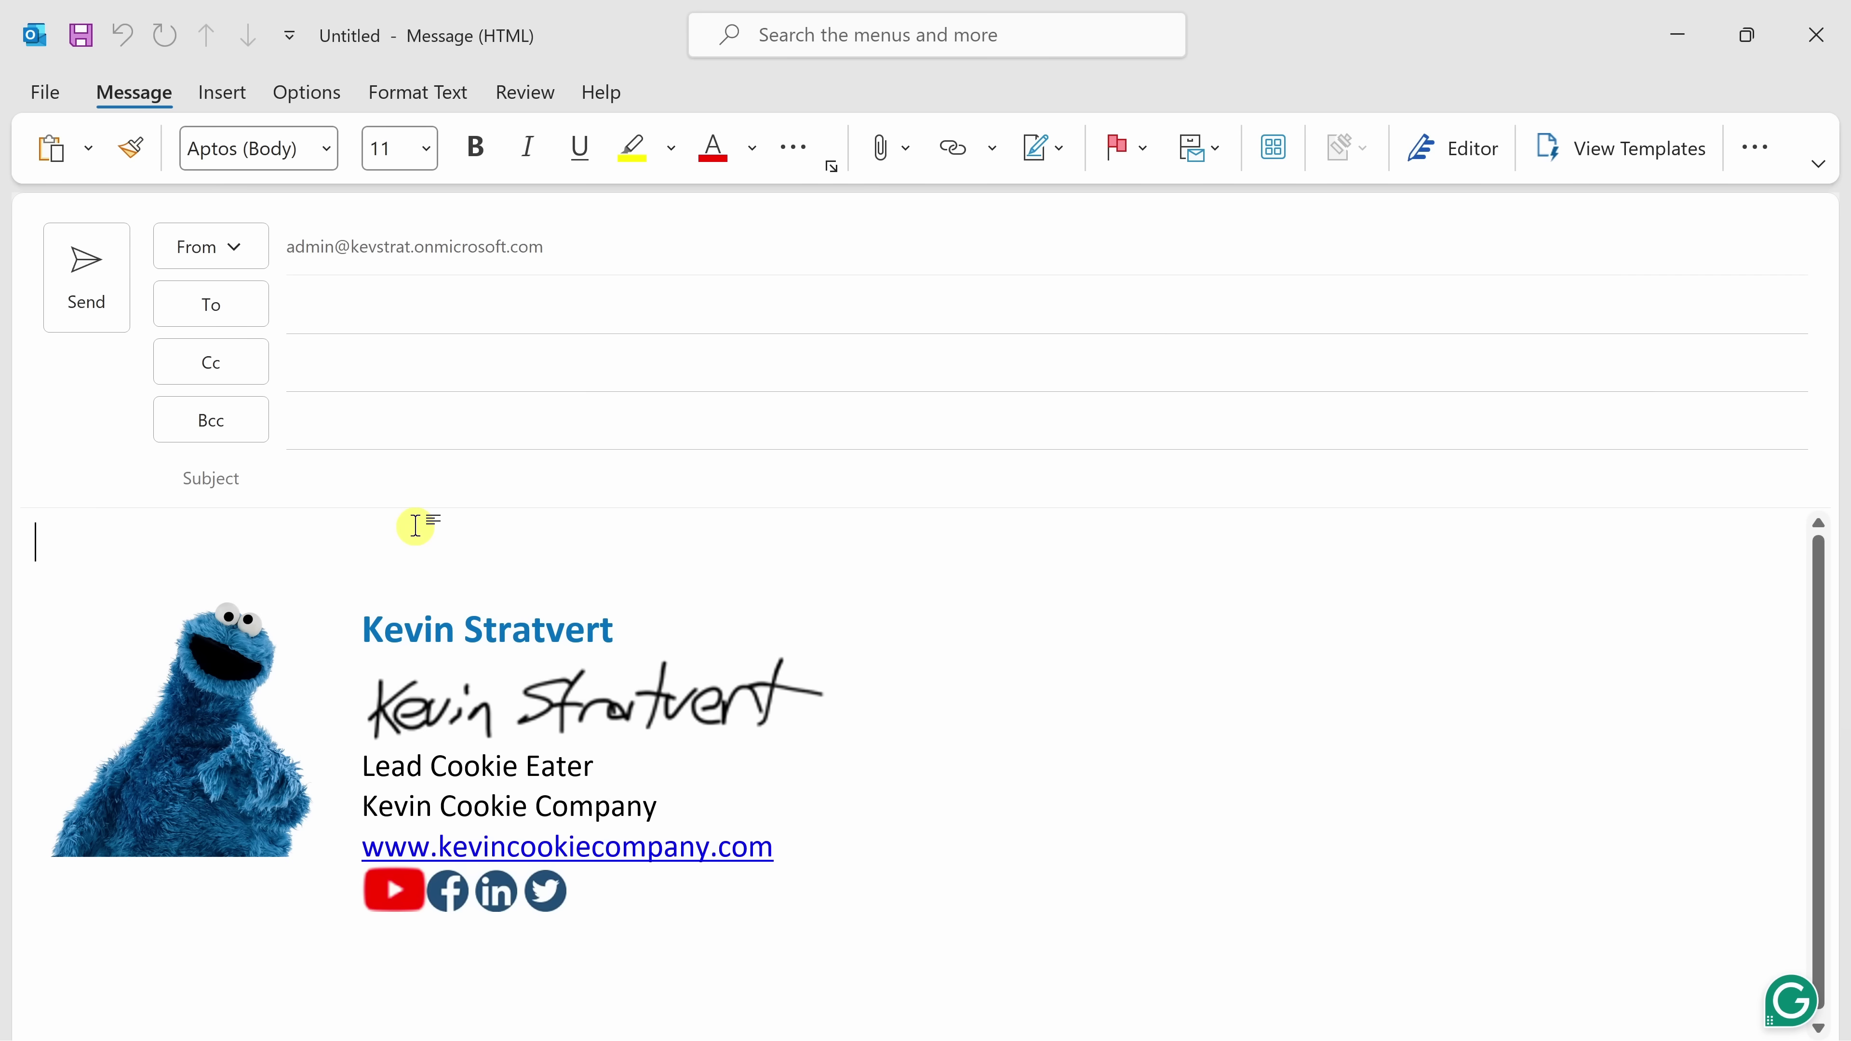
Ask Grammarly to draft an email announcing a free cookie for National Cookie Day
{"action": "mouse_move", "coordinate": [1783, 1013]}
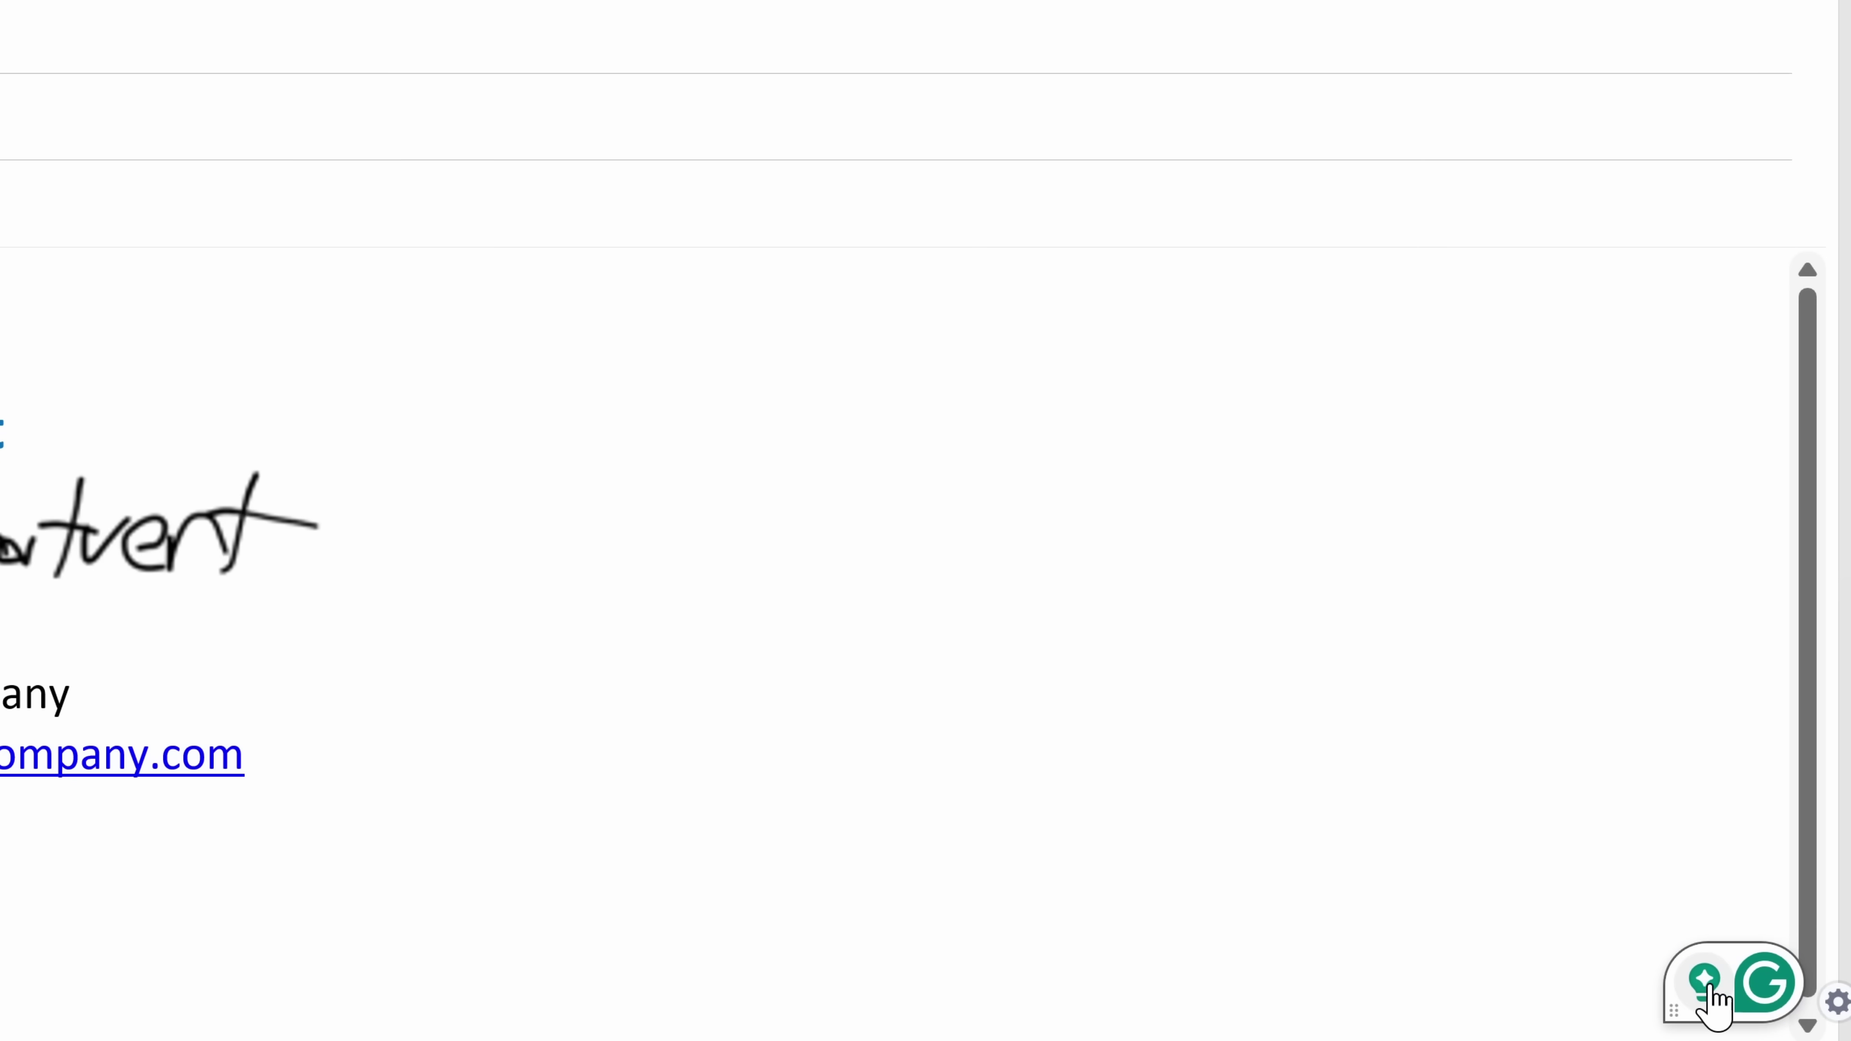
{"action": "left_click", "coordinate": [1705, 986]}
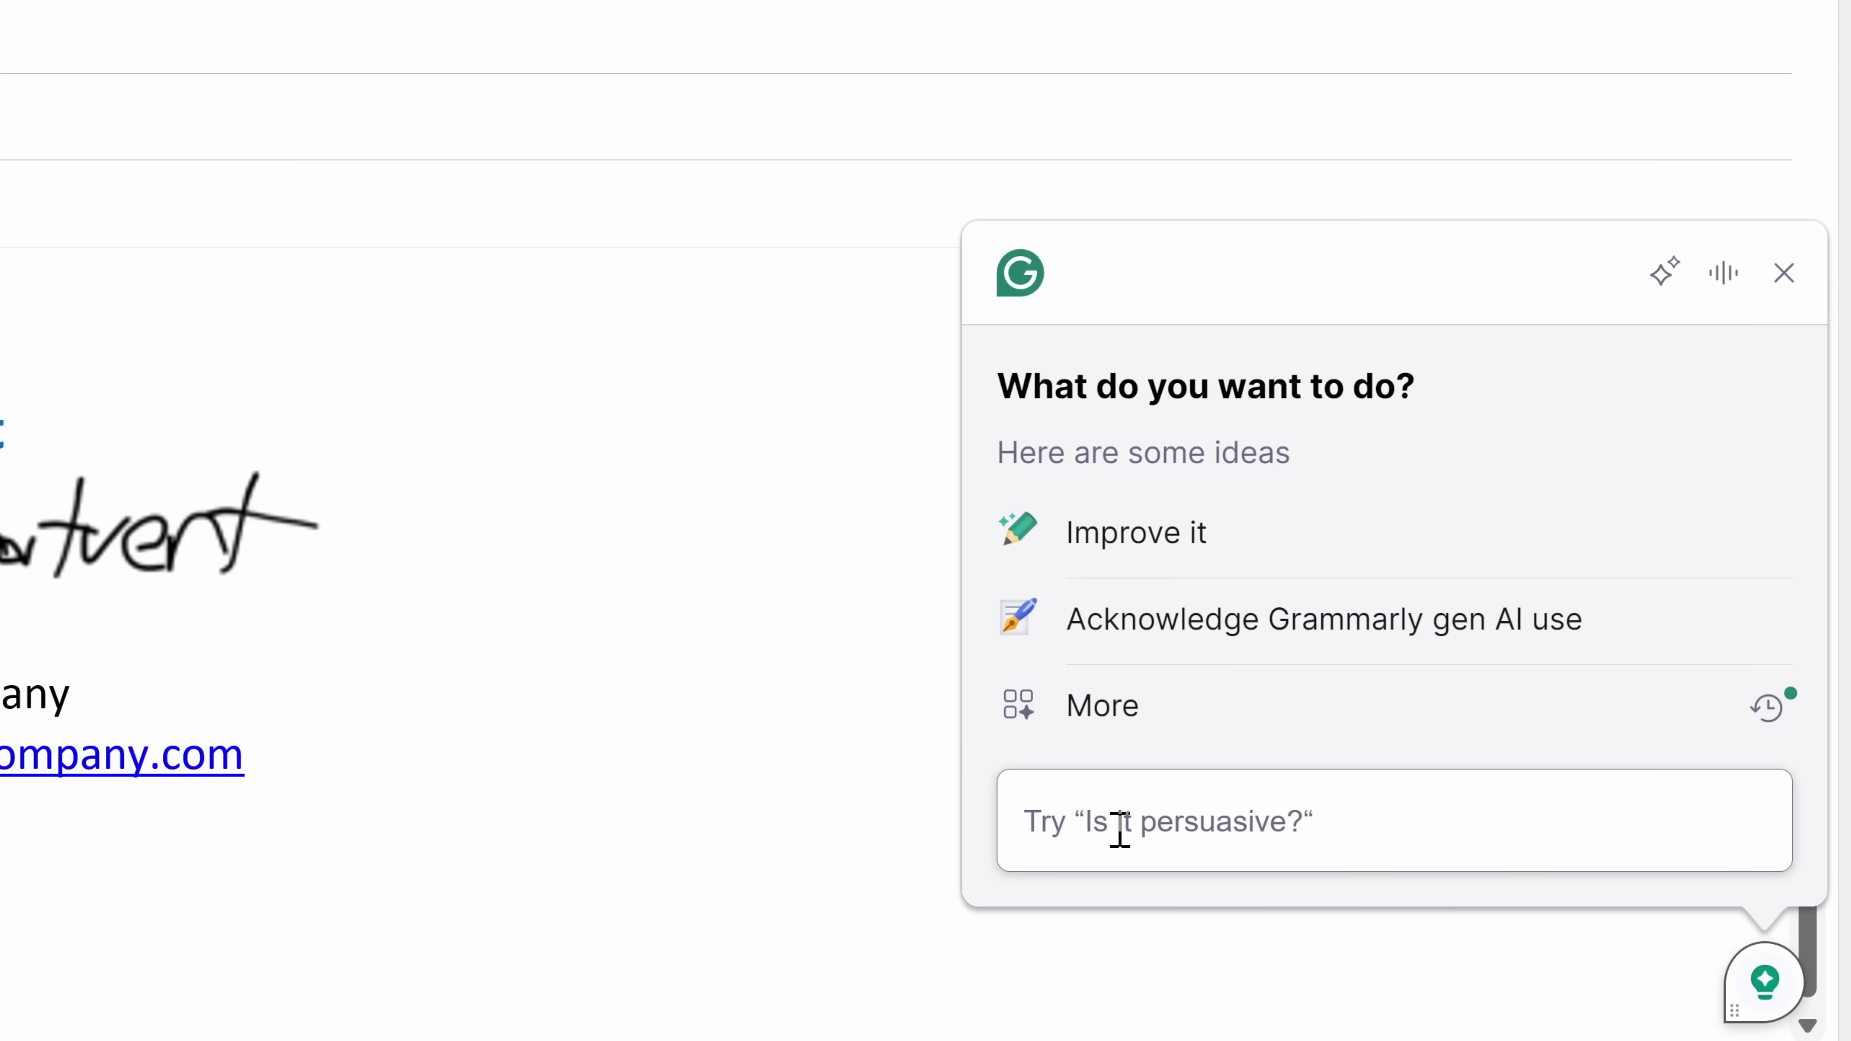
{"action": "left_click", "coordinate": [1150, 826]}
{"action": "type", "text": "I work at the Kevin Cookie Company. For National Cookie Day, we’re offering all customers a free cookie. Can you write an email announcing this?"}
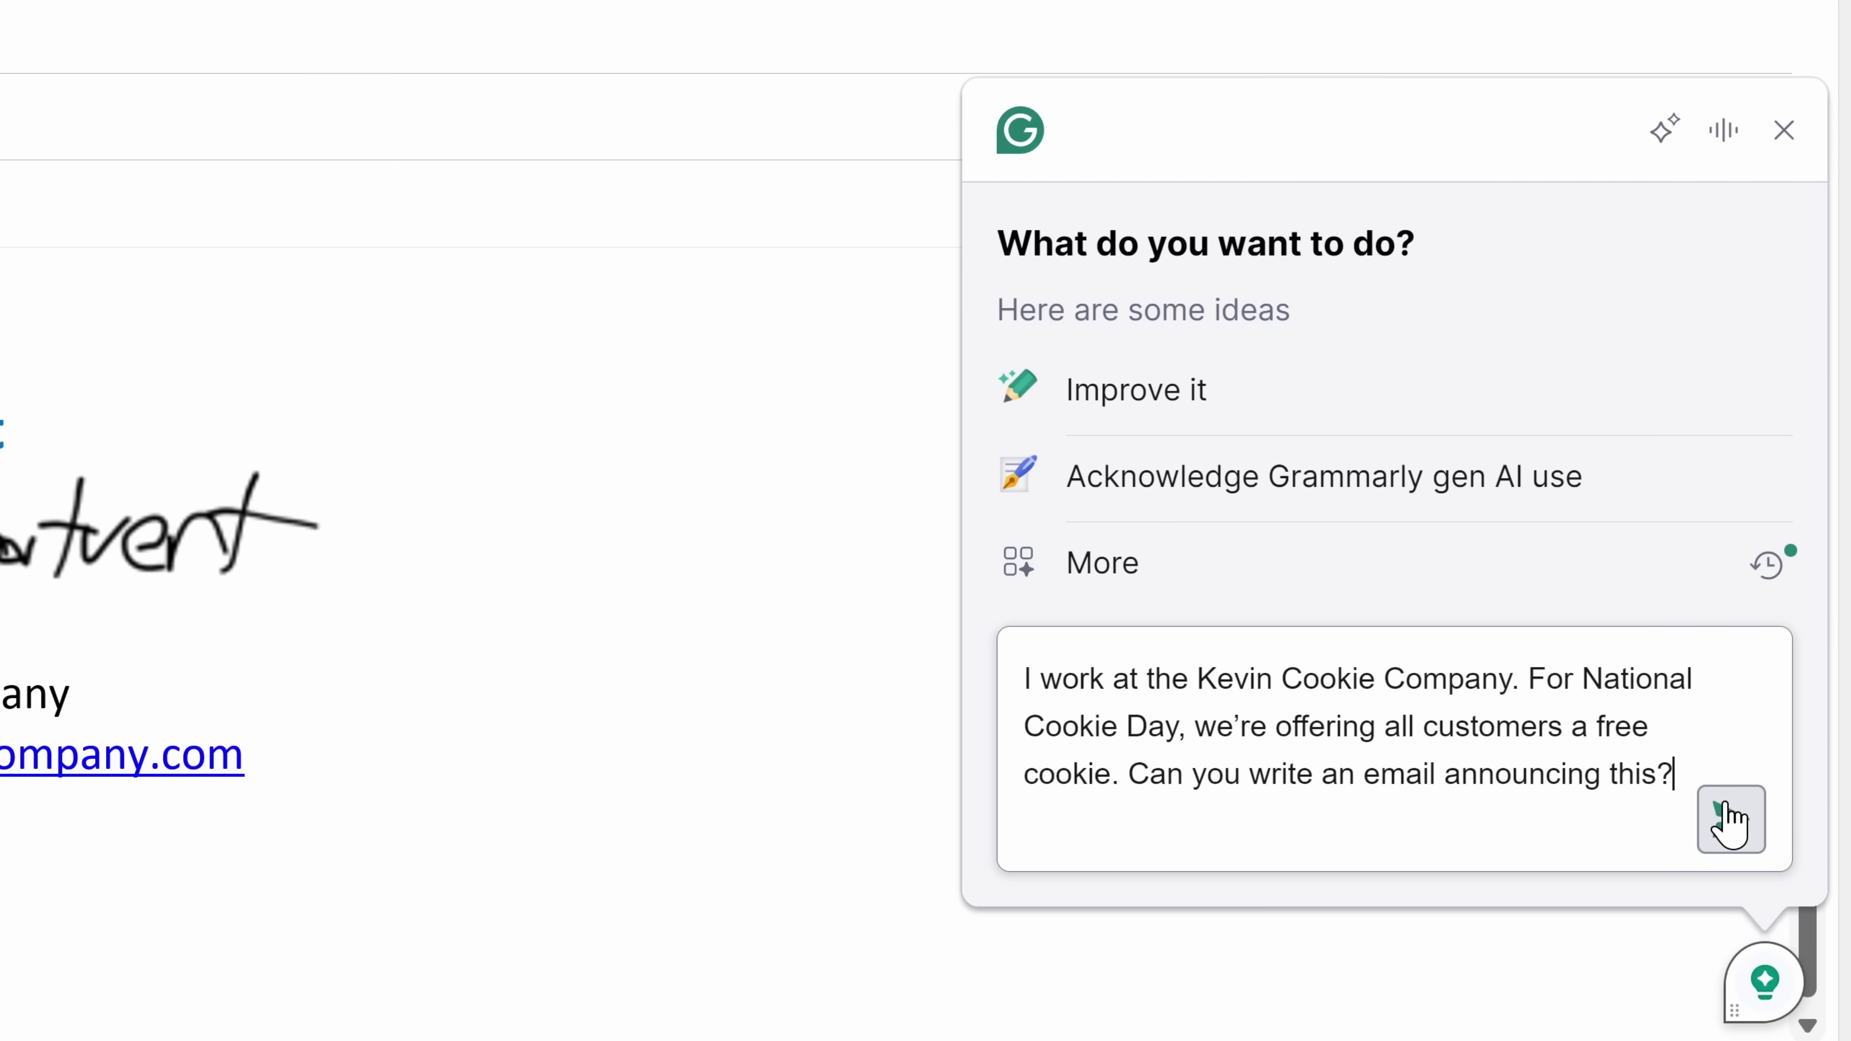
{"action": "left_click", "coordinate": [1728, 820]}
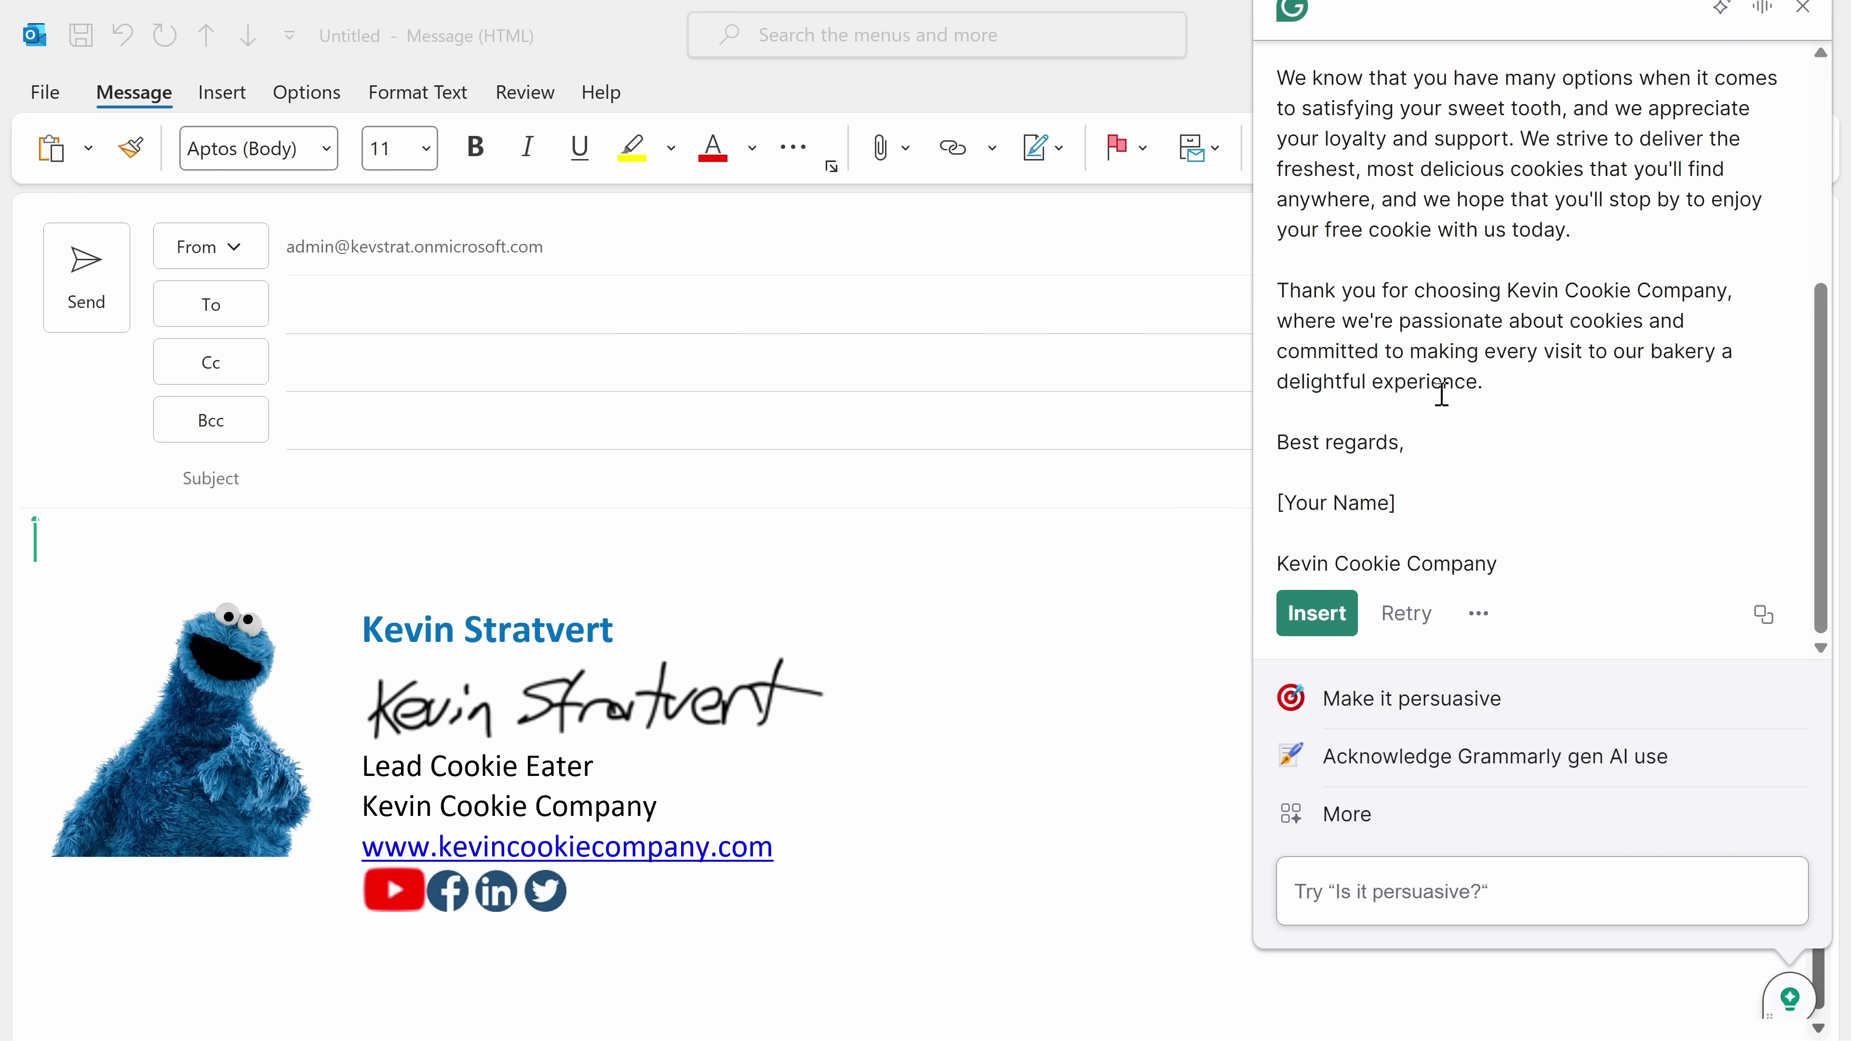
Insert the generated free-cookie email into the message body above the signature
{"action": "scroll", "coordinate": [1458, 441], "scroll_direction": "up", "scroll_amount": 5}
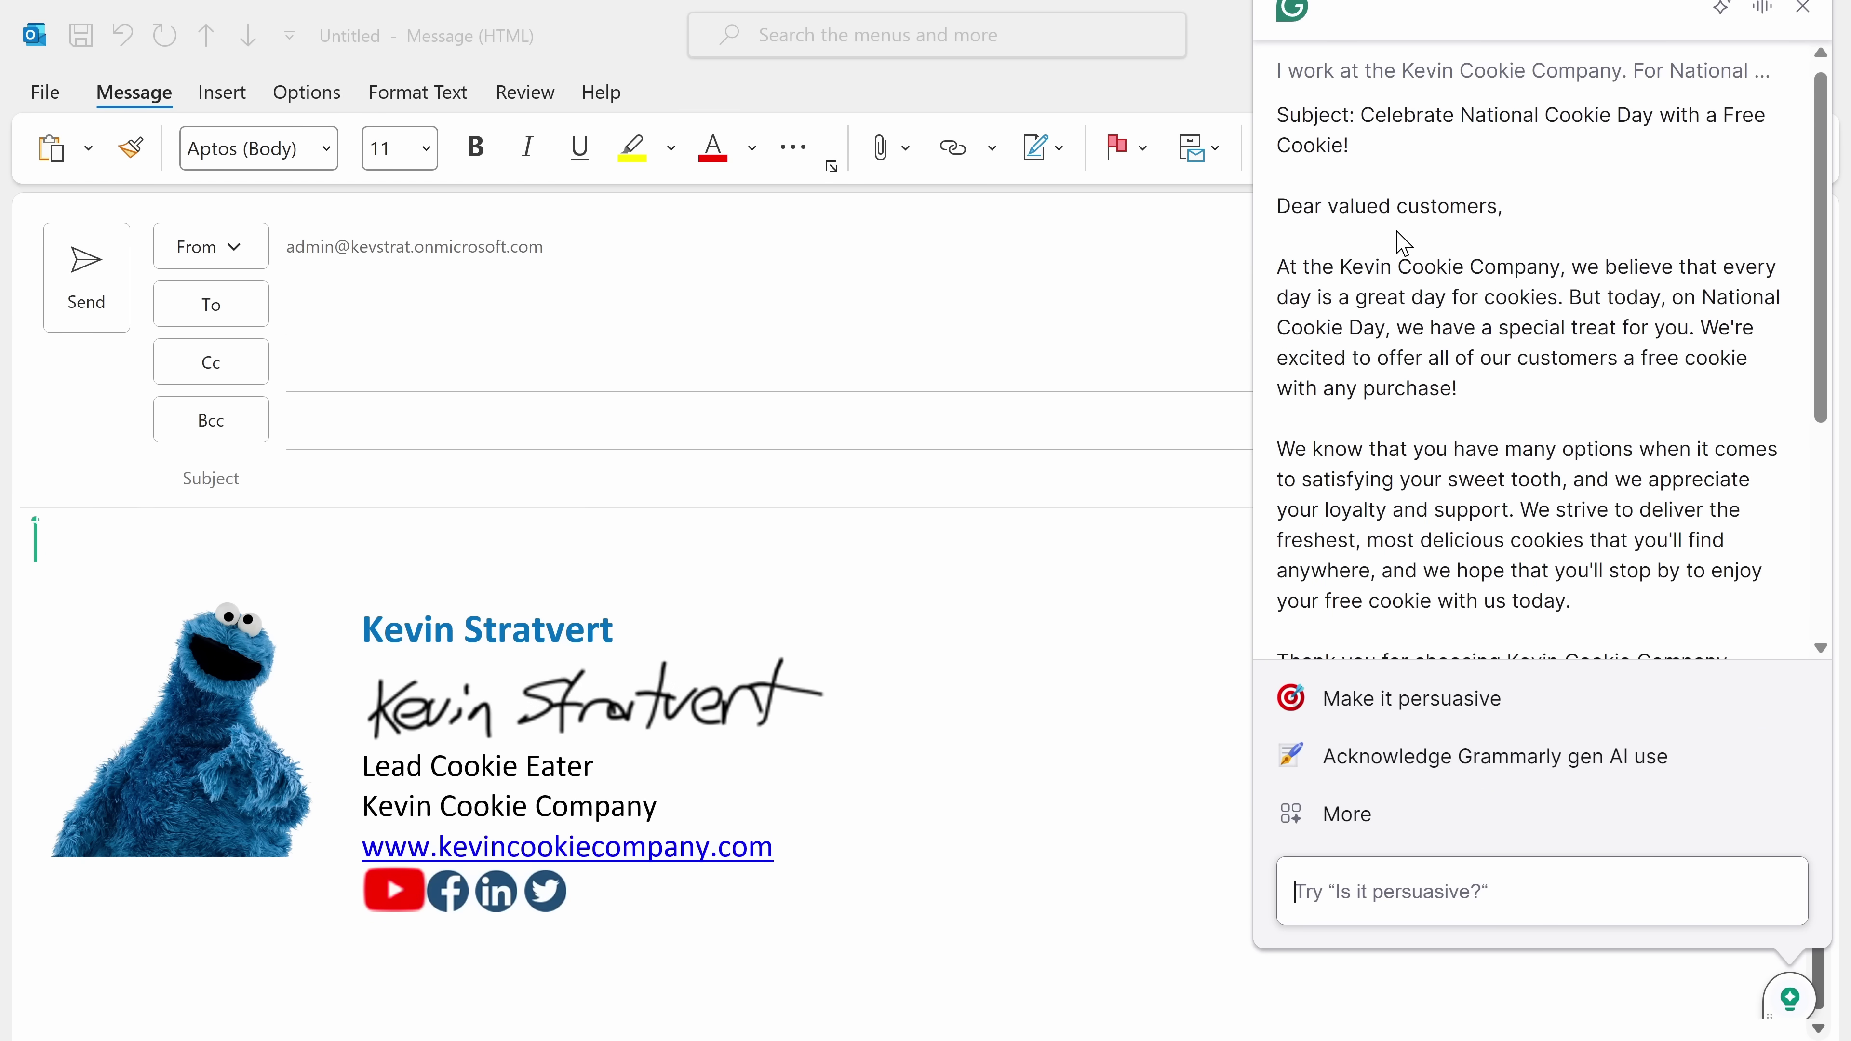
{"action": "scroll", "coordinate": [1403, 270], "scroll_direction": "down", "scroll_amount": 5}
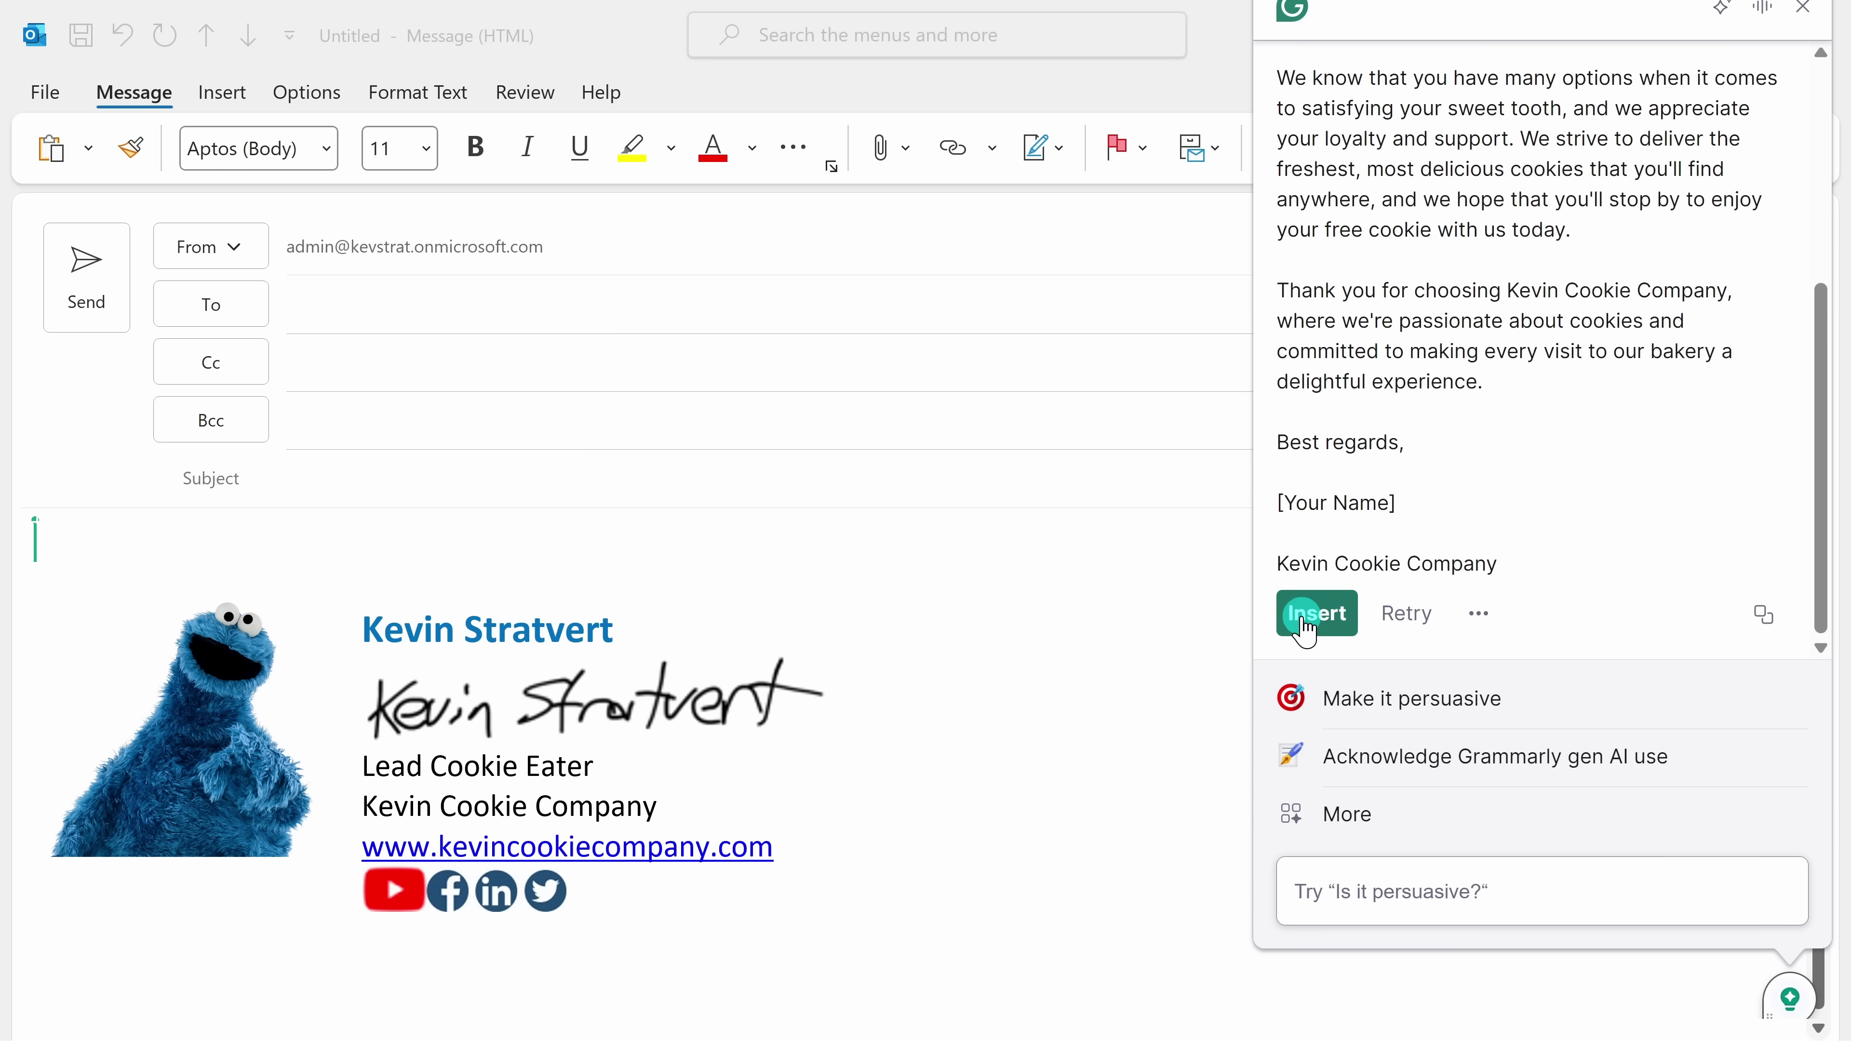
{"action": "left_click", "coordinate": [1305, 627]}
Close the Grammarly panel and review the finished National Cookie Day message
{"action": "scroll", "coordinate": [649, 736], "scroll_direction": "down", "scroll_amount": 5}
{"action": "scroll", "coordinate": [769, 735], "scroll_direction": "up", "scroll_amount": 10}
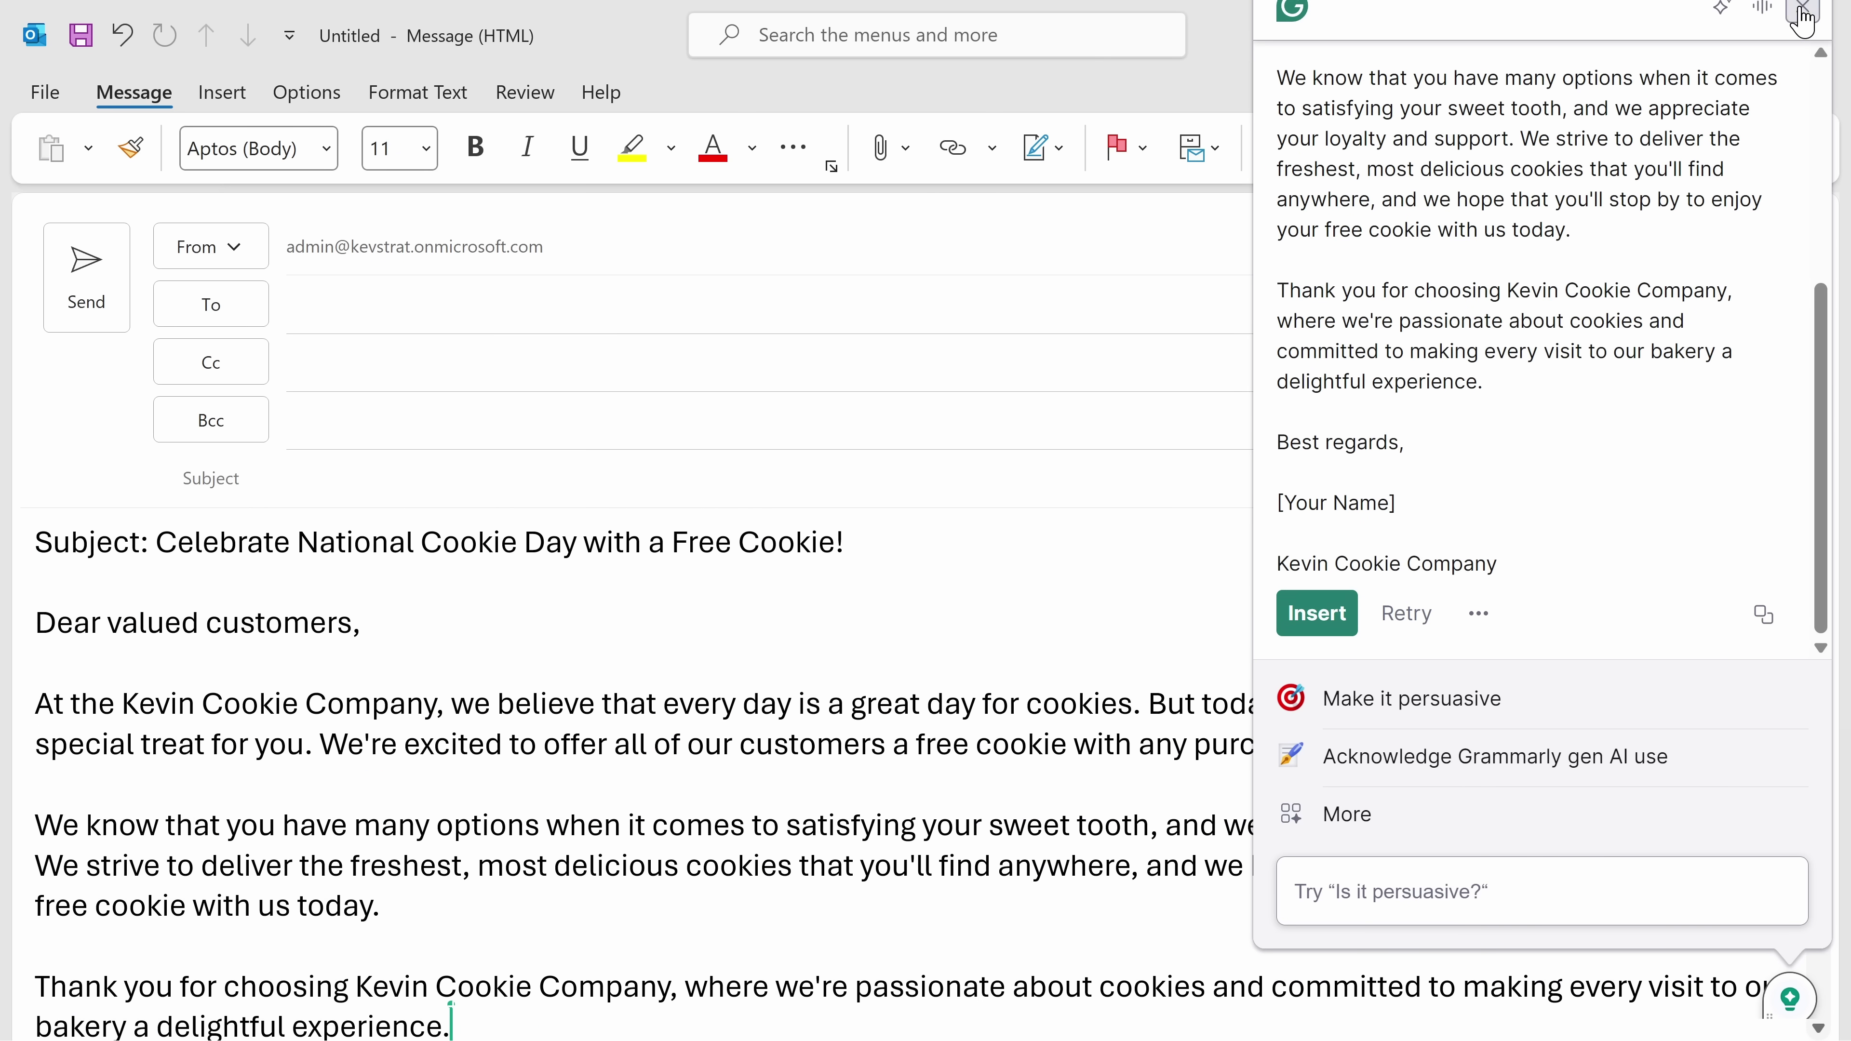
{"action": "left_click", "coordinate": [1803, 7]}
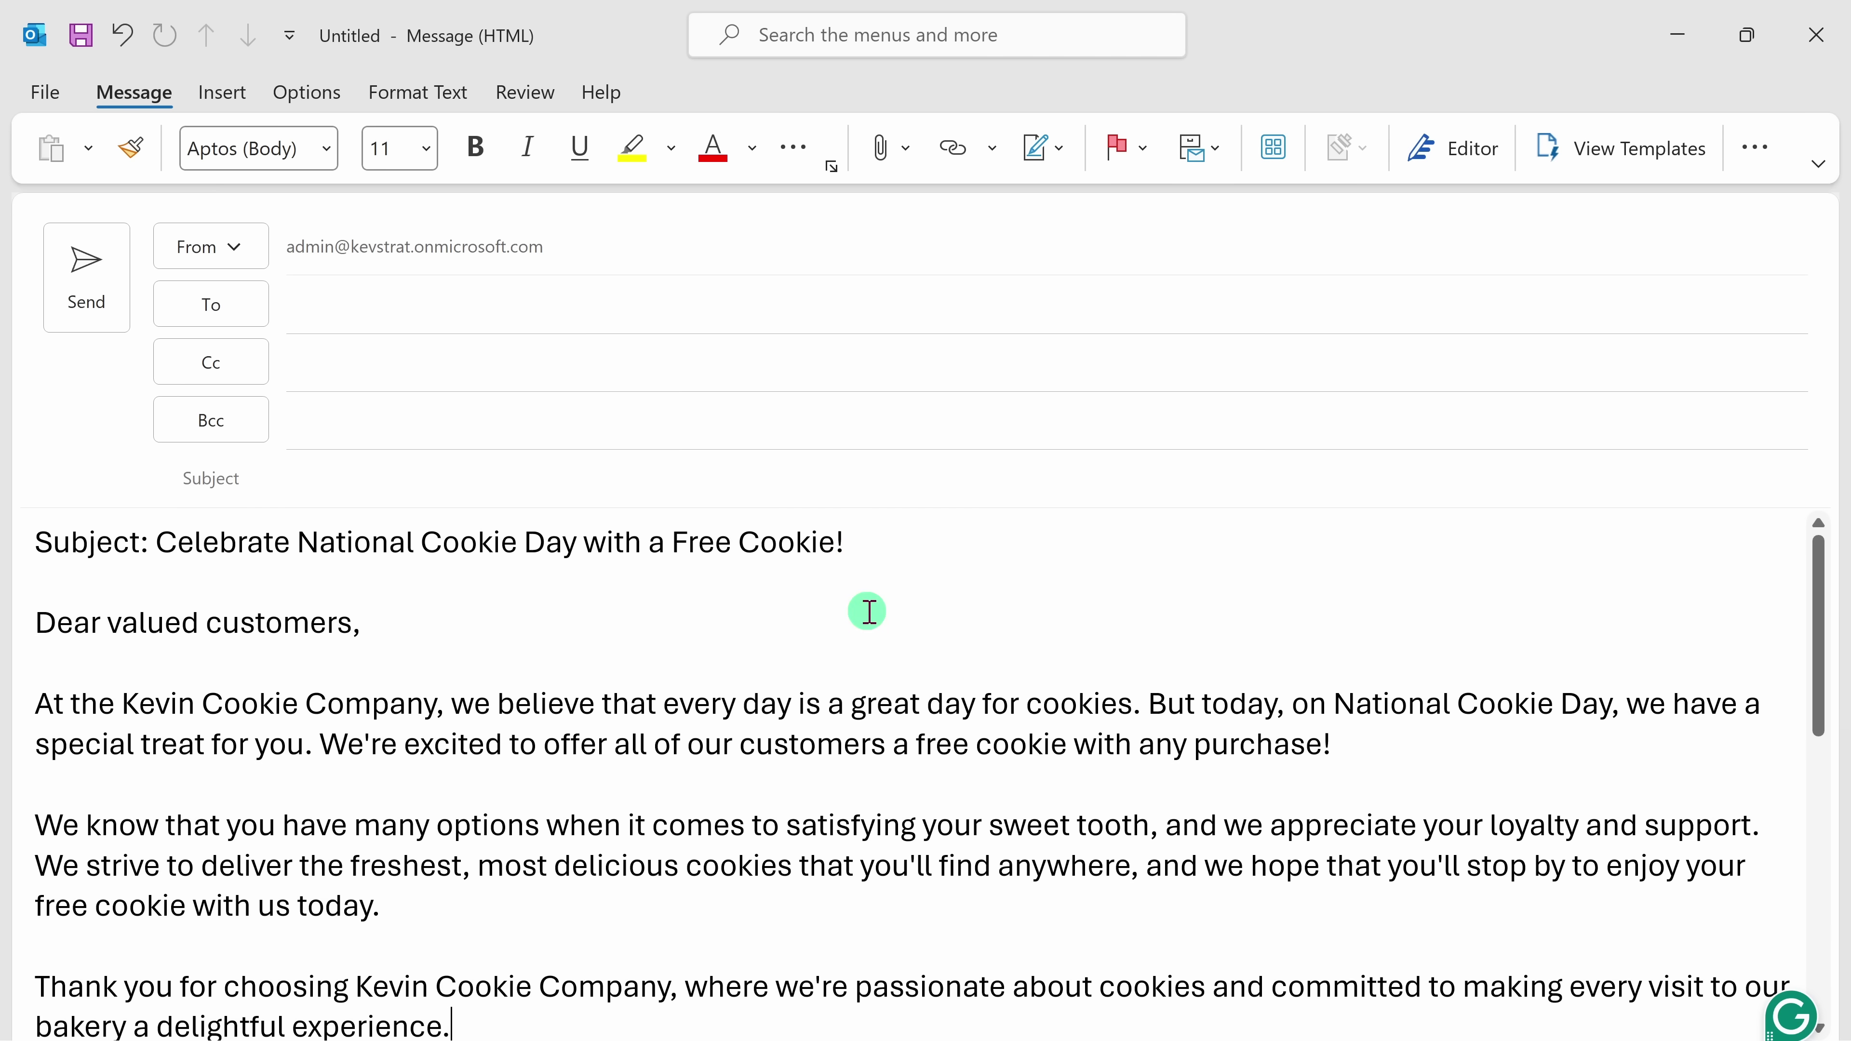
{"action": "scroll", "coordinate": [880, 560], "scroll_direction": "down", "scroll_amount": 4}
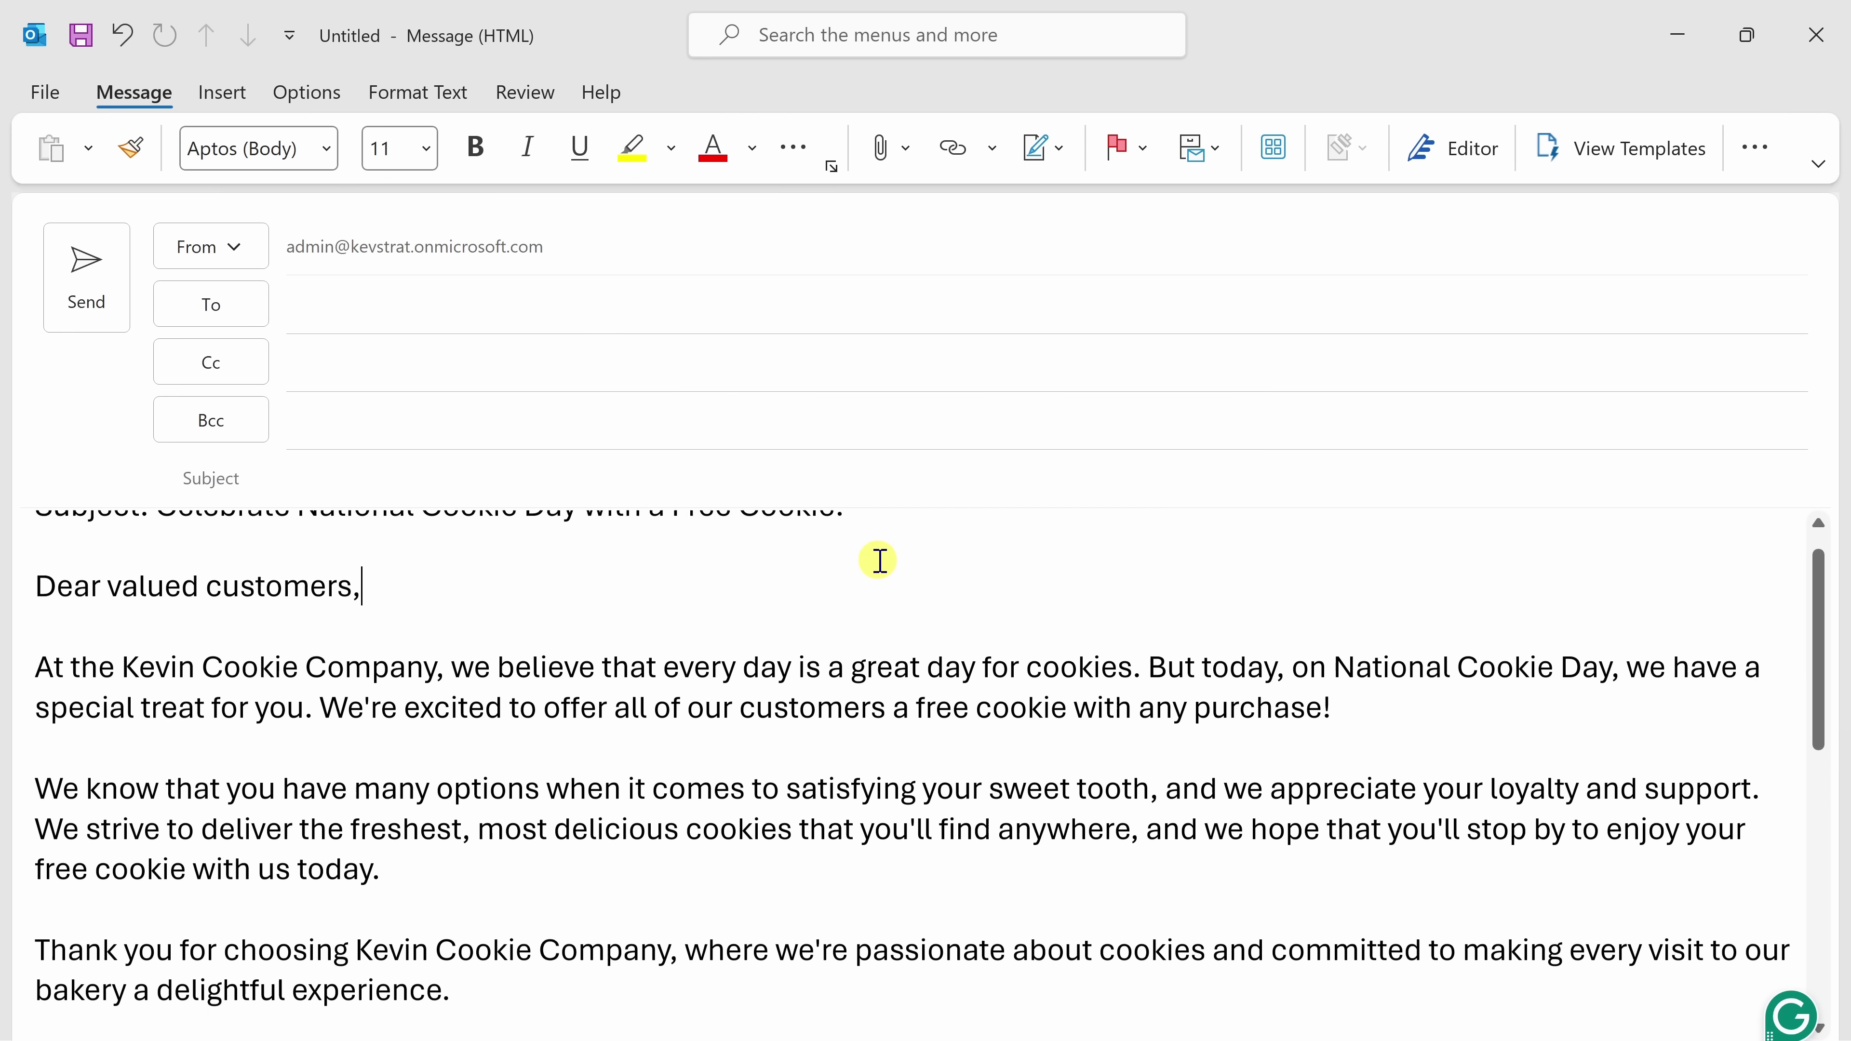
{"action": "scroll", "coordinate": [951, 712], "scroll_direction": "up", "scroll_amount": 4}
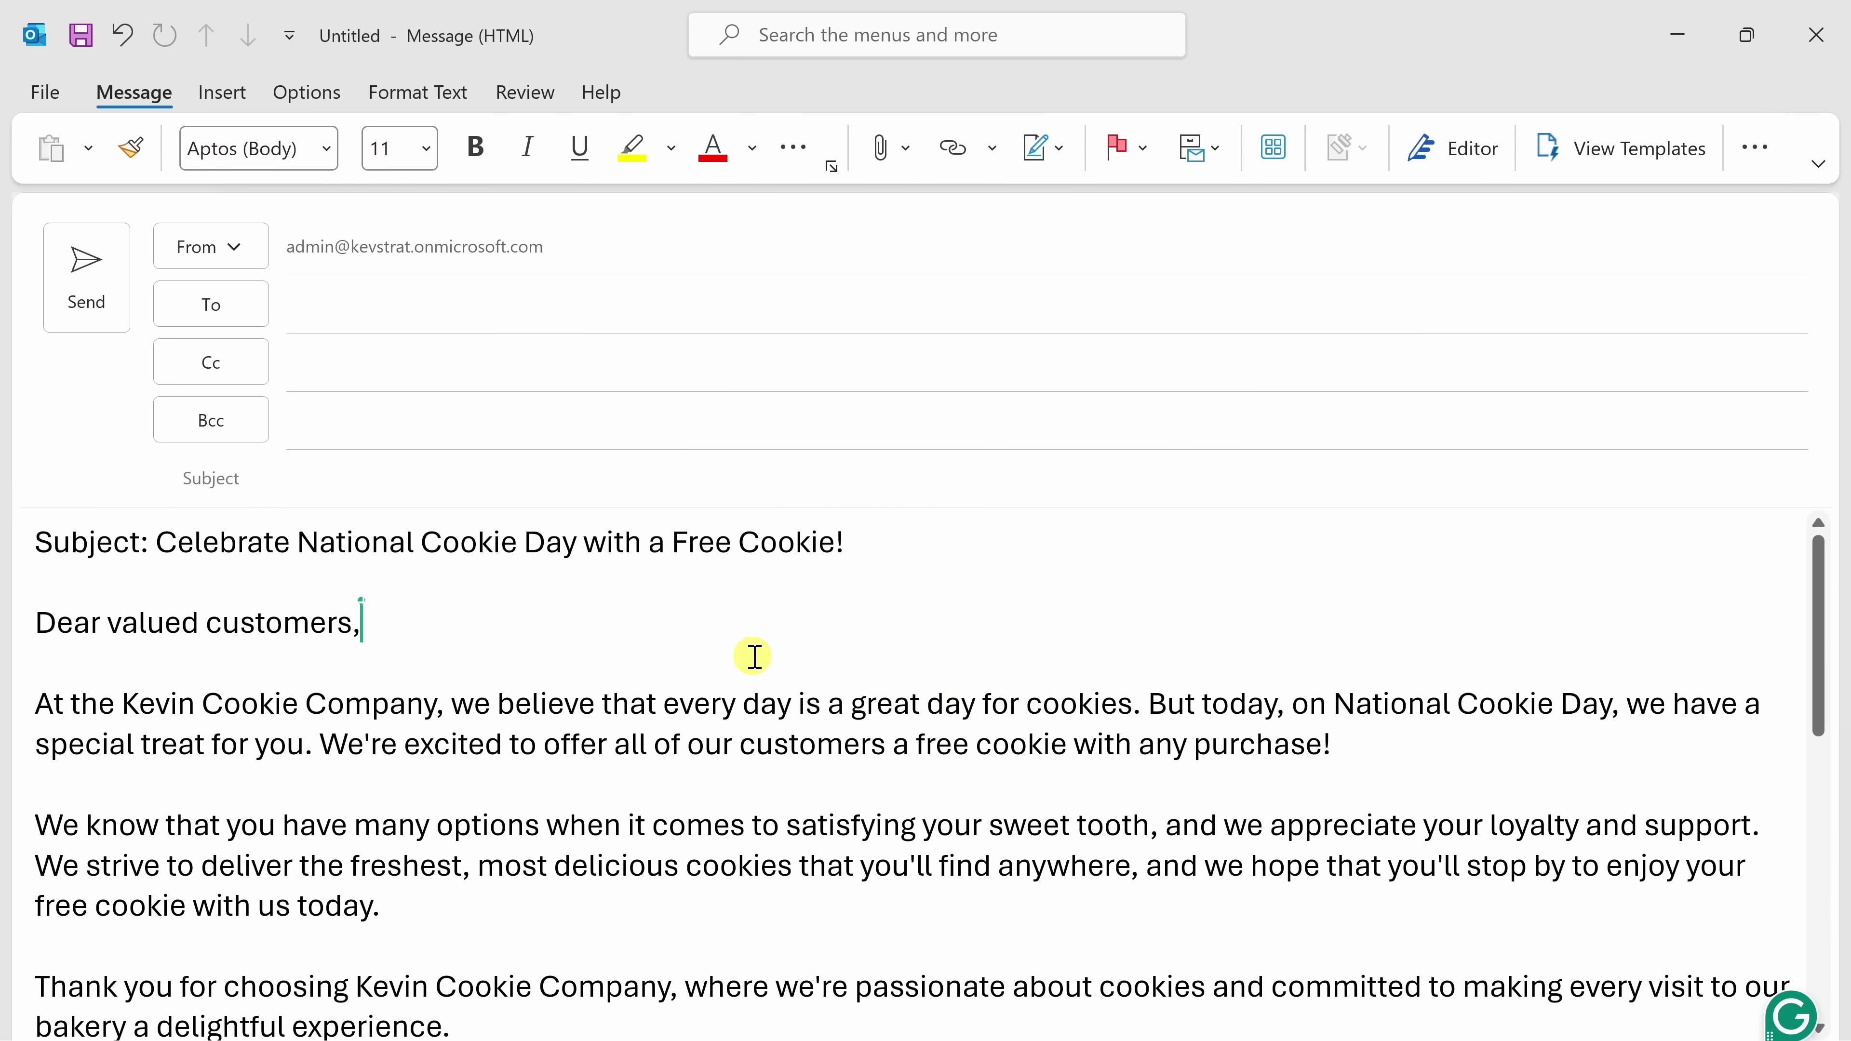
{"action": "scroll", "coordinate": [858, 810], "scroll_direction": "down", "scroll_amount": 4}
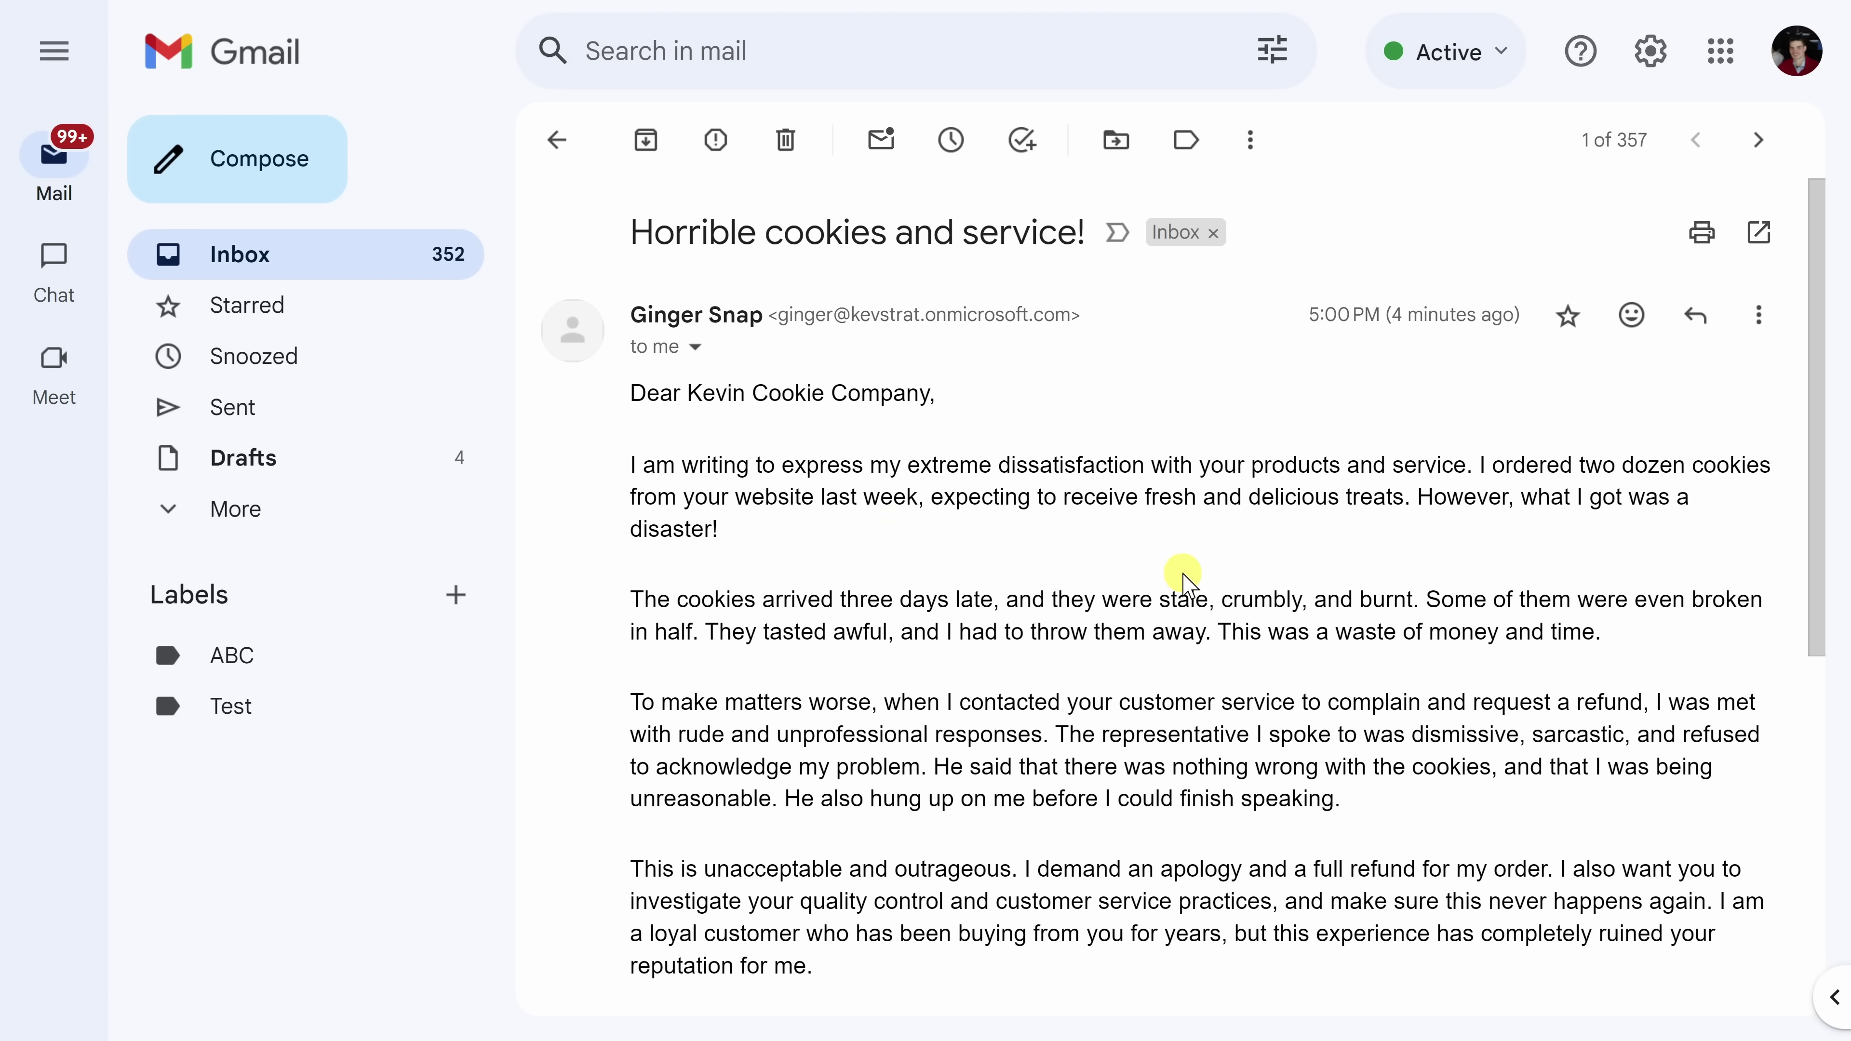
Read through the 'Horrible cookies and service!' complaint and start a reply to it
{"action": "scroll", "coordinate": [1188, 576], "scroll_direction": "down", "scroll_amount": 2}
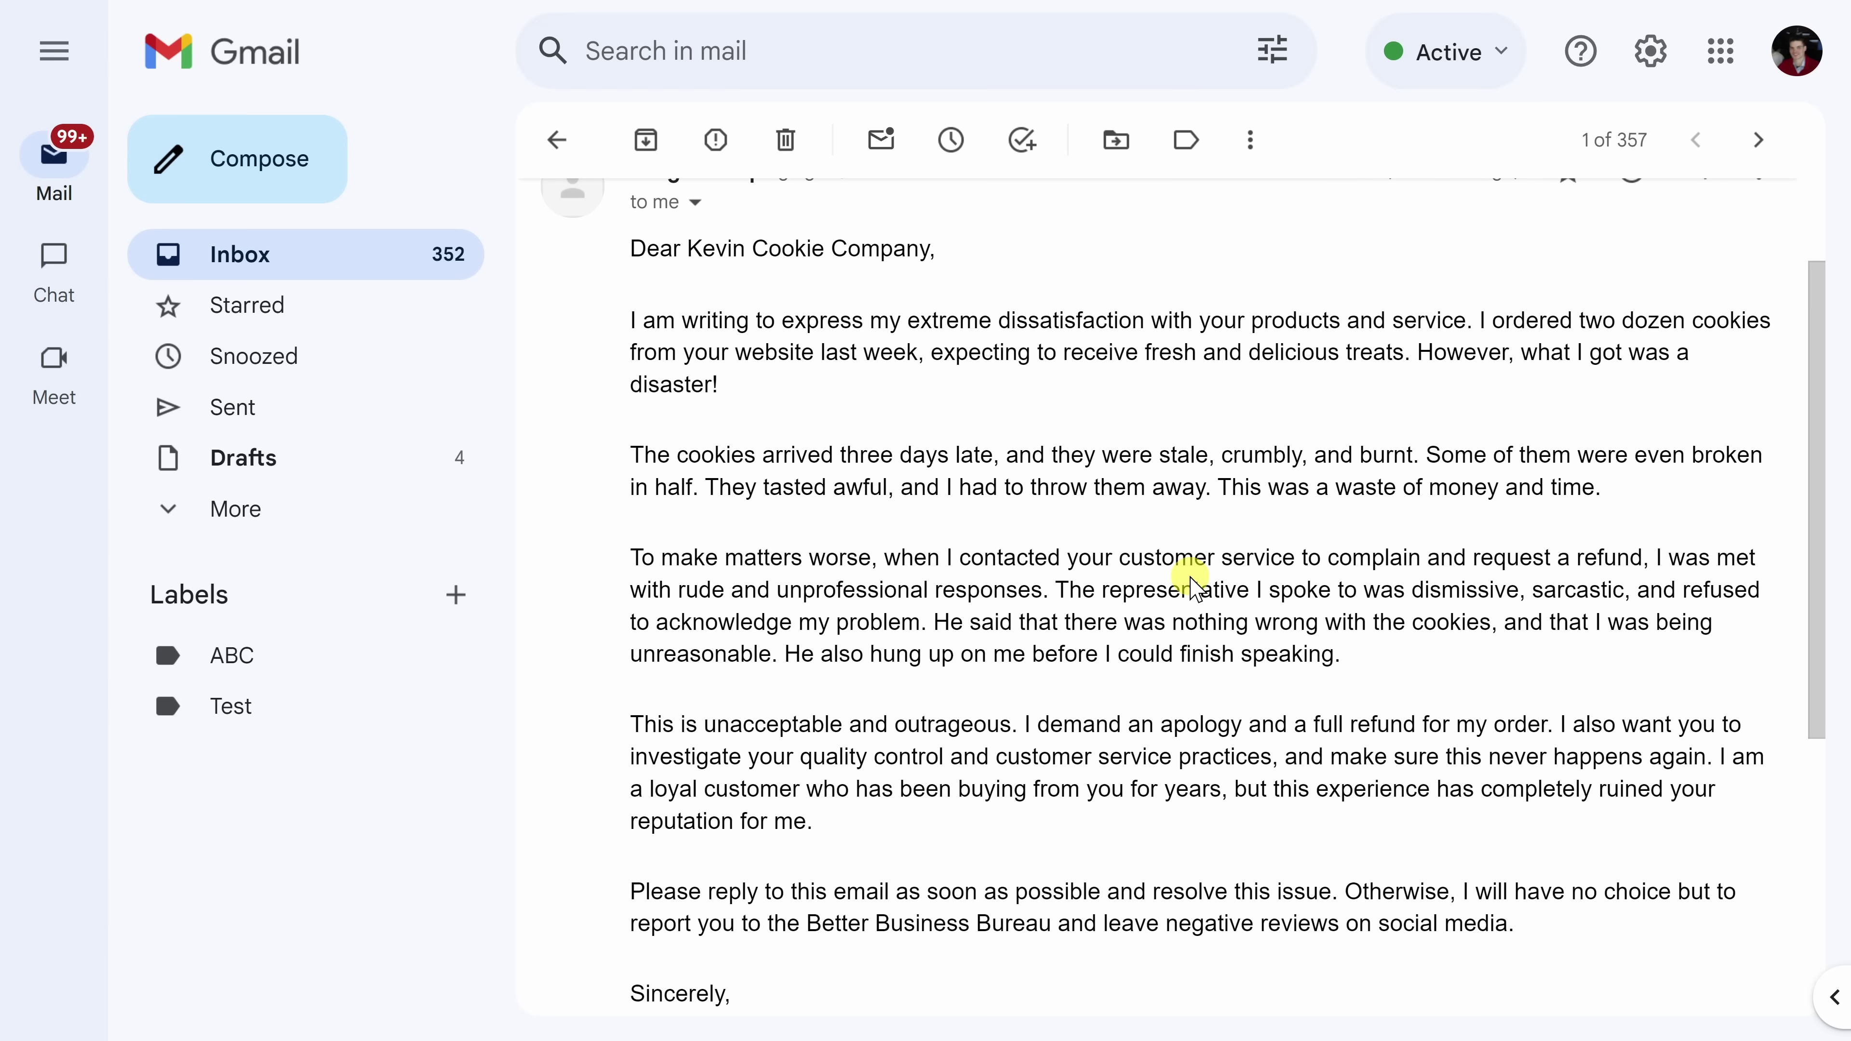
{"action": "scroll", "coordinate": [1191, 584], "scroll_direction": "down", "scroll_amount": 2}
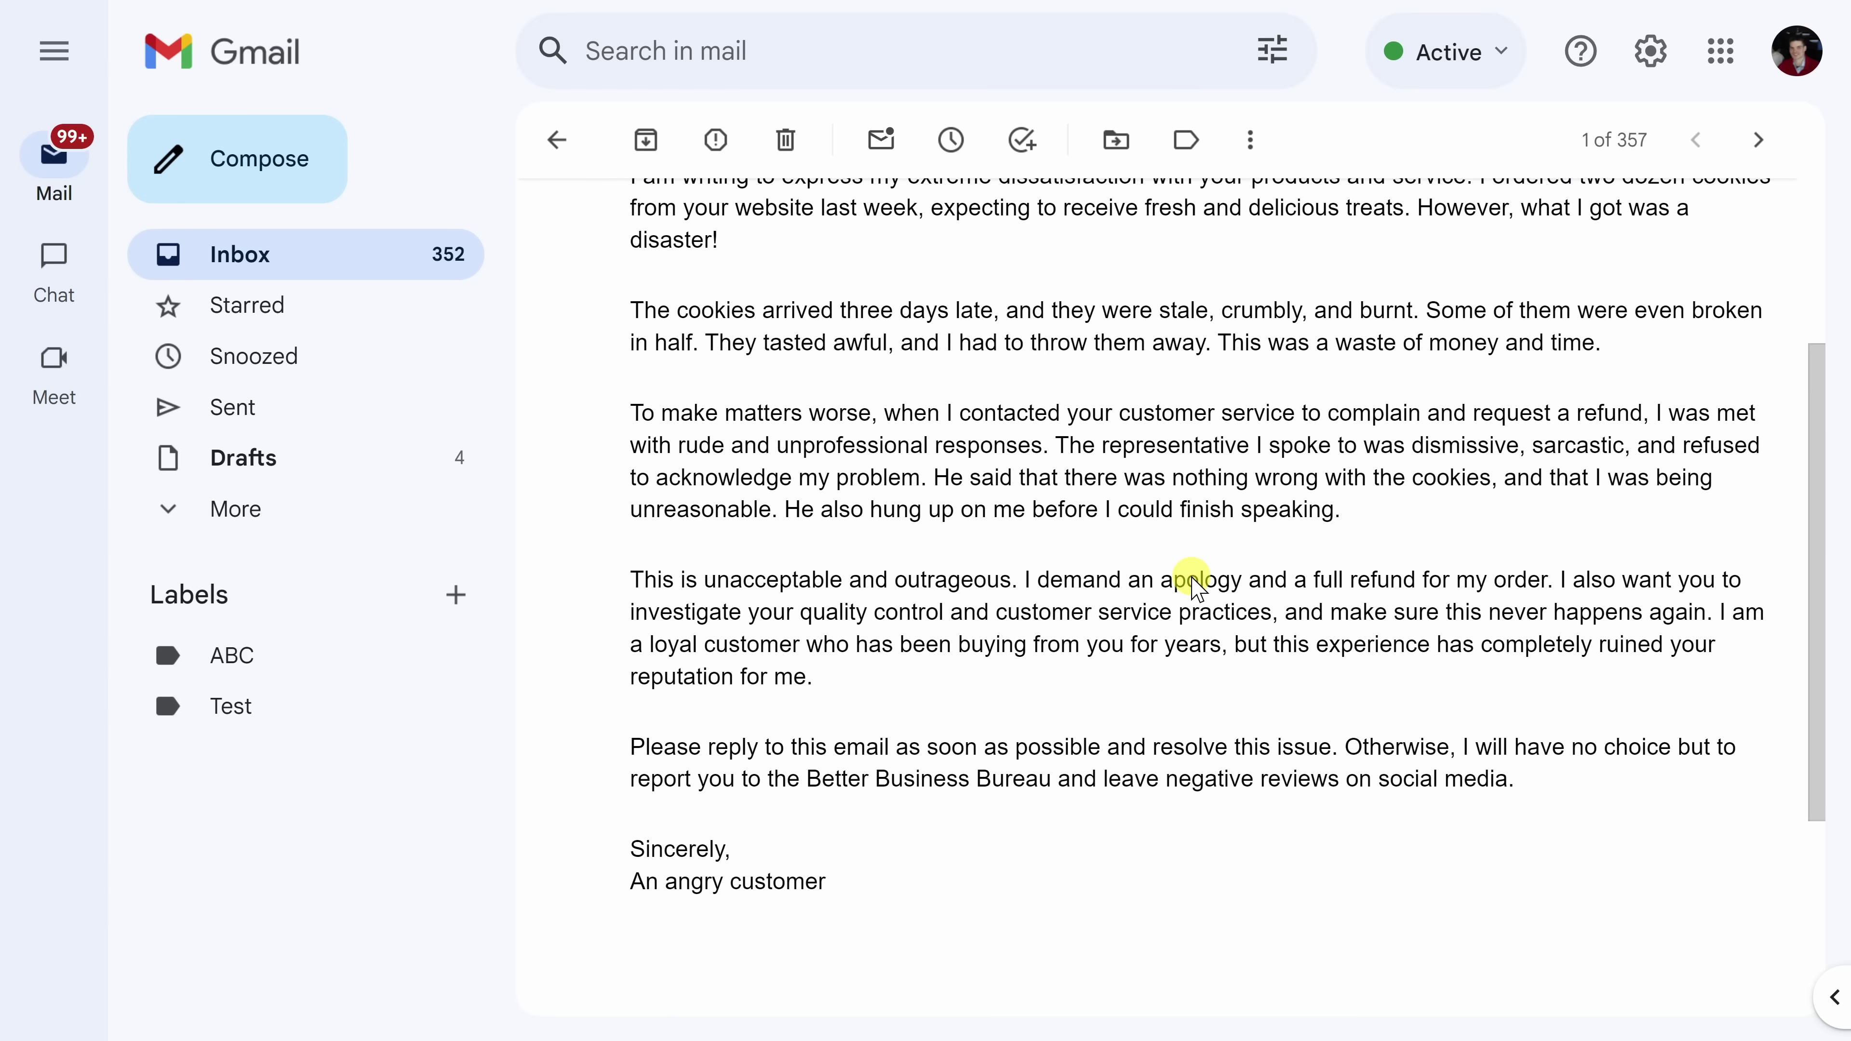
{"action": "scroll", "coordinate": [1191, 577], "scroll_direction": "down", "scroll_amount": 2}
{"action": "scroll", "coordinate": [1204, 583], "scroll_direction": "up", "scroll_amount": 2}
{"action": "scroll", "coordinate": [1205, 581], "scroll_direction": "up", "scroll_amount": 4}
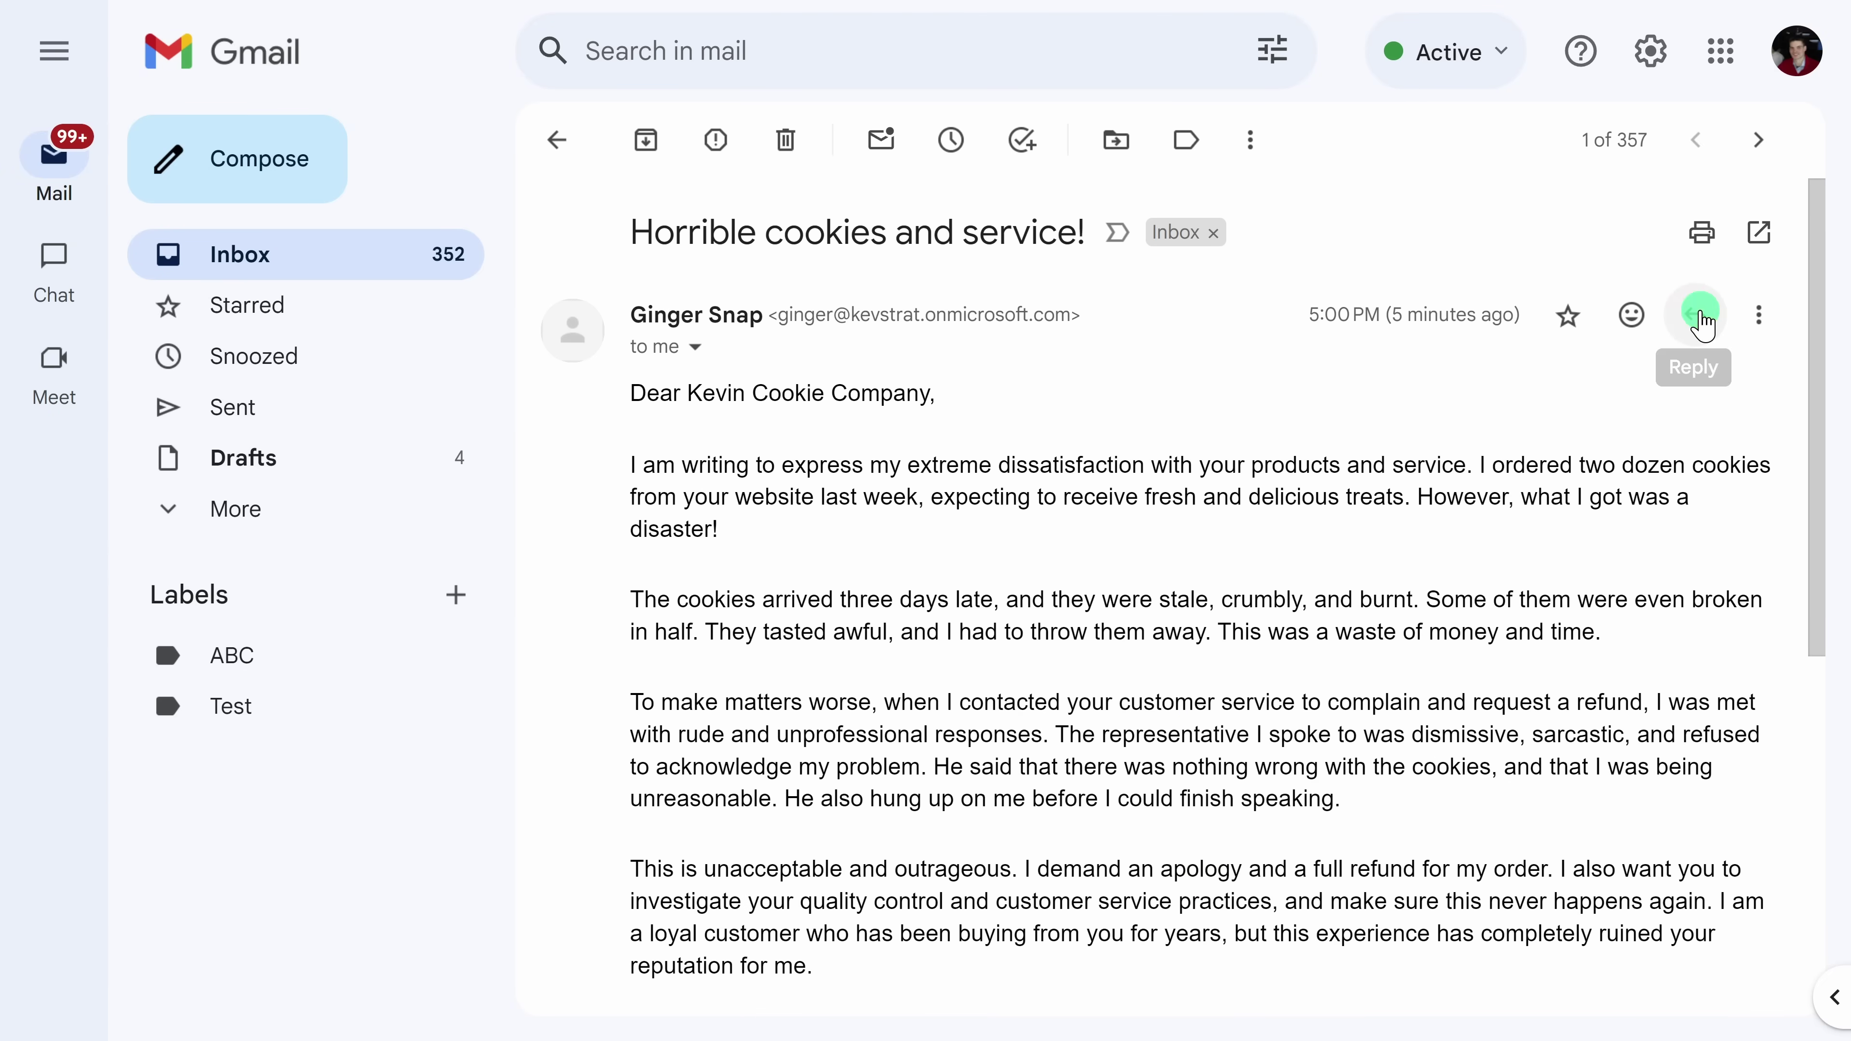
{"action": "left_click", "coordinate": [1696, 315]}
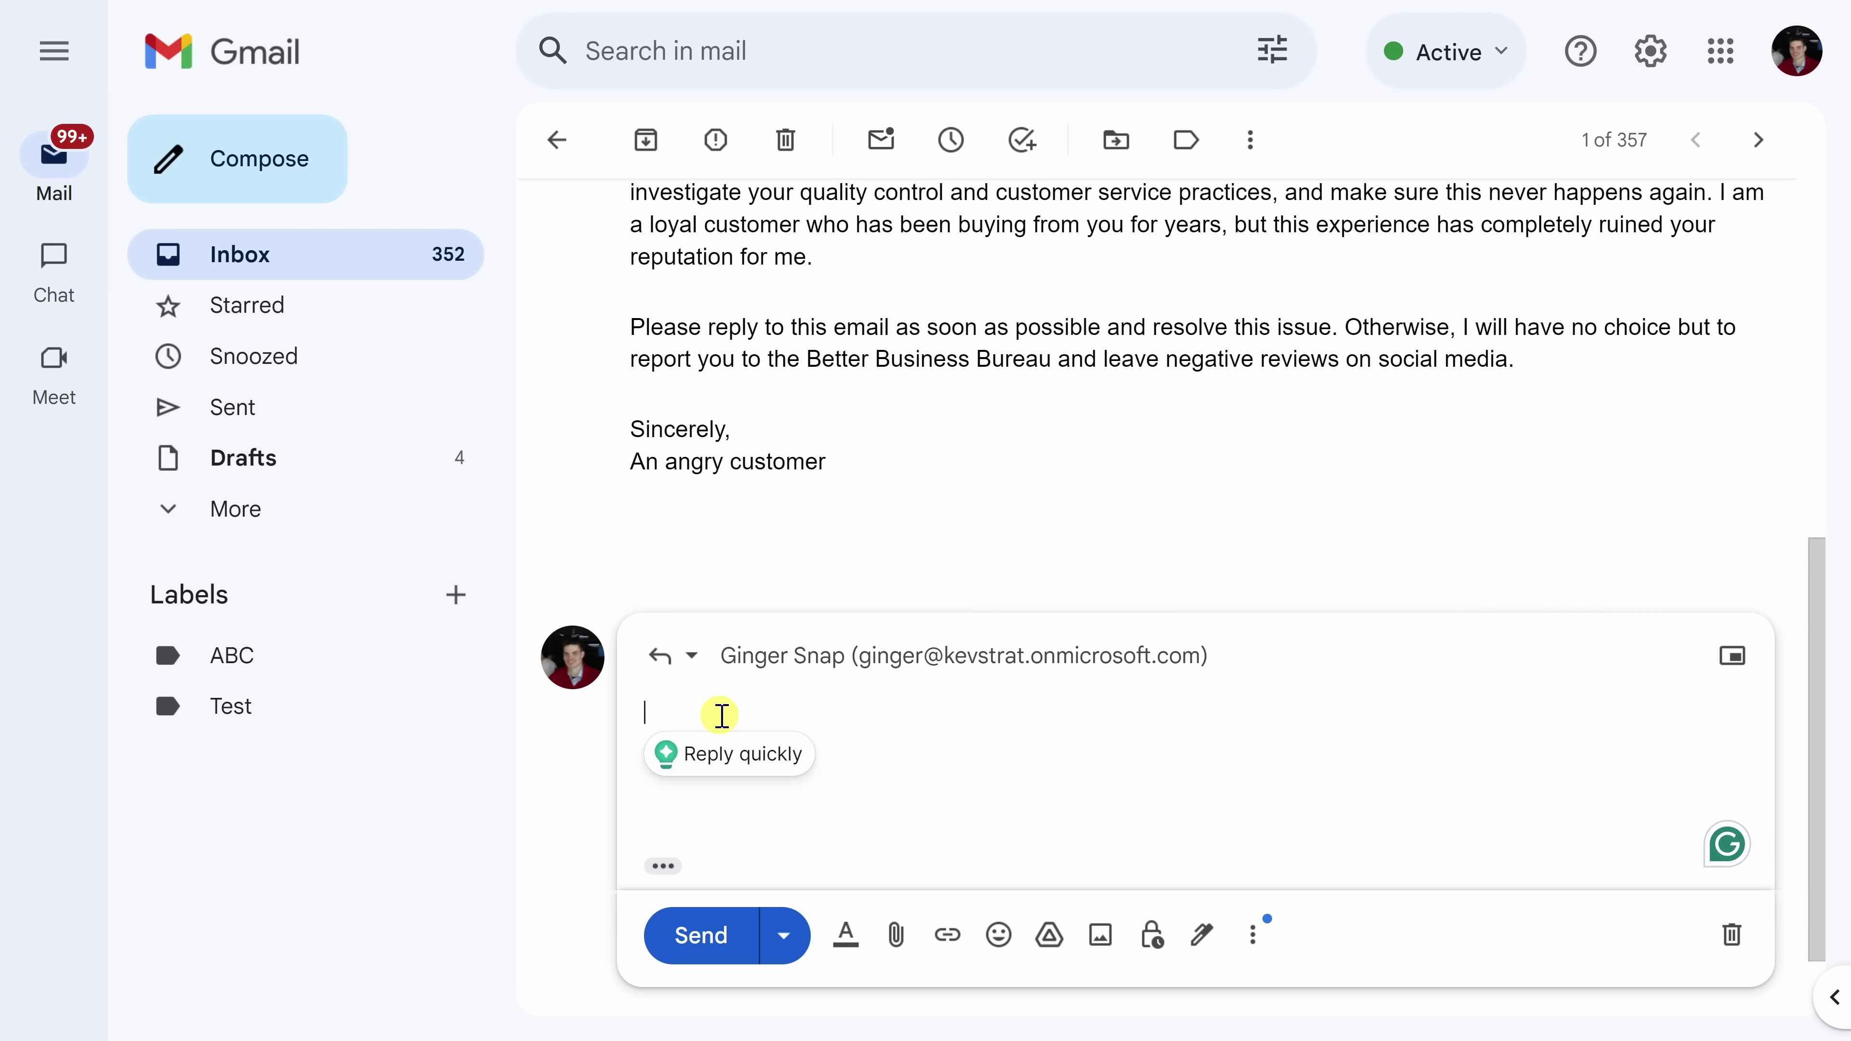
Get Grammarly's reply ideas and highlight its note that the sender sounds angry
{"action": "left_click", "coordinate": [734, 780]}
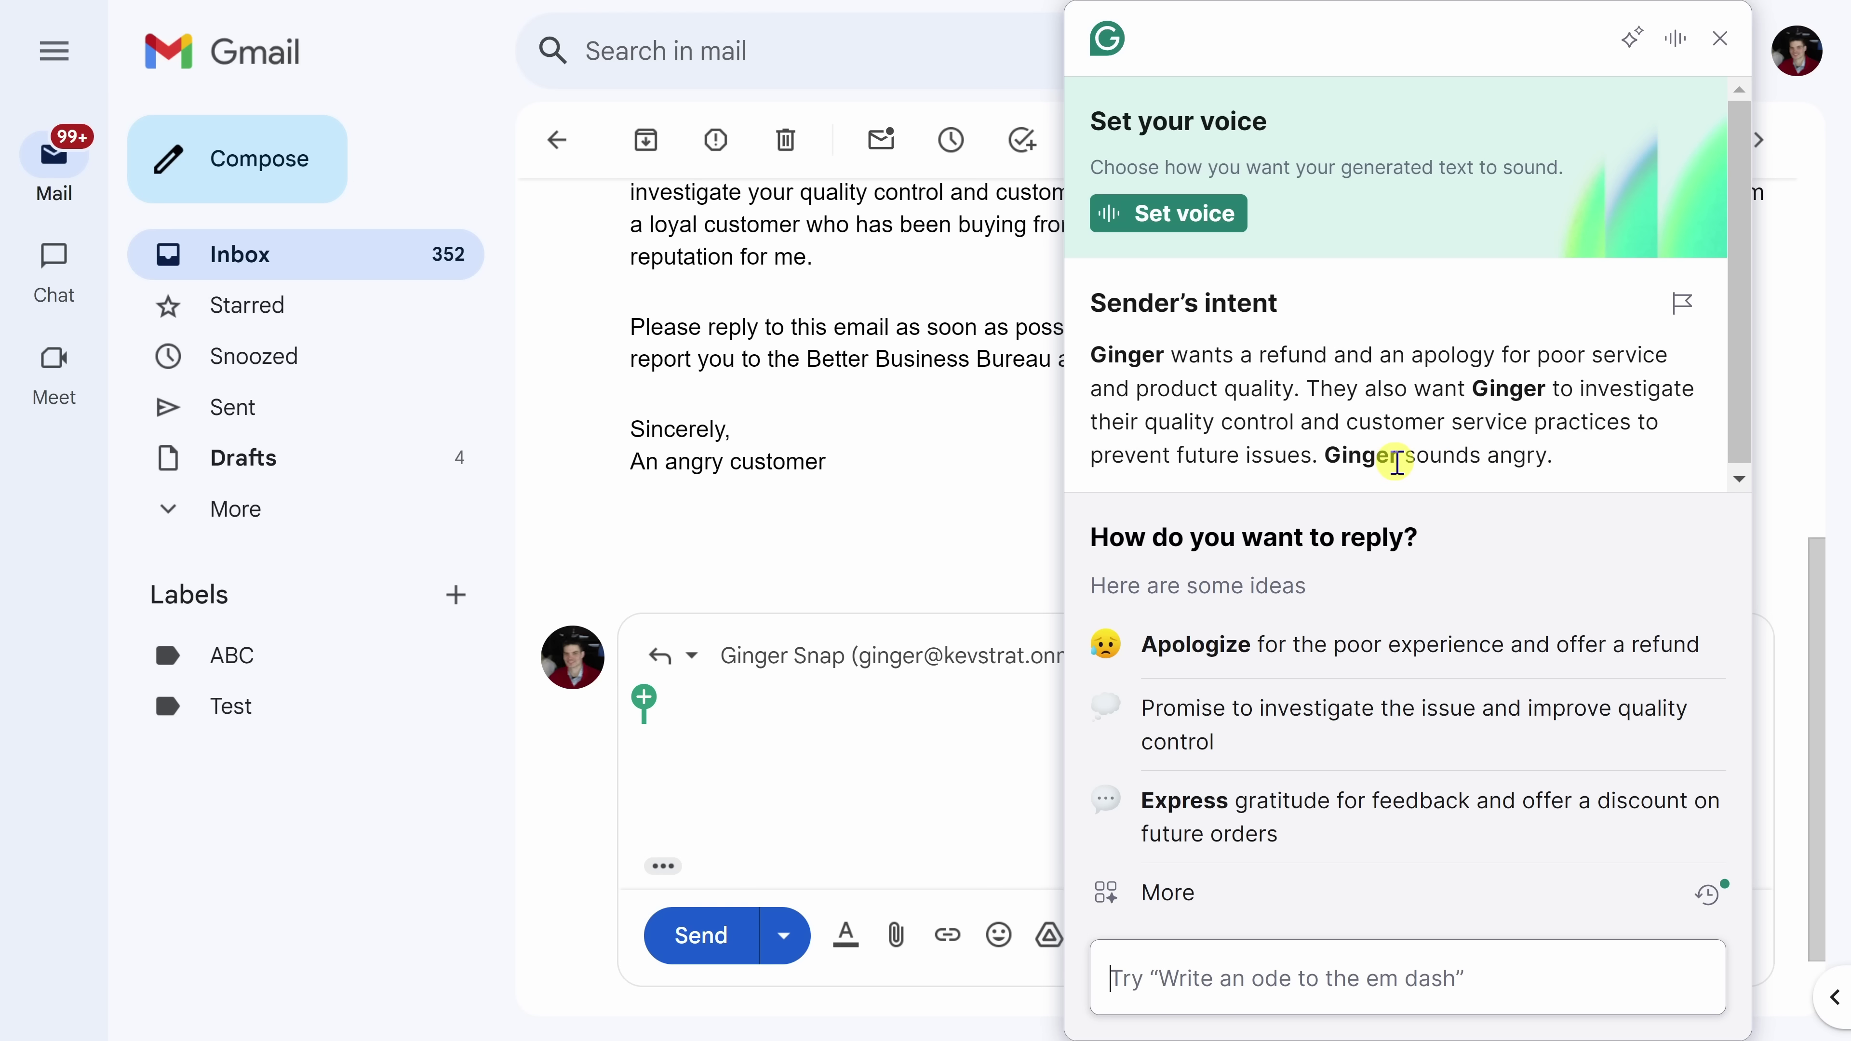
{"action": "scroll", "coordinate": [1426, 447], "scroll_direction": "down", "scroll_amount": 1}
{"action": "left_click_drag", "start_coordinate": [1462, 441], "coordinate": [1584, 443]}
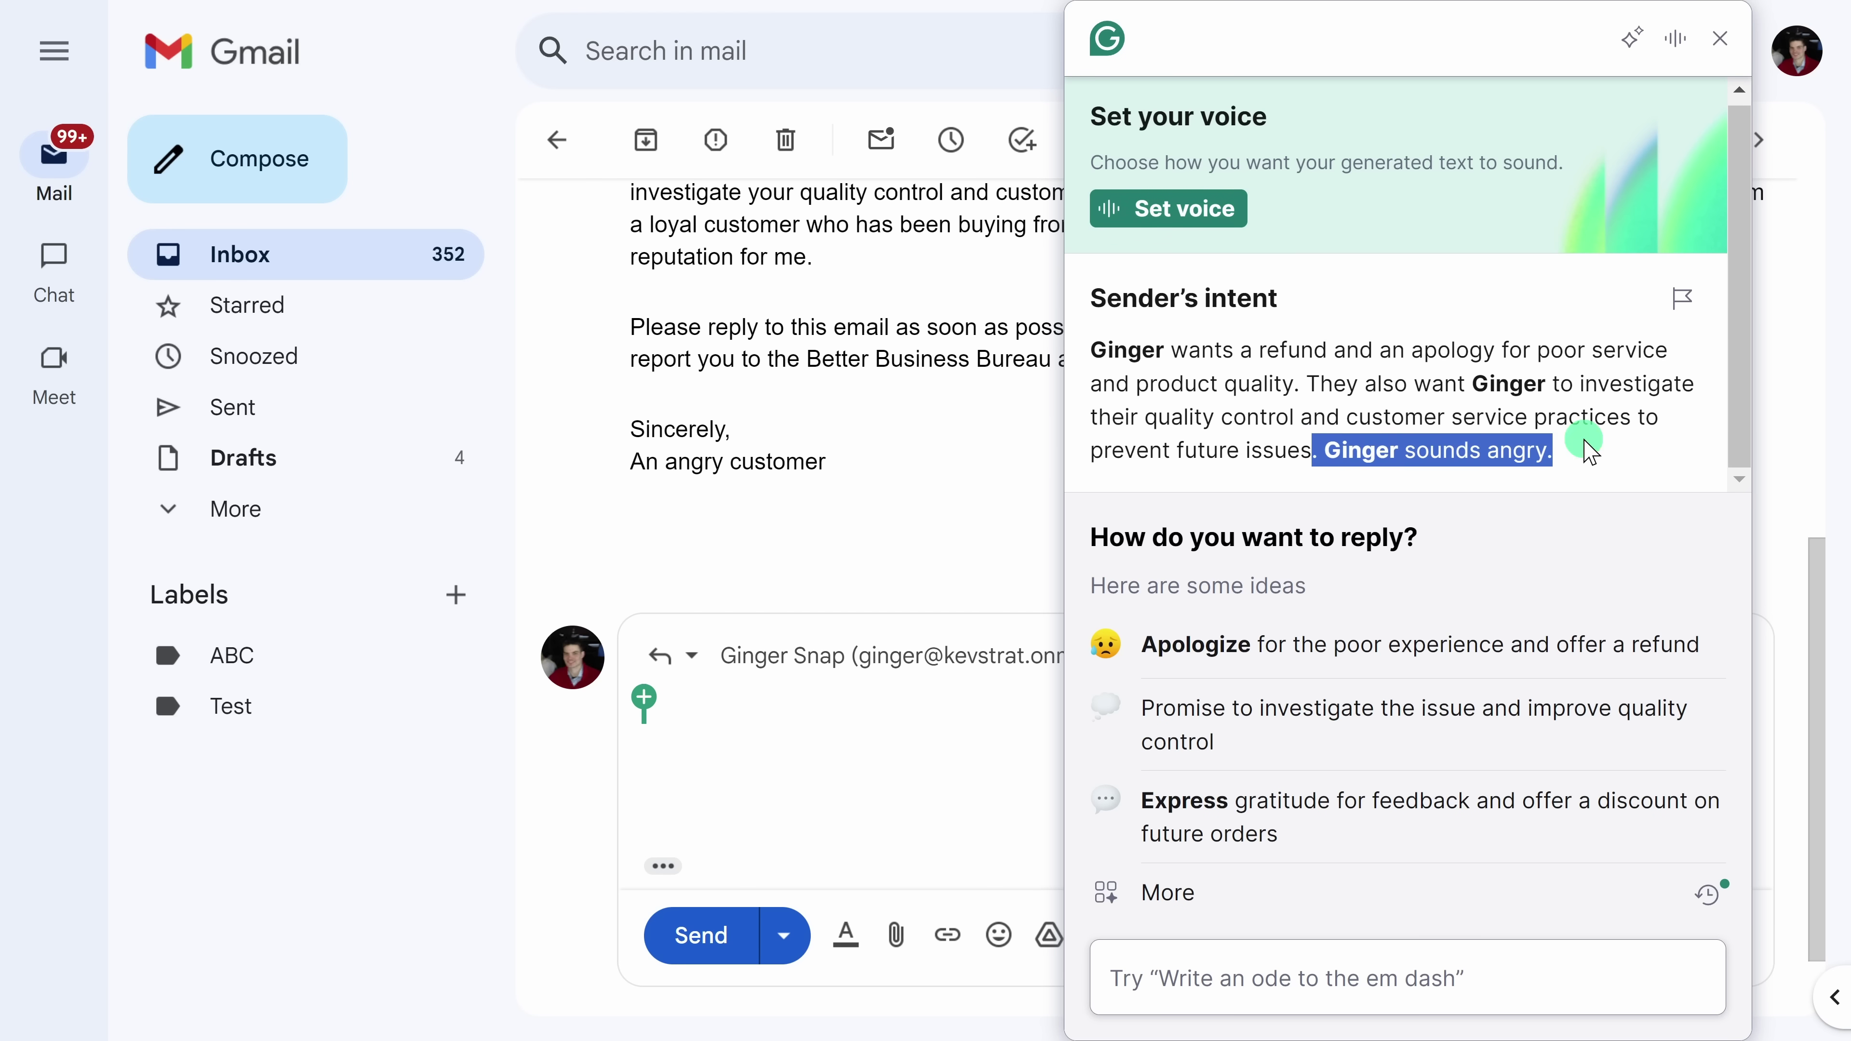
{"action": "left_click", "coordinate": [1583, 443]}
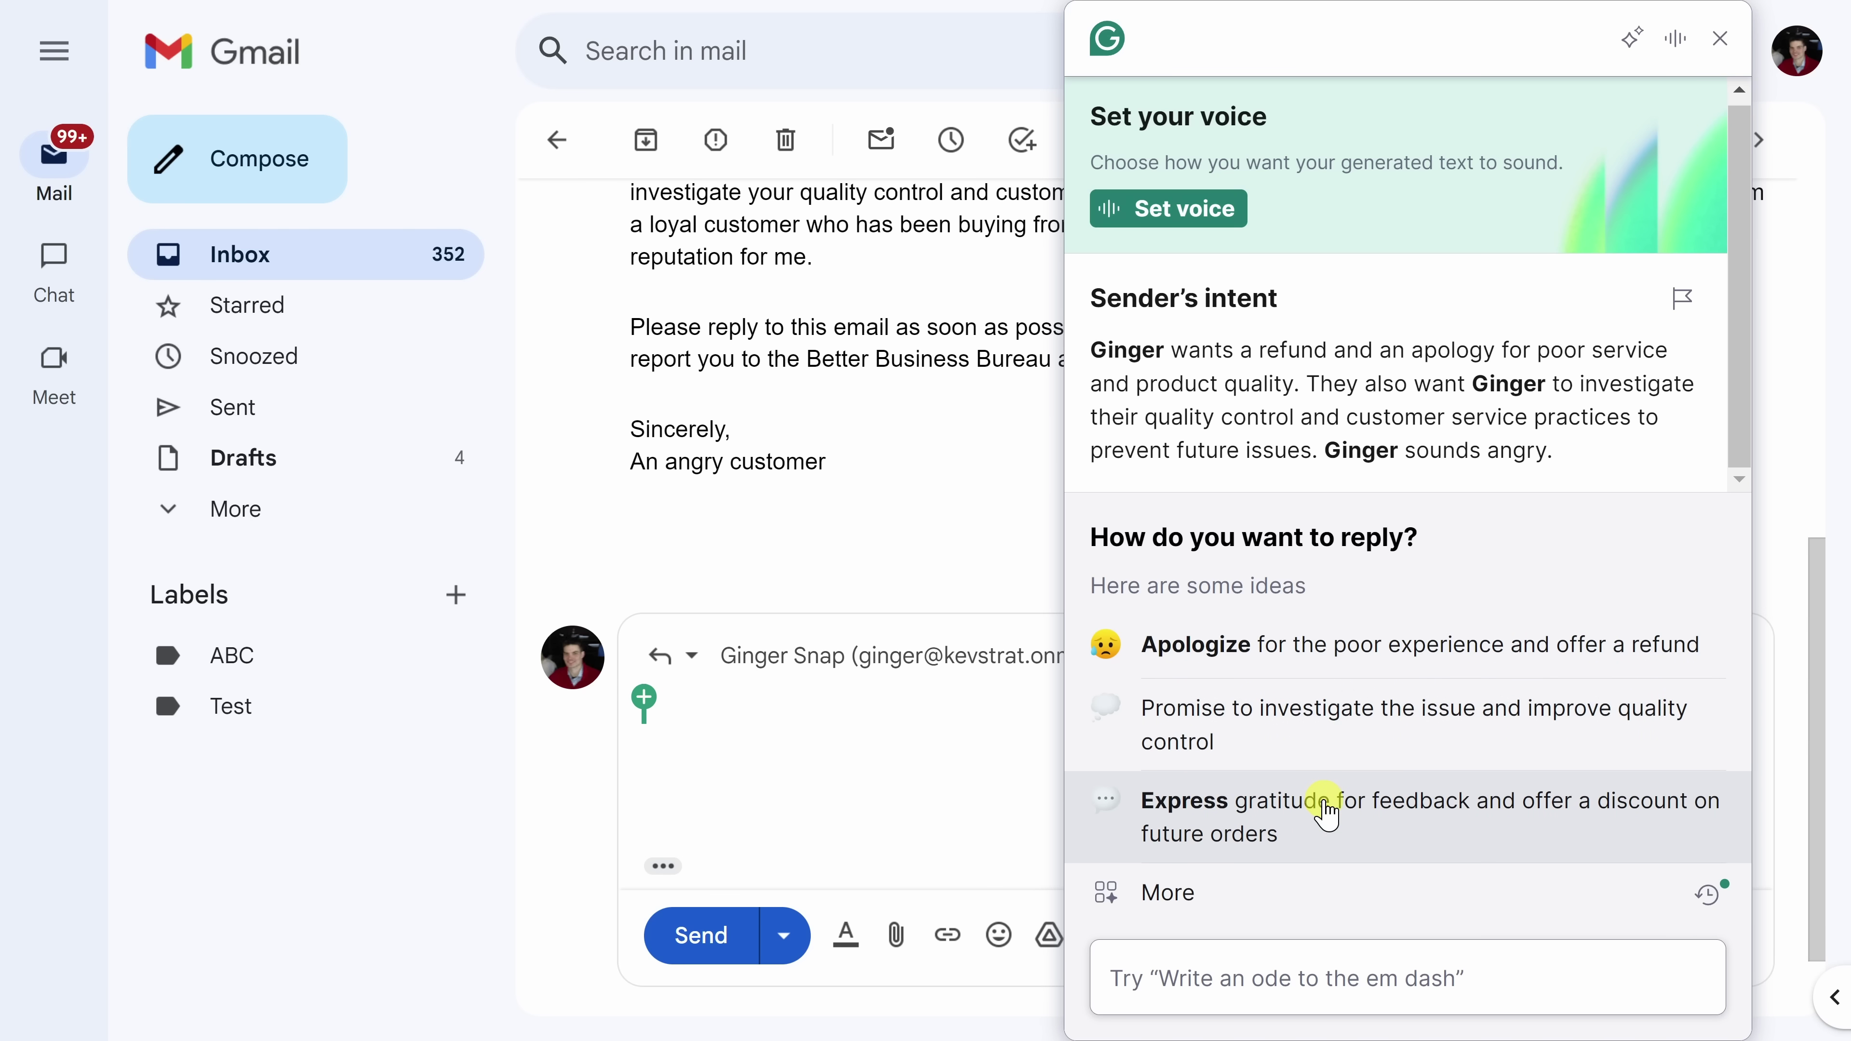
Generate the 'Apologize for the poor experience and offer a refund' reply and review it
{"action": "left_click", "coordinate": [1318, 647]}
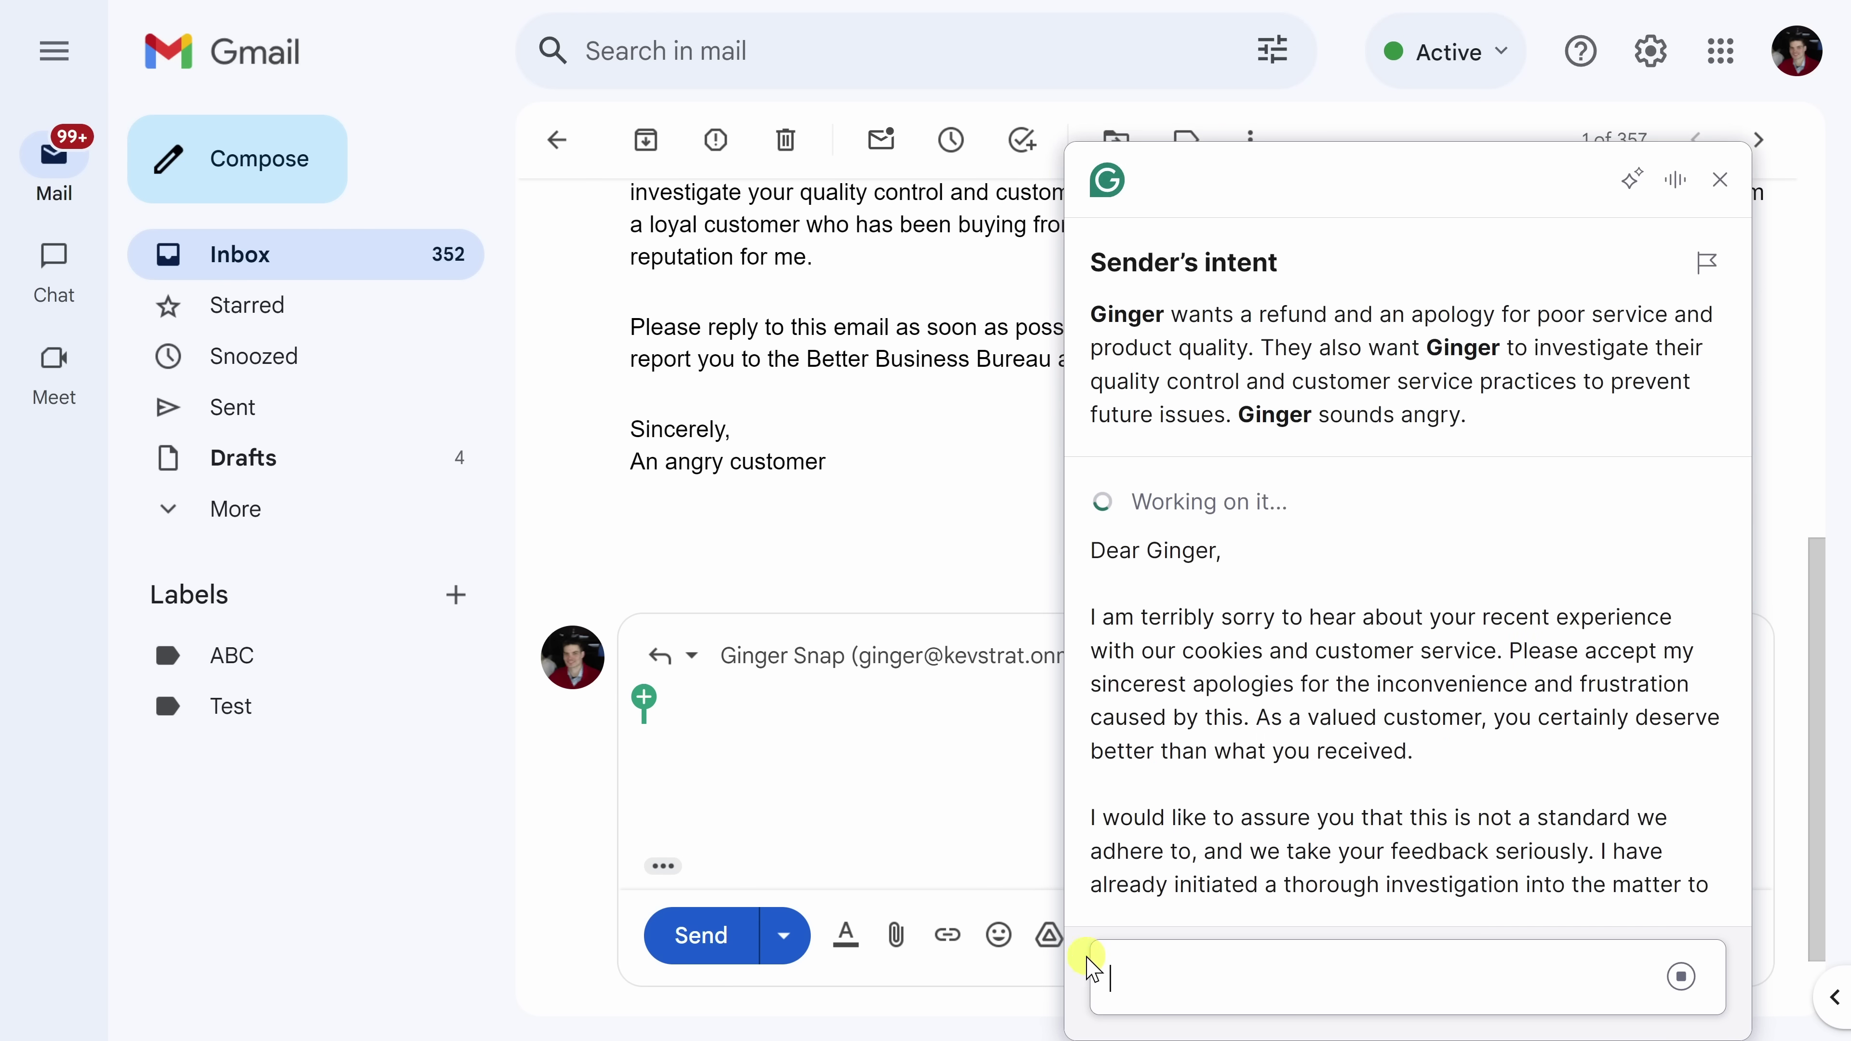
{"action": "scroll", "coordinate": [1277, 520], "scroll_direction": "up", "scroll_amount": 6}
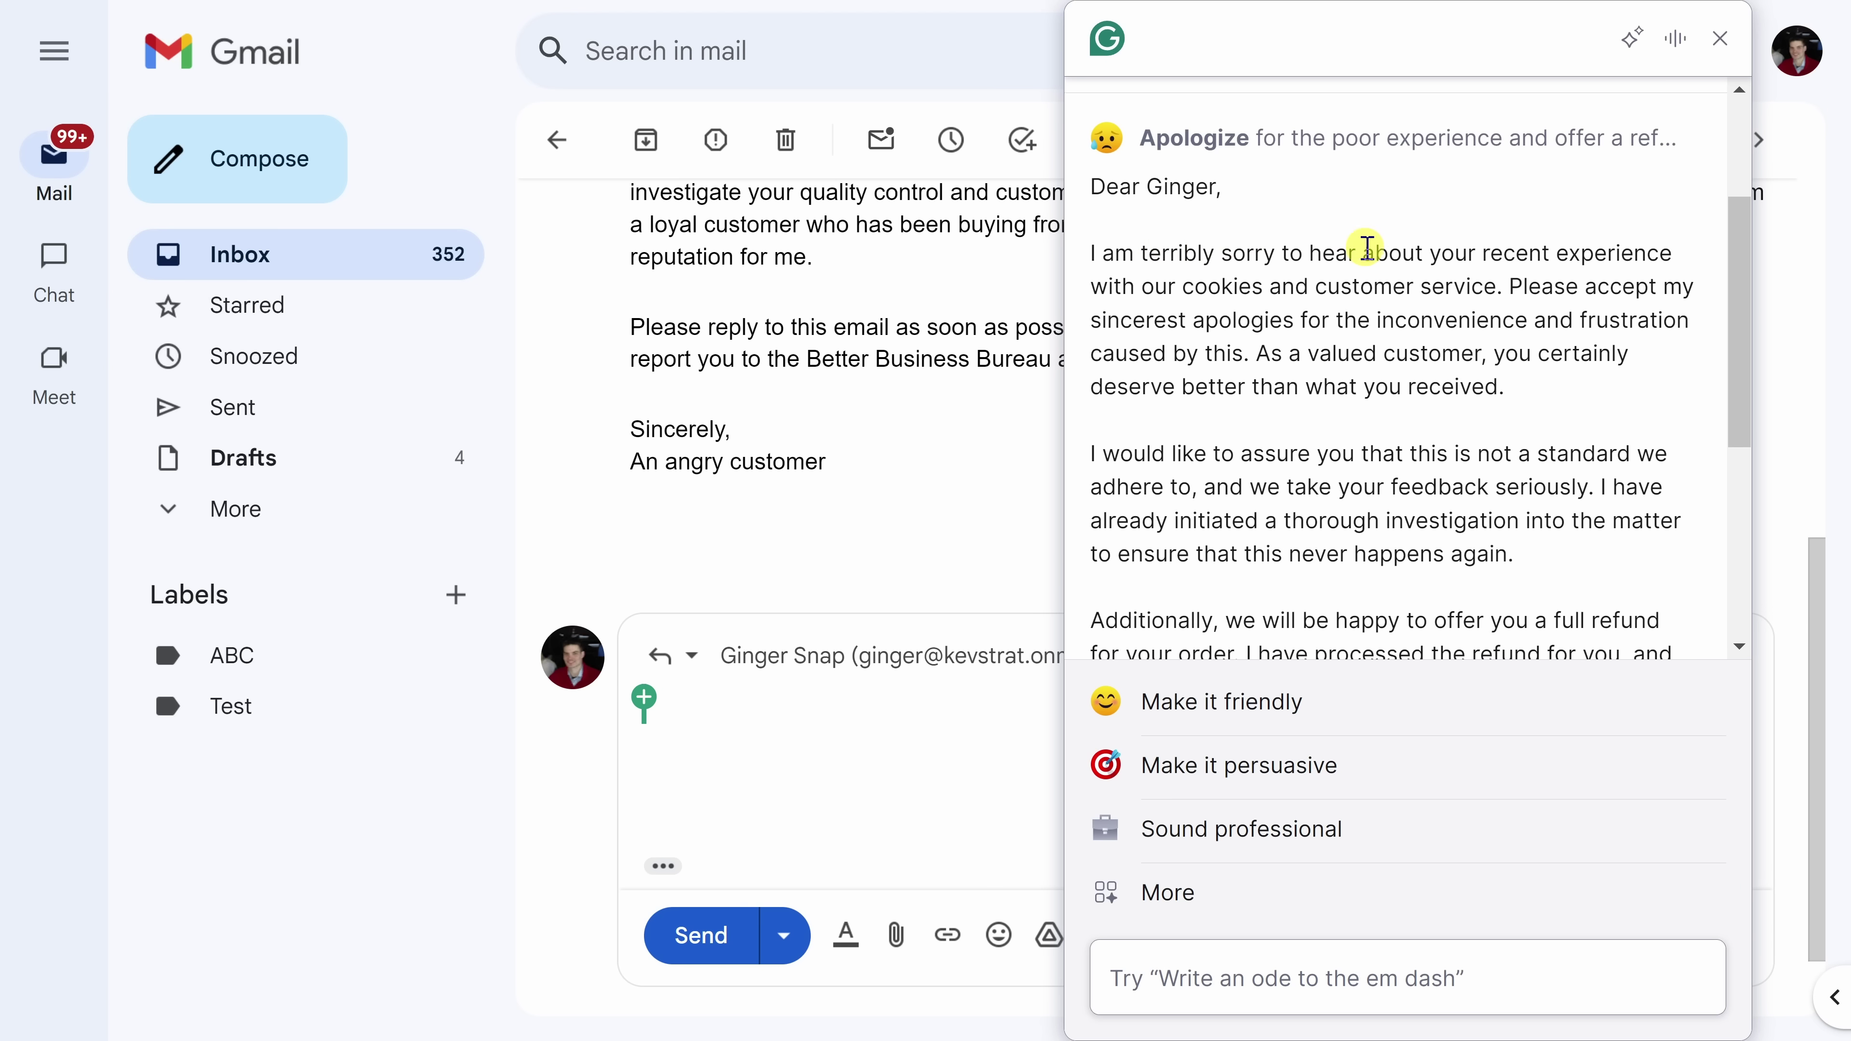
{"action": "scroll", "coordinate": [1440, 264], "scroll_direction": "down", "scroll_amount": 4}
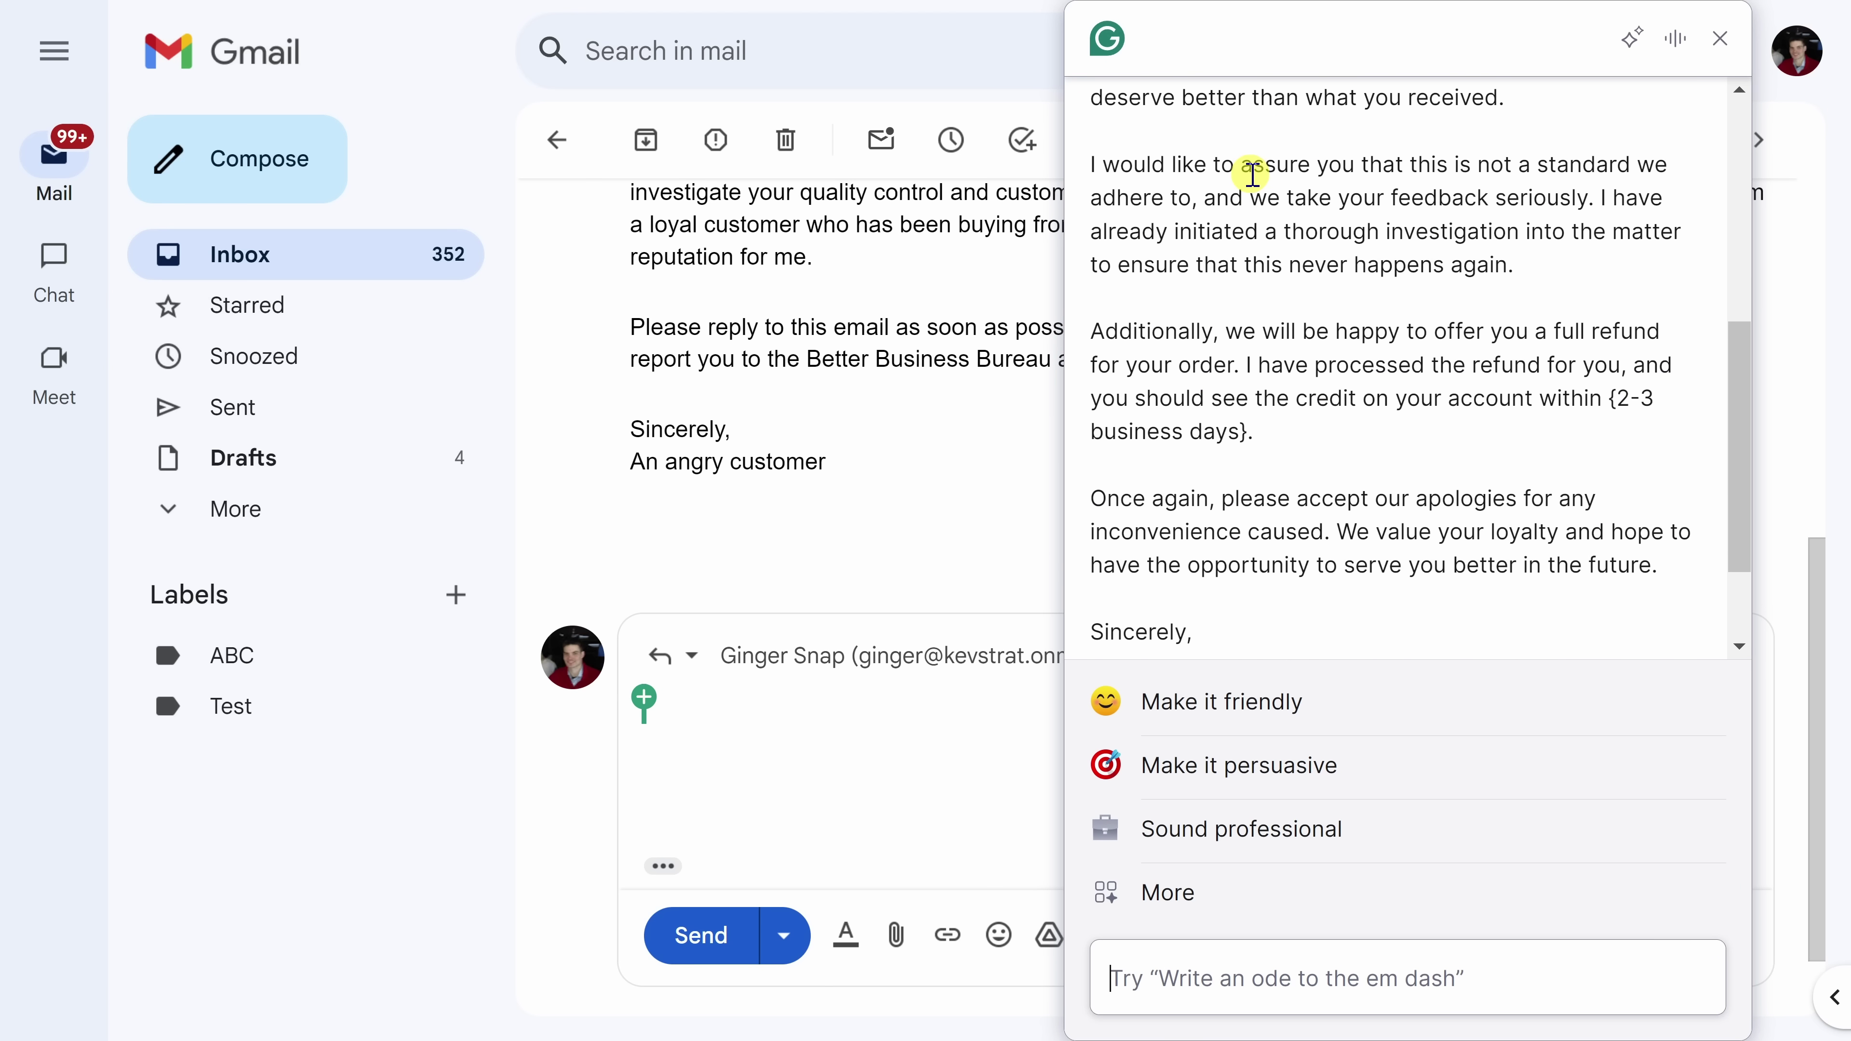
{"action": "scroll", "coordinate": [1283, 182], "scroll_direction": "down", "scroll_amount": 2}
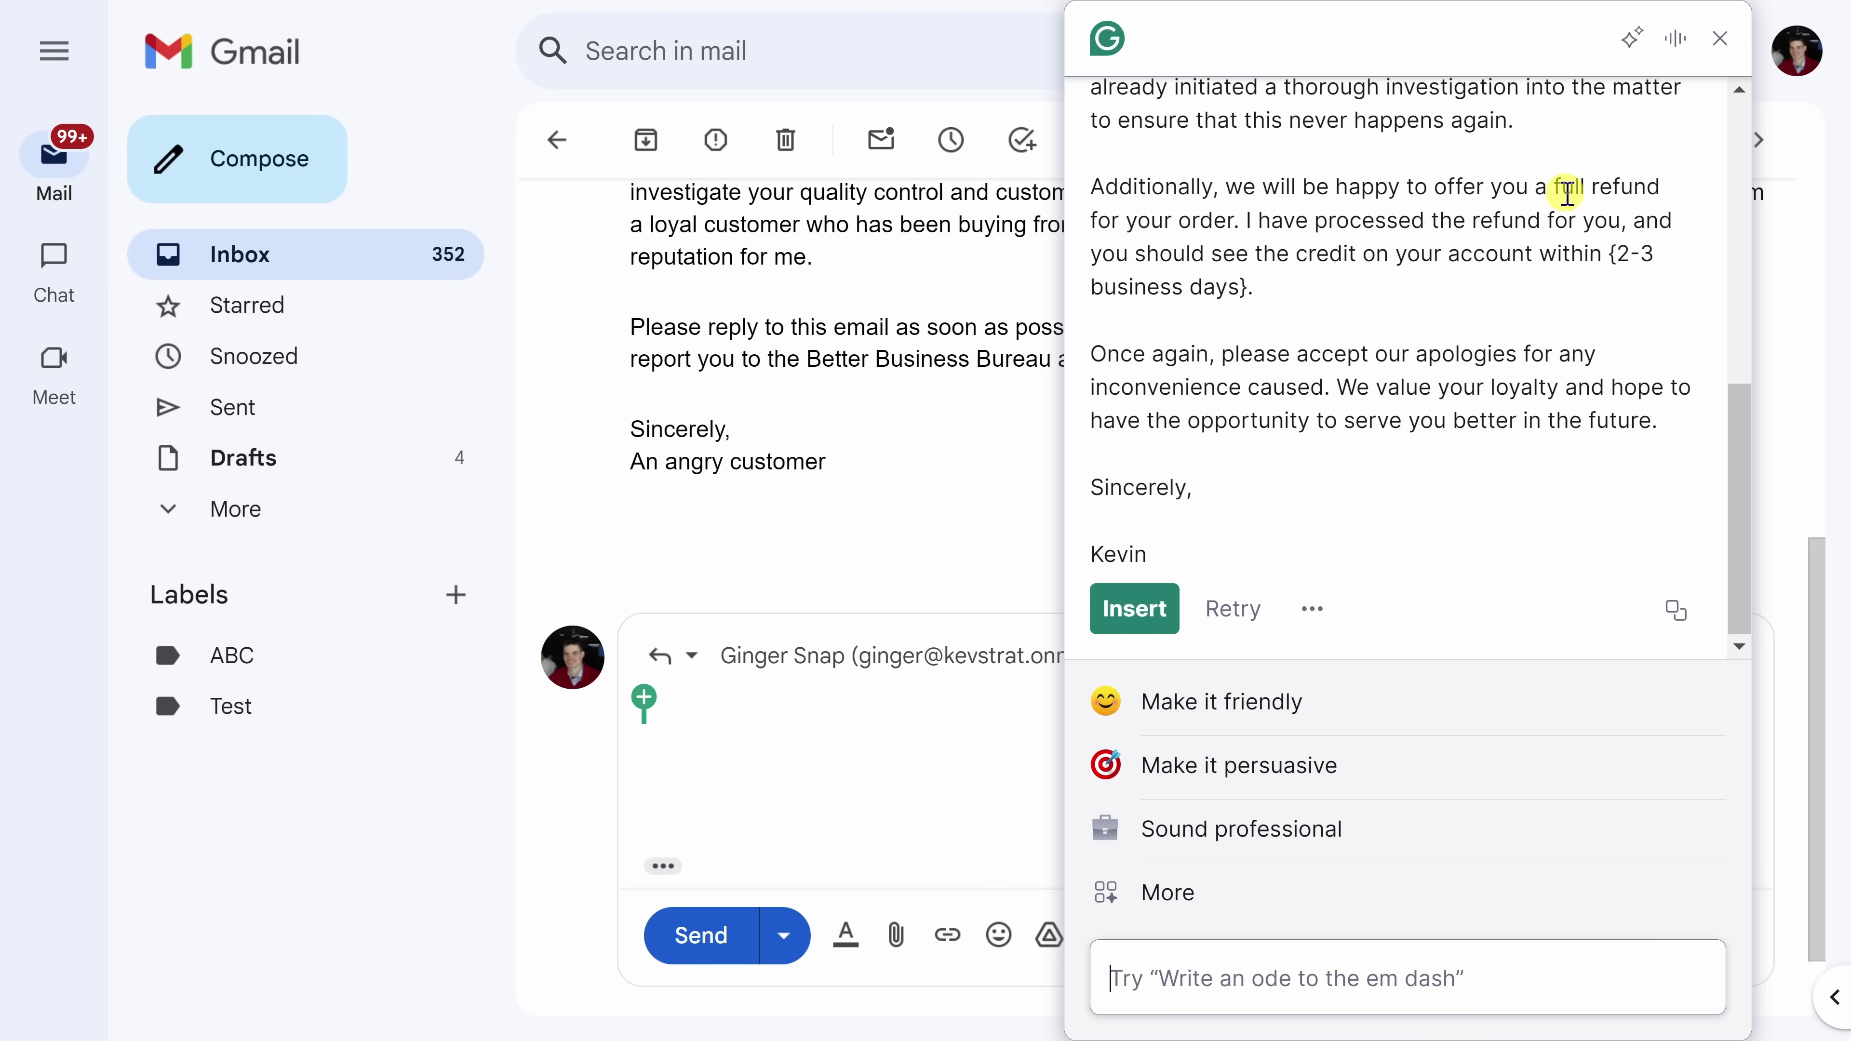
Place the apology-and-refund reply into the Gmail response and dismiss the Grammarly panel
{"action": "left_click", "coordinate": [1147, 612]}
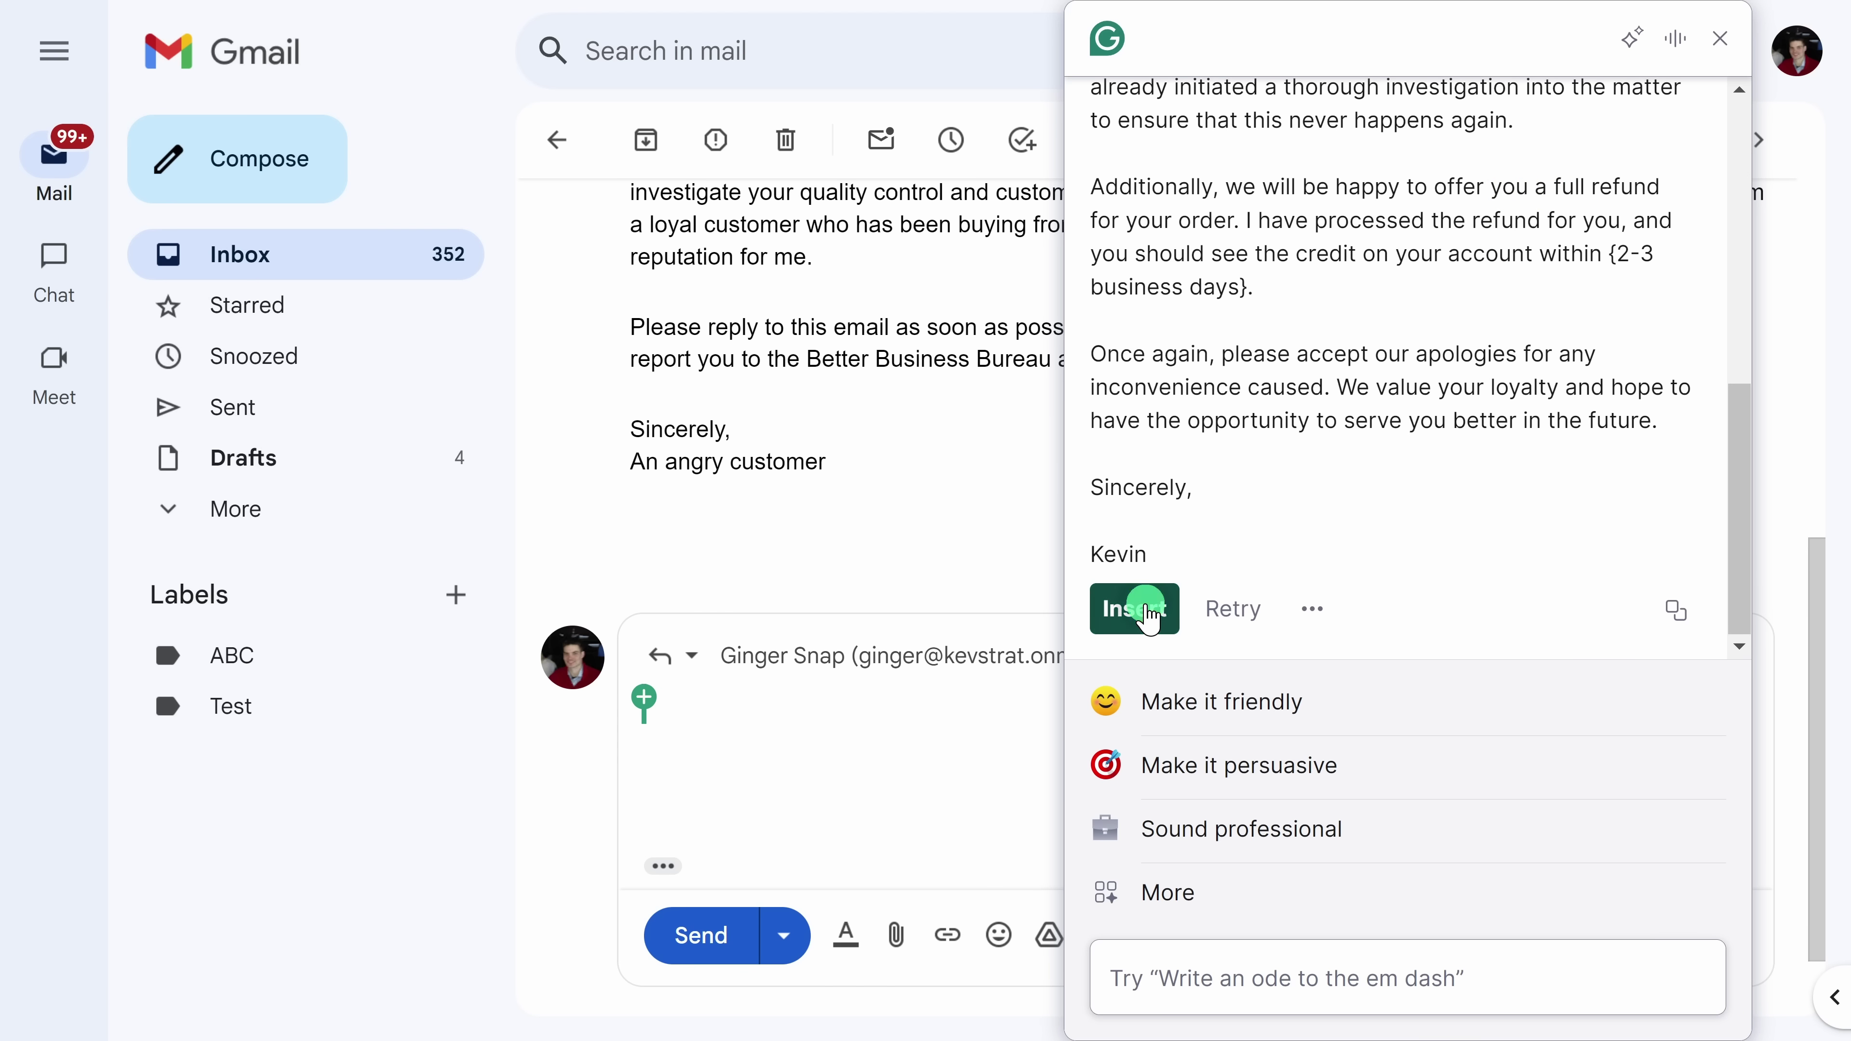
{"action": "left_click", "coordinate": [1721, 38]}
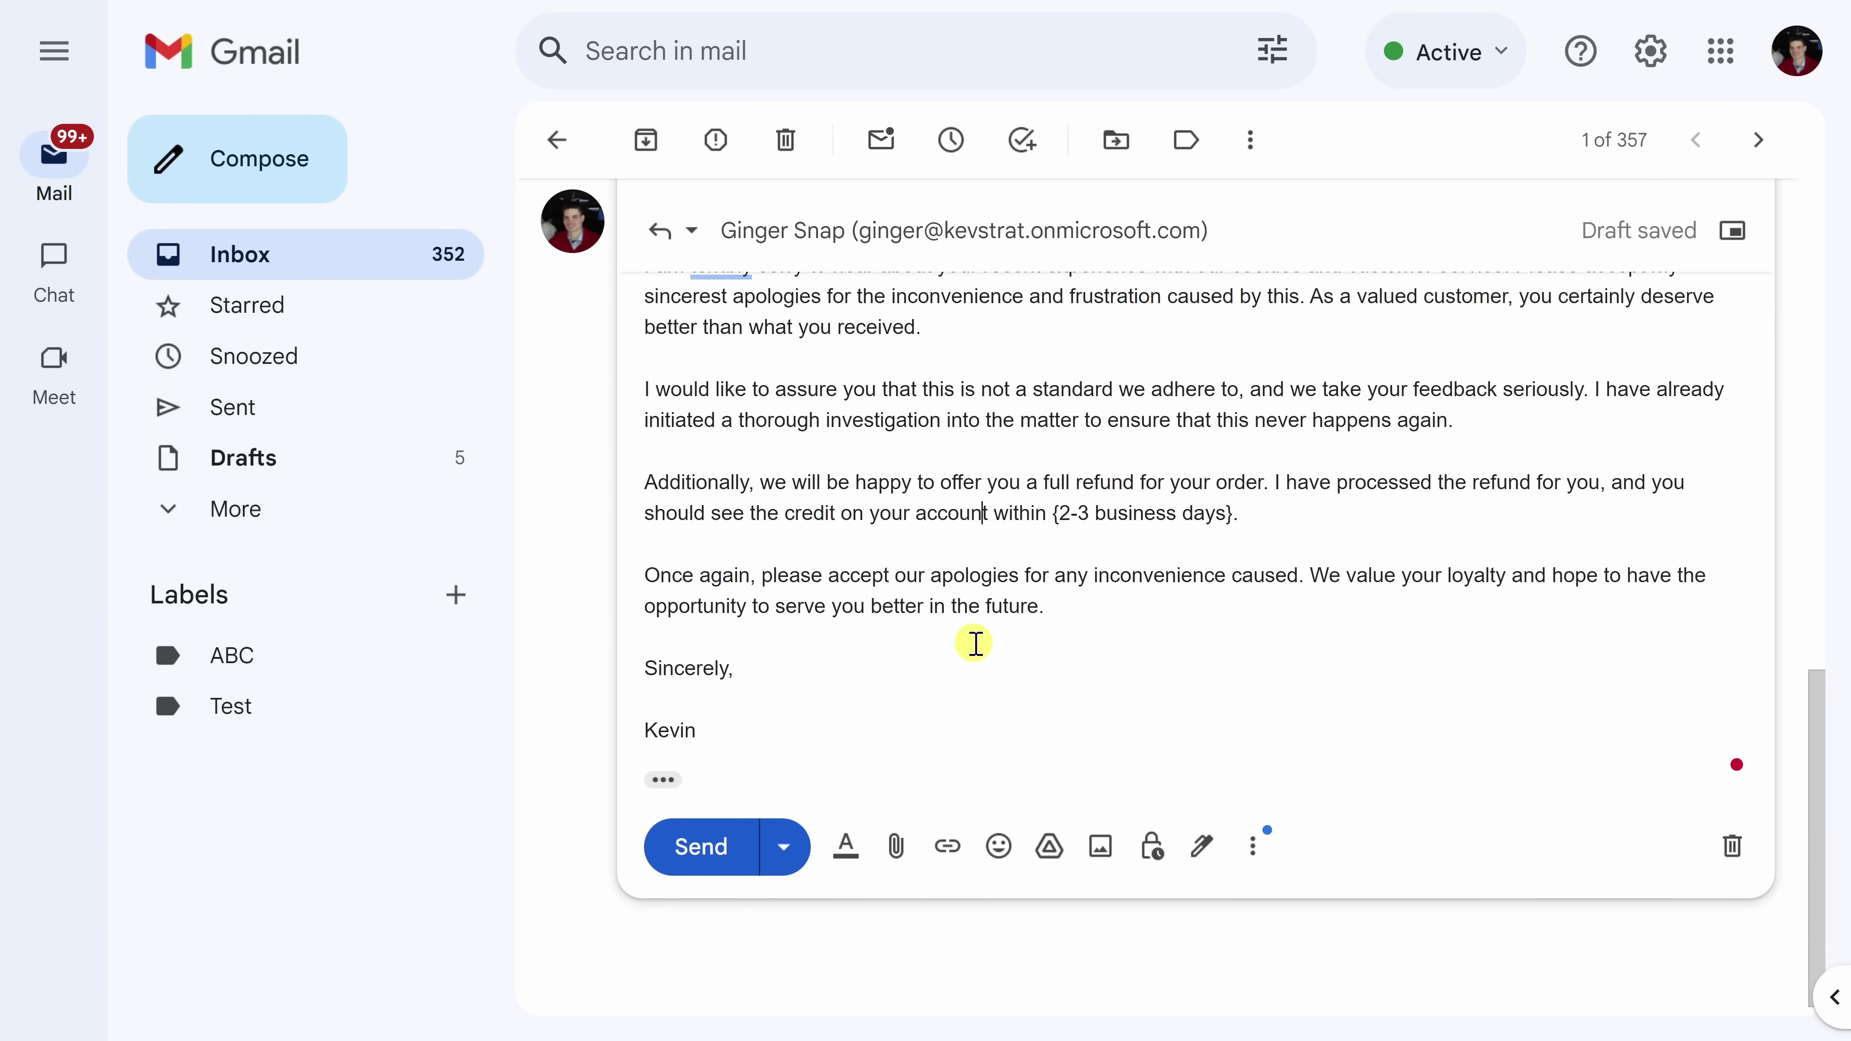
{"action": "scroll", "coordinate": [976, 643], "scroll_direction": "up", "scroll_amount": 2}
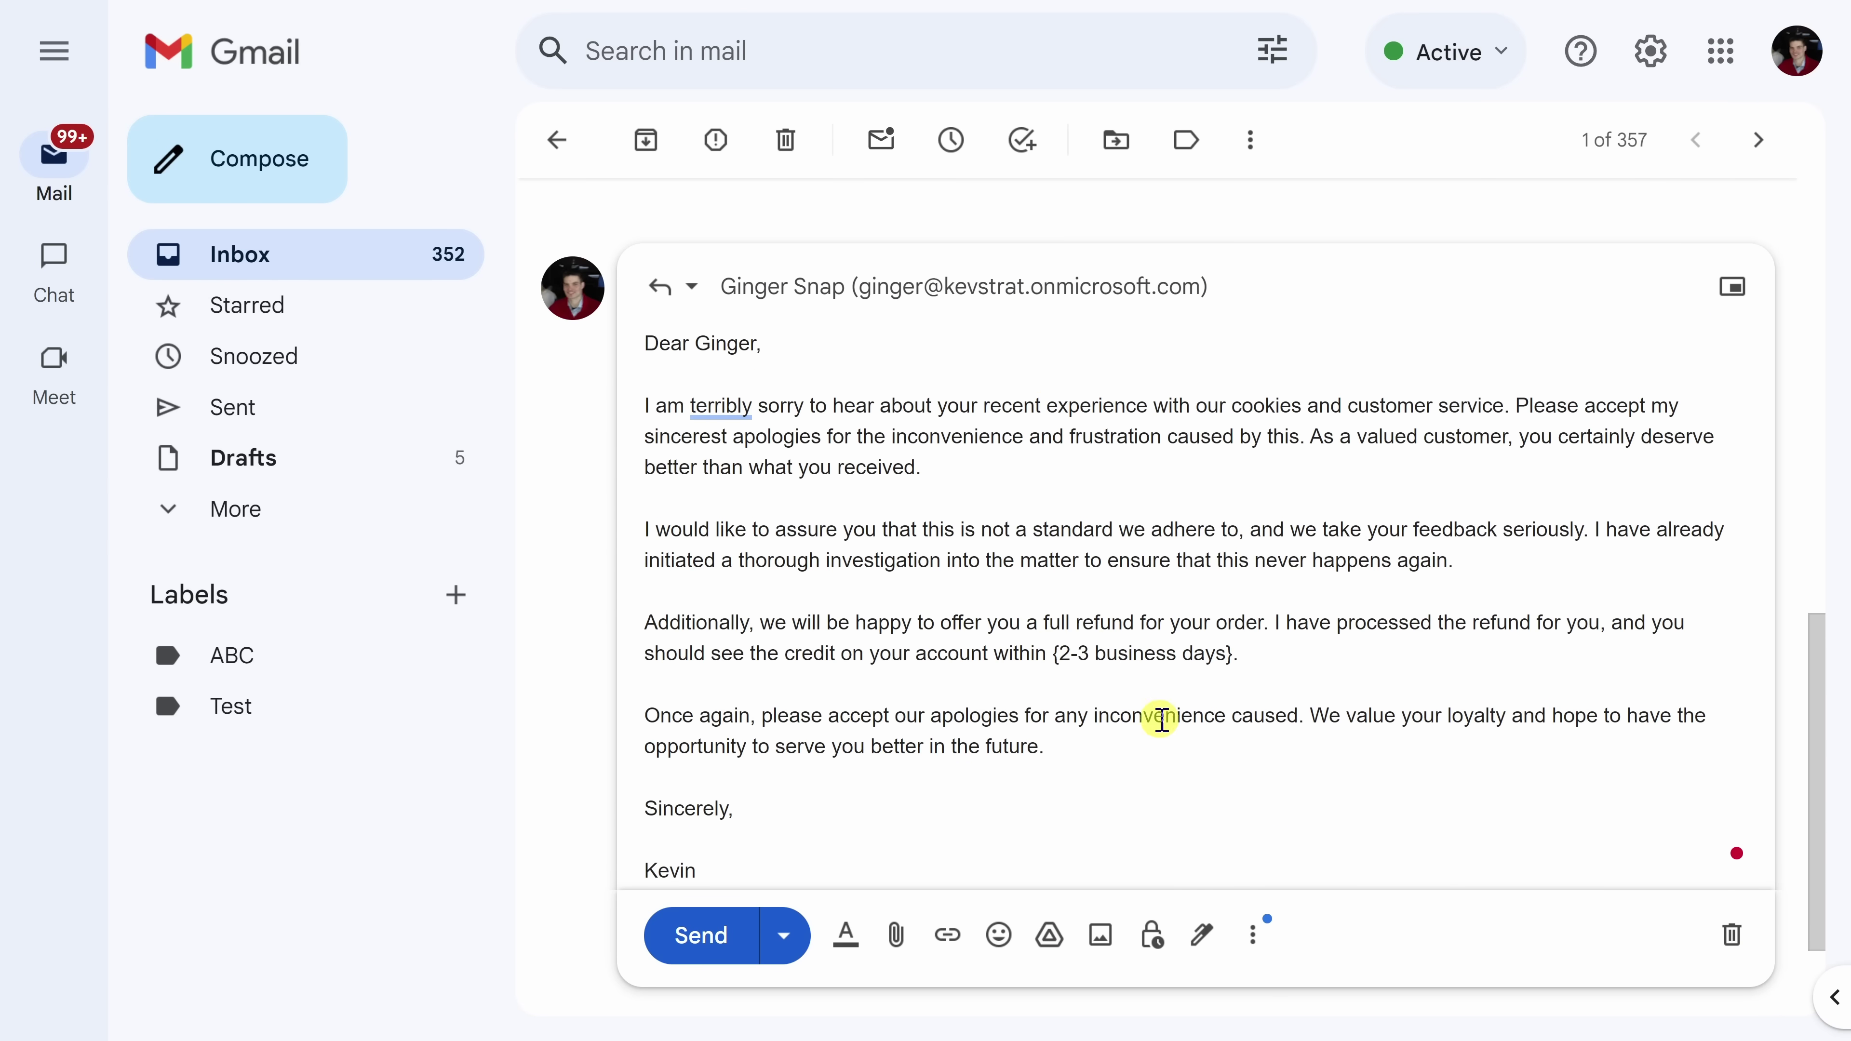
Remove the placeholder braces so the Gmail reply says credit appears within 2 business days
{"action": "key", "text": "Delete"}
{"action": "key", "text": "Delete"}
{"action": "key", "text": "Delete"}
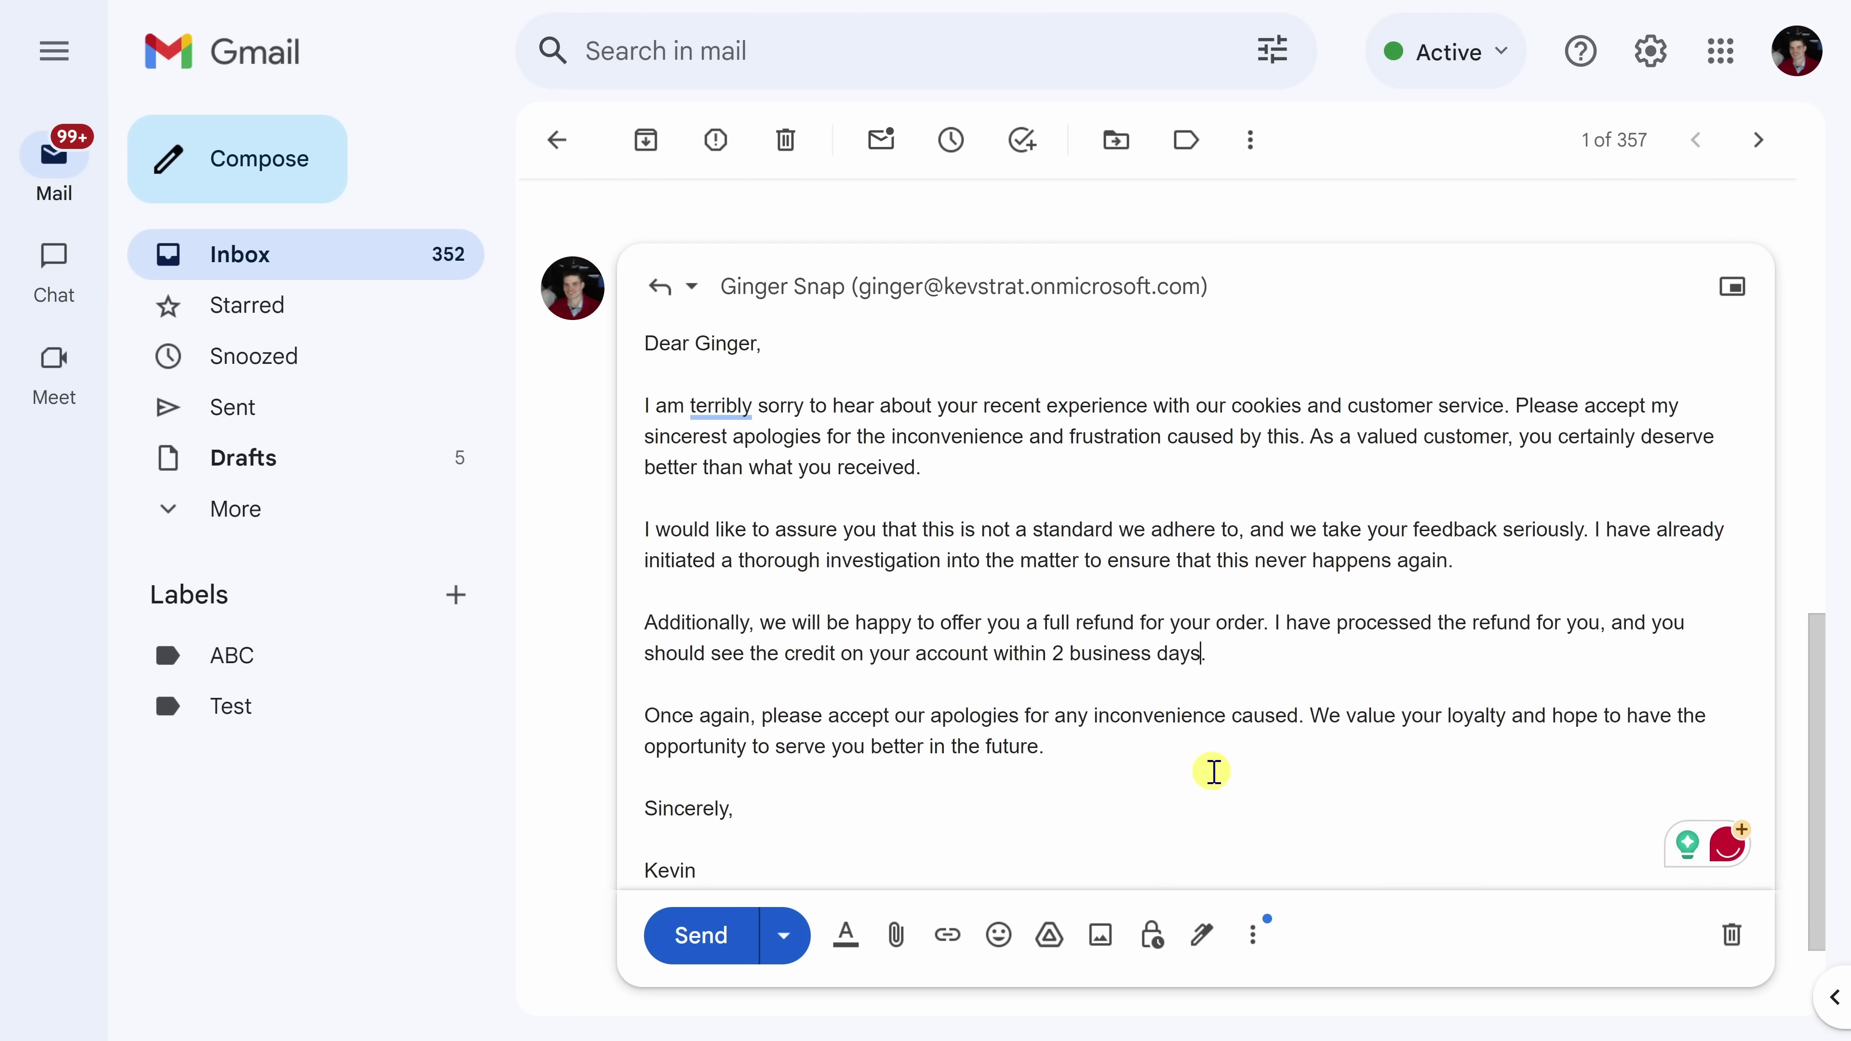
{"action": "scroll", "coordinate": [1103, 600], "scroll_direction": "down", "scroll_amount": 2}
{"action": "scroll", "coordinate": [1104, 599], "scroll_direction": "up", "scroll_amount": 2}
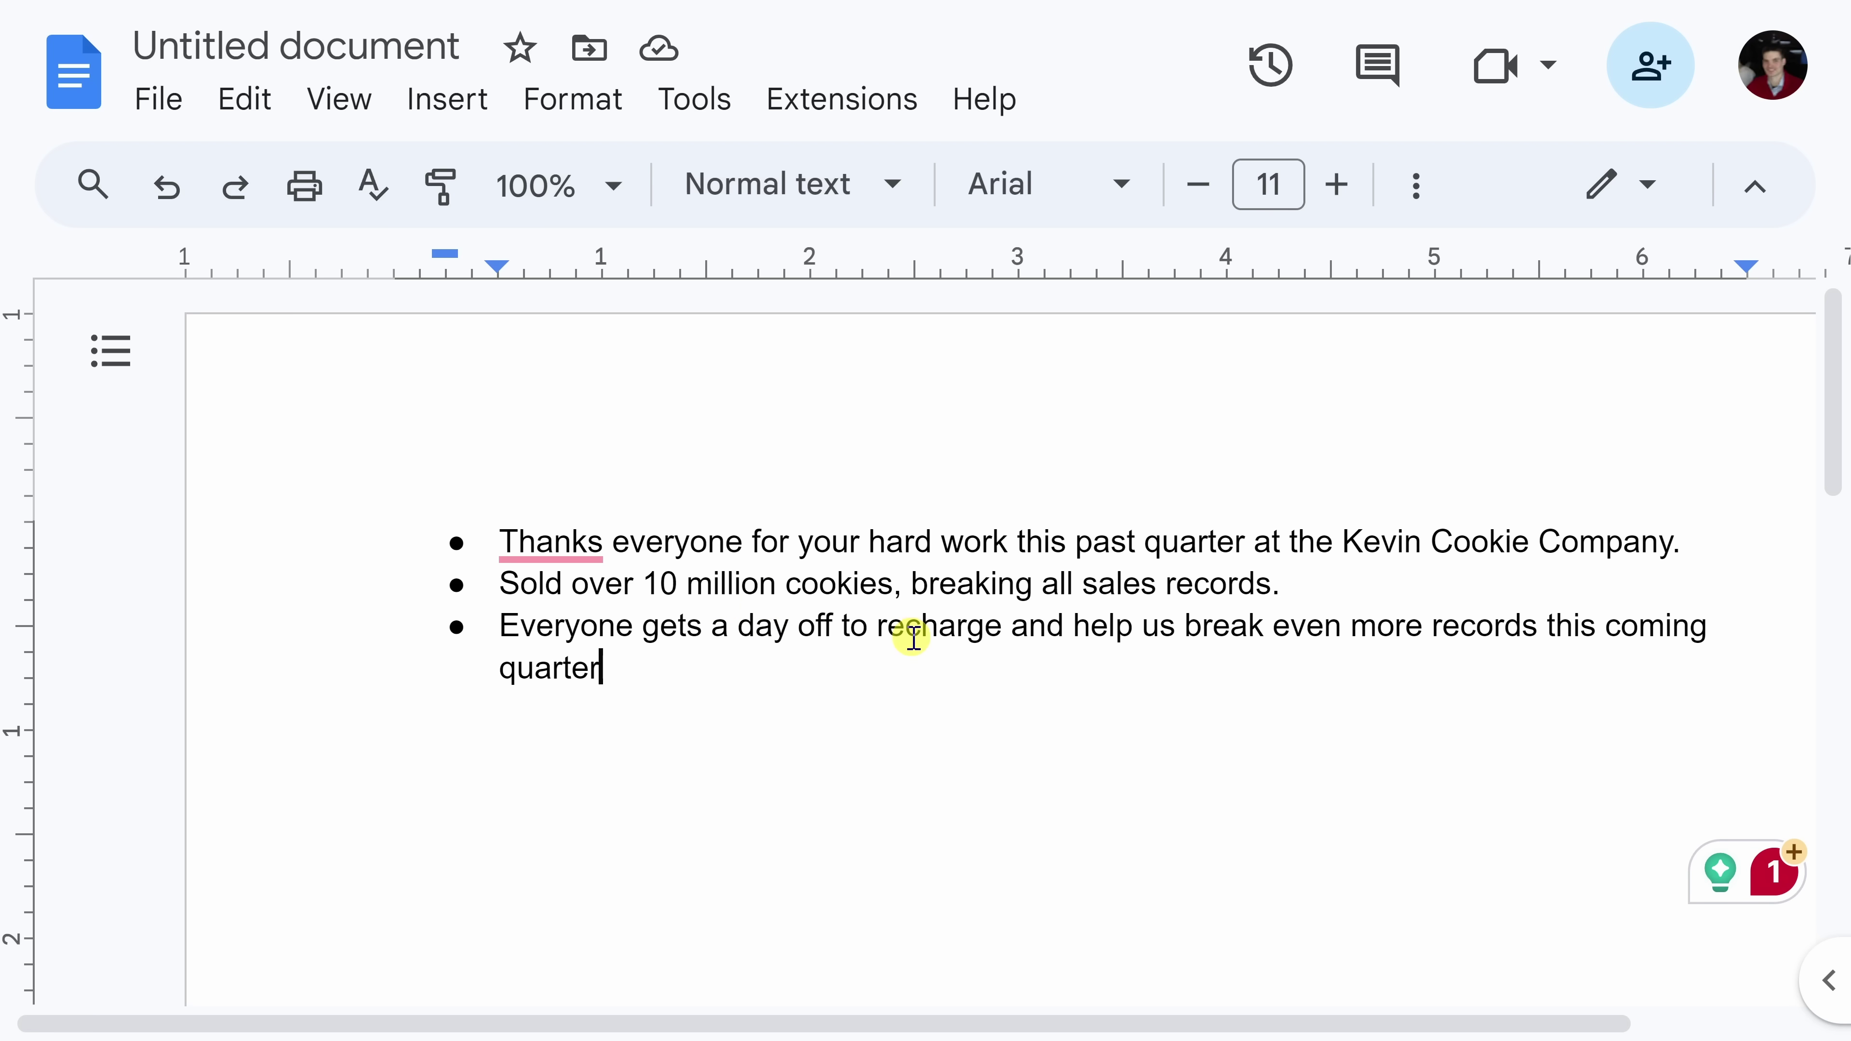
Ask Grammarly in Google Docs for a formal employee thank-you email based on the three bullets
{"action": "left_click", "coordinate": [1716, 871]}
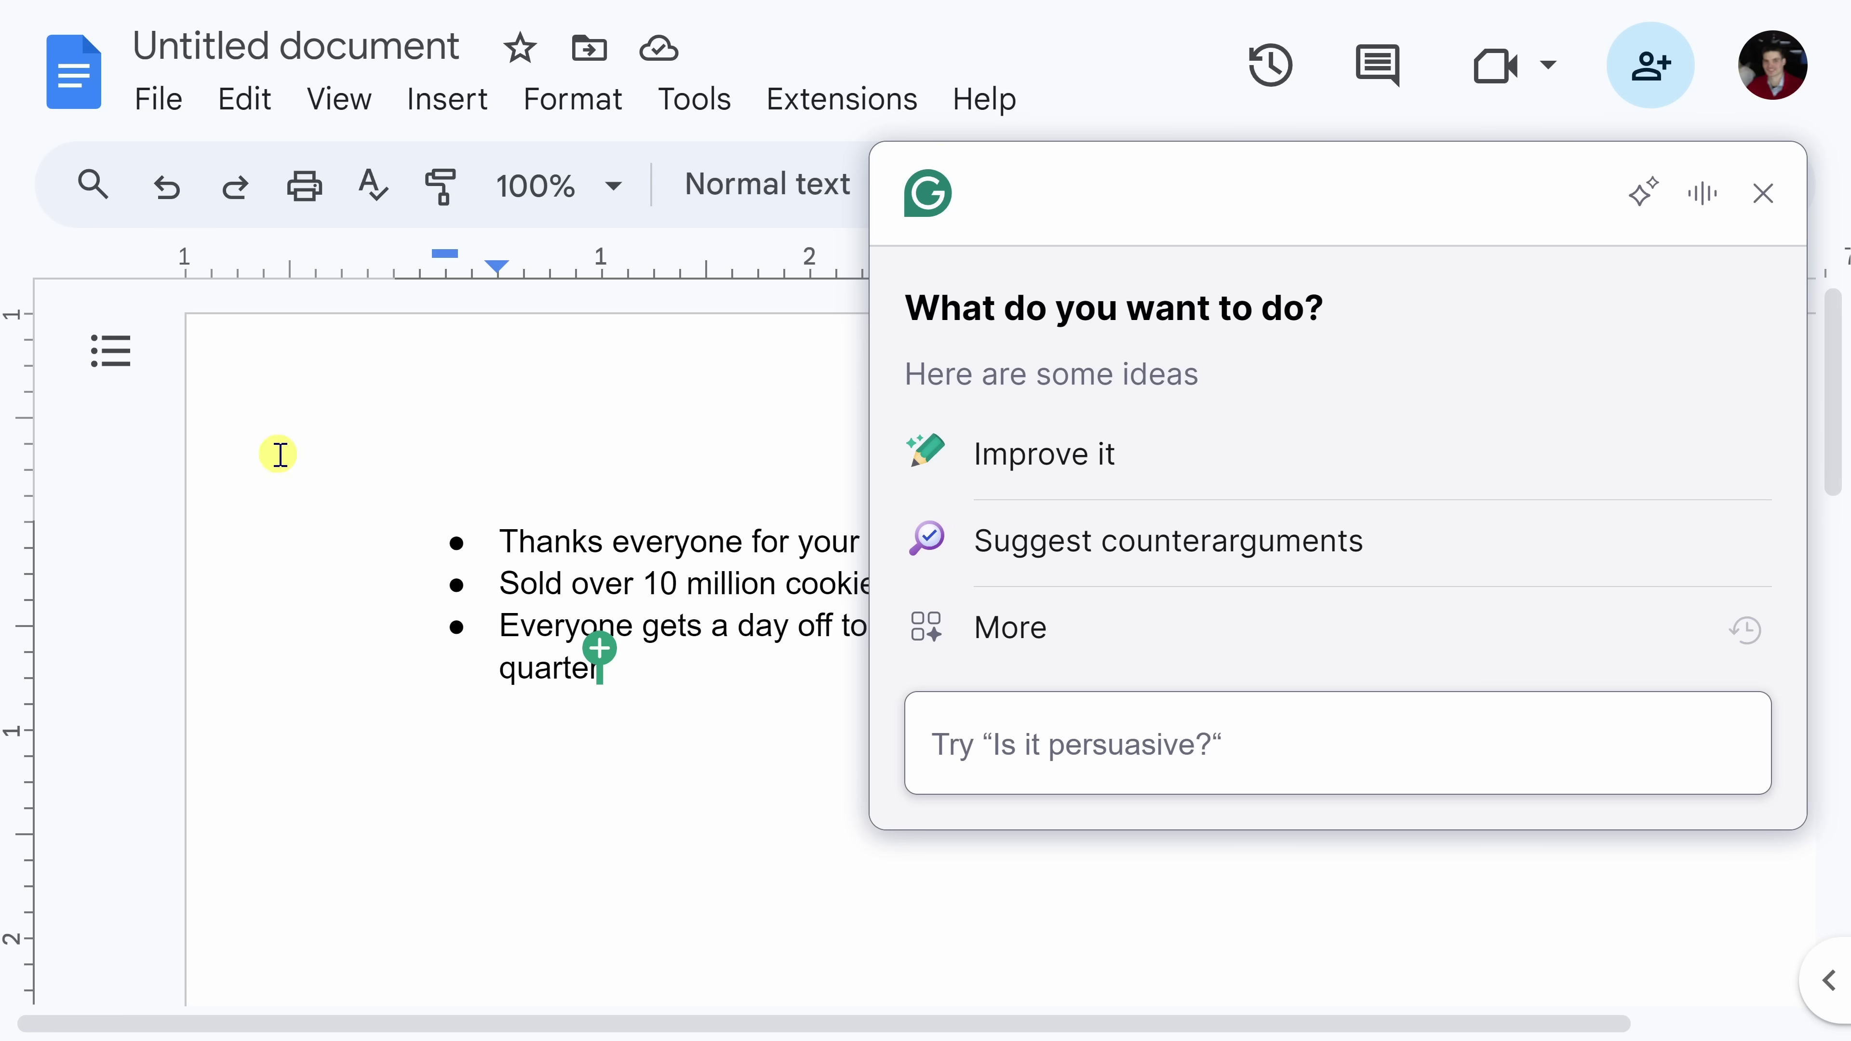
{"action": "type", "text": "Can you turn this into a formal email to send to employees?"}
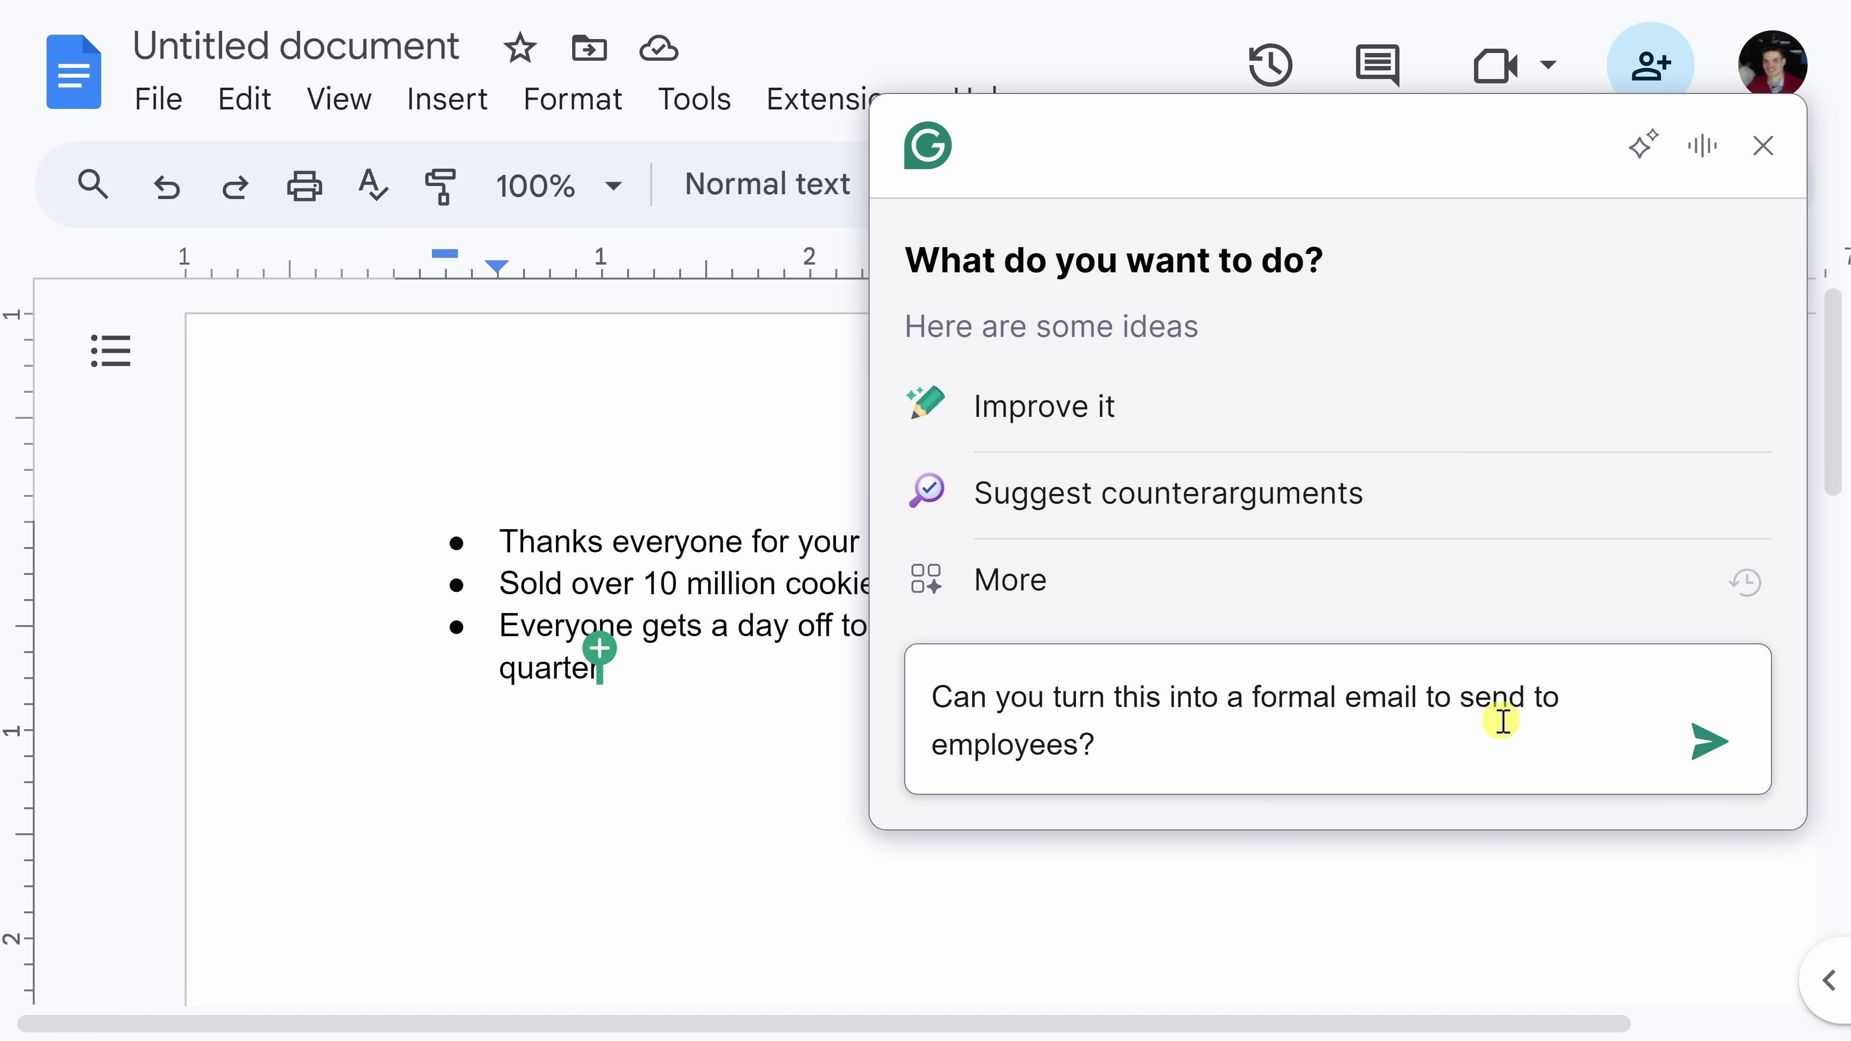
{"action": "left_click", "coordinate": [1707, 742]}
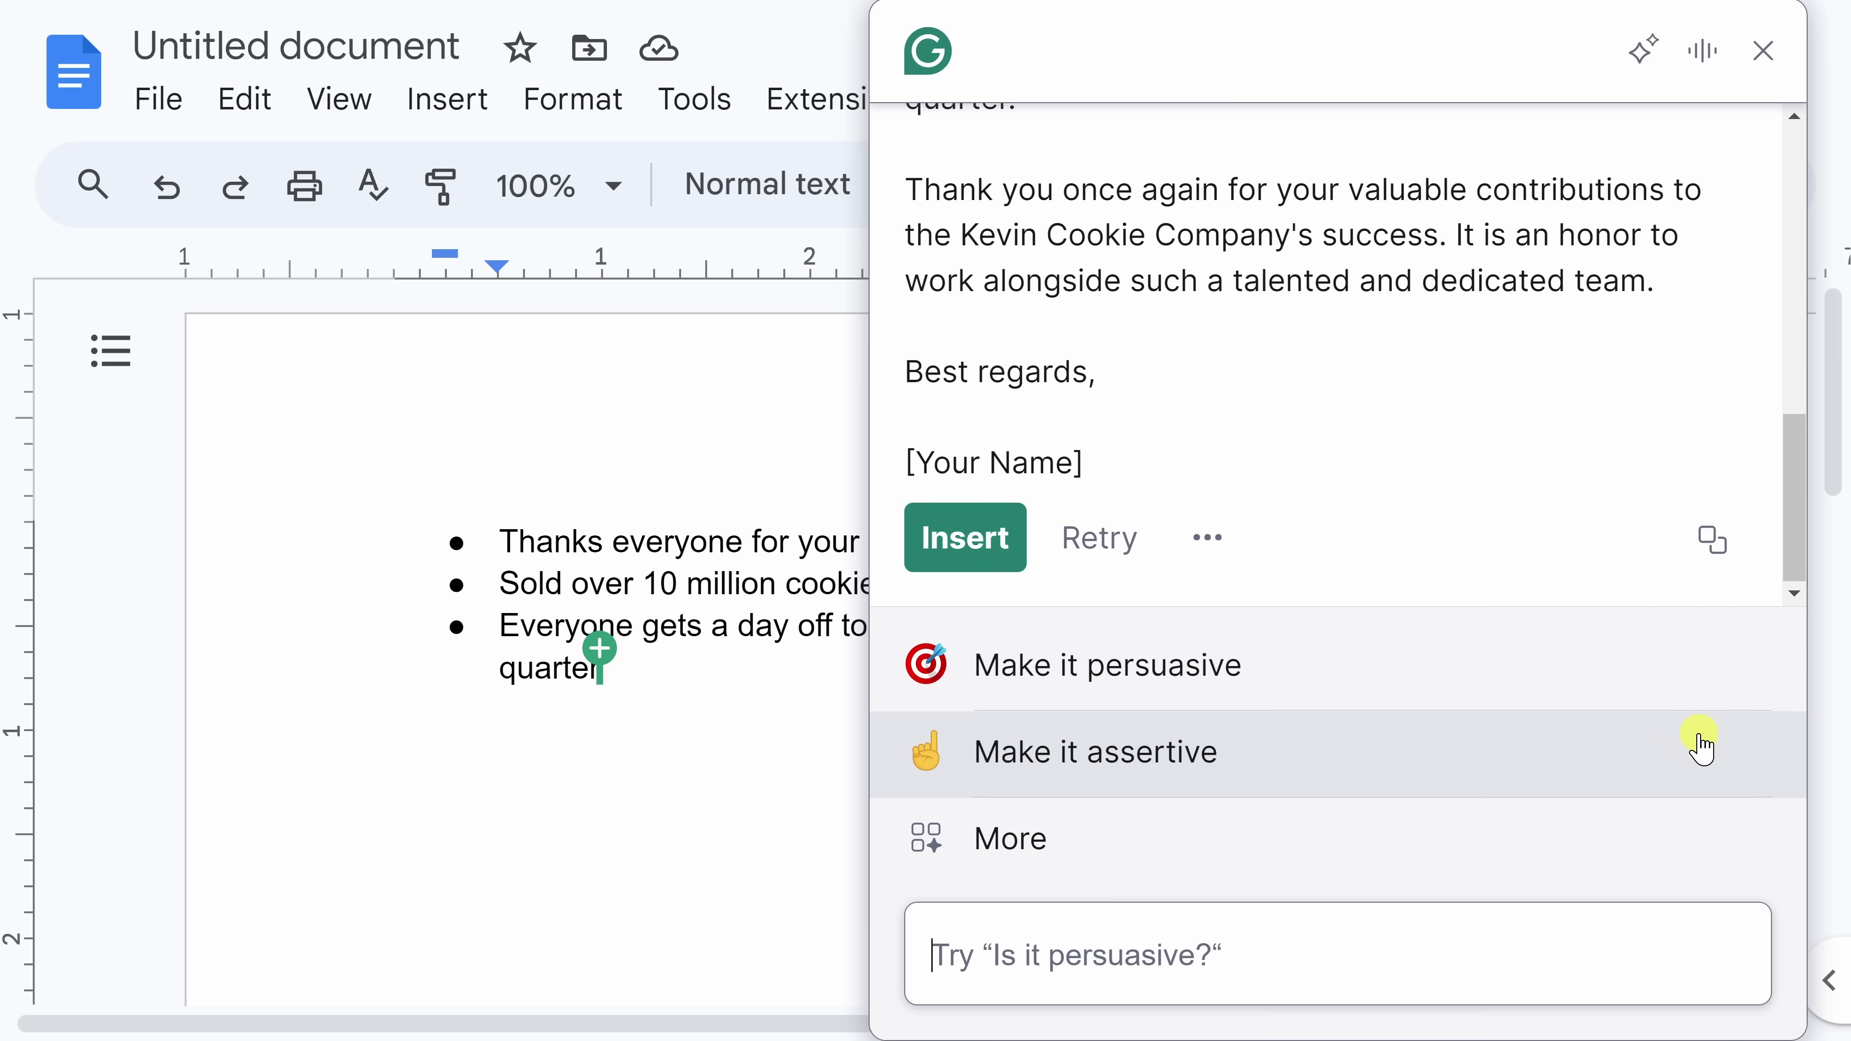
Insert the 'Dear Team,' letter on a new line below the bullets and close the Grammarly panel
{"action": "scroll", "coordinate": [1441, 436], "scroll_direction": "up", "scroll_amount": 3}
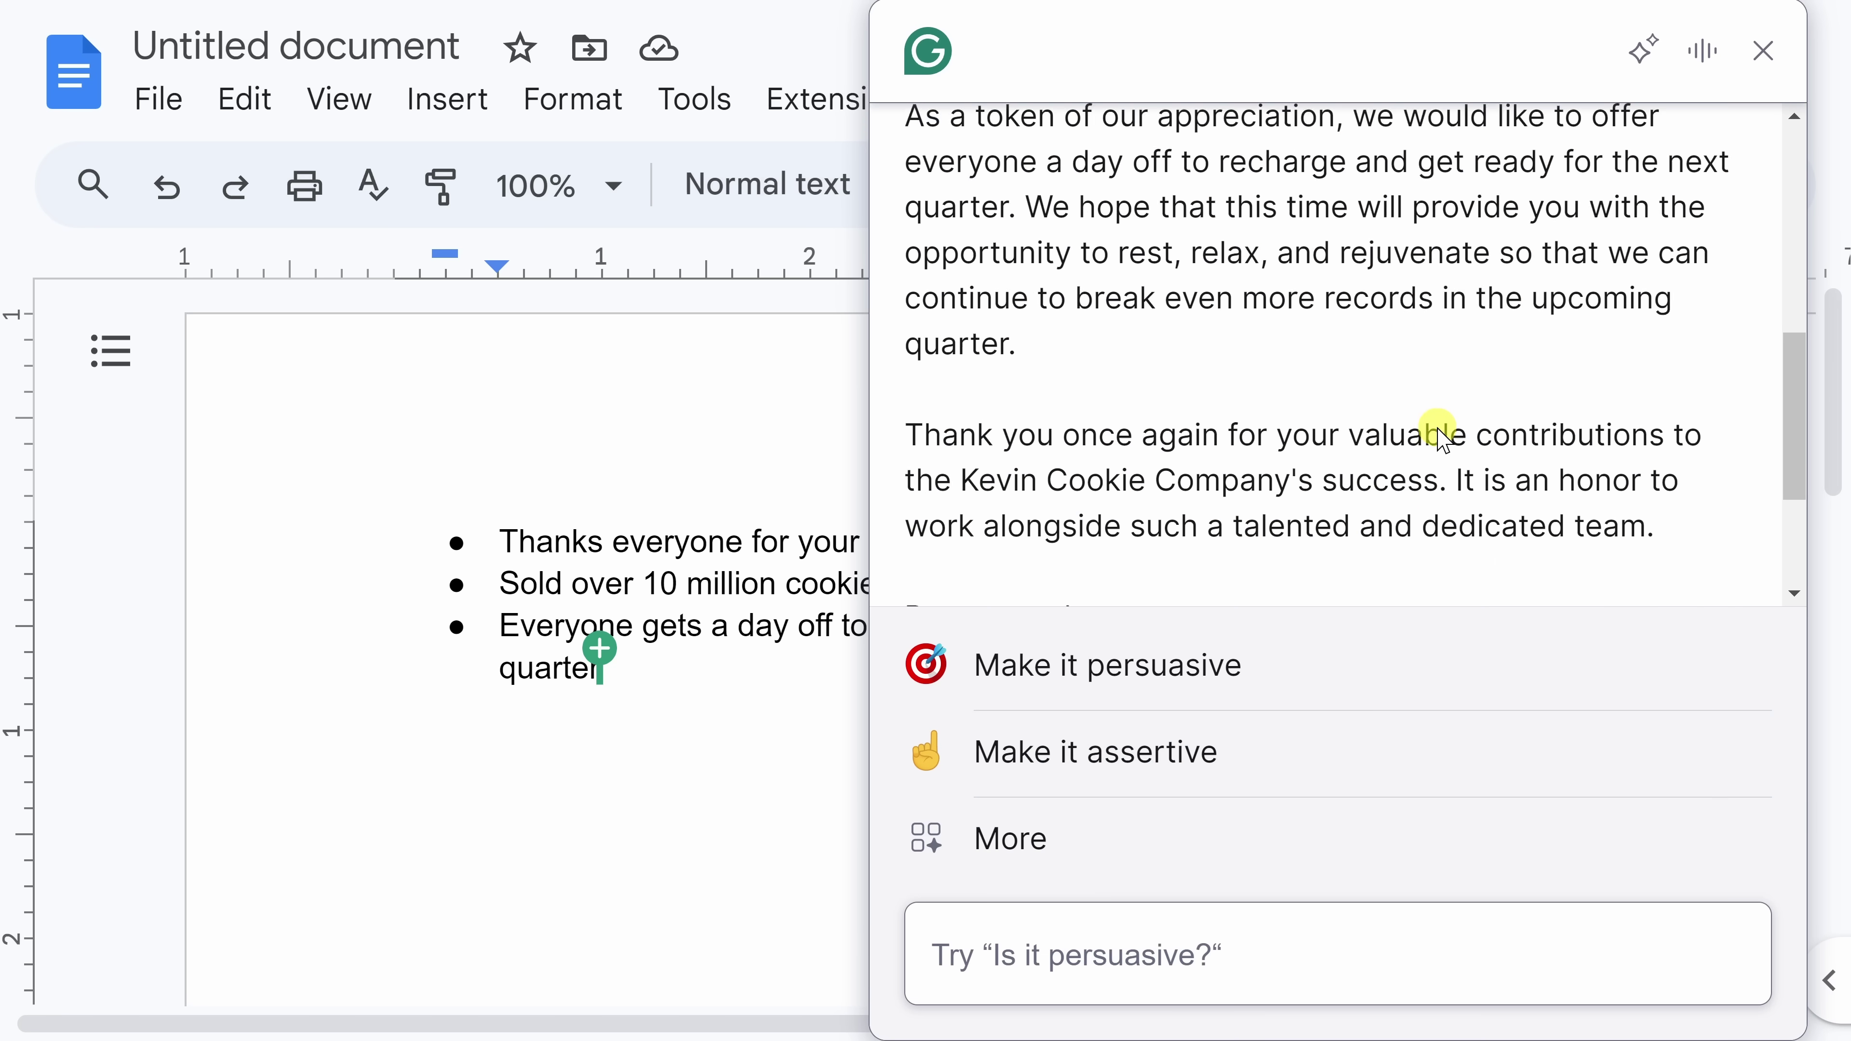
{"action": "scroll", "coordinate": [1441, 435], "scroll_direction": "up", "scroll_amount": 5}
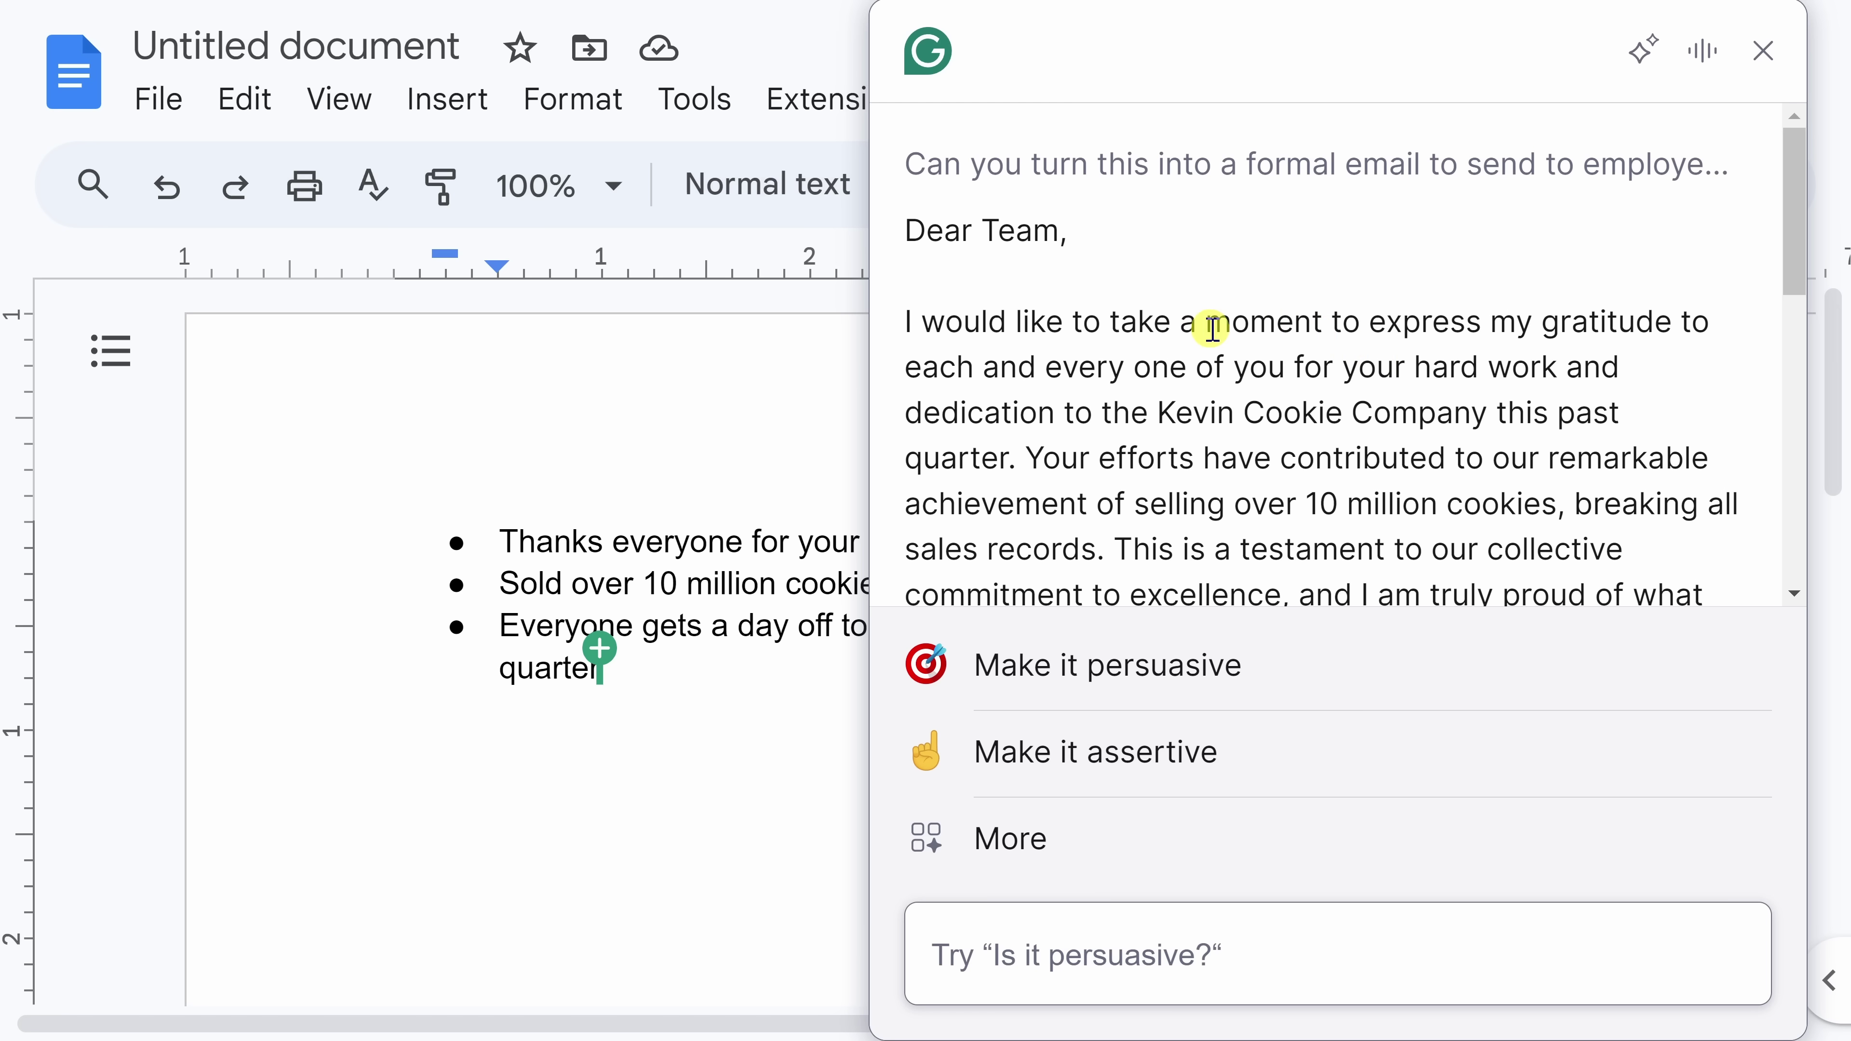
{"action": "scroll", "coordinate": [1260, 372], "scroll_direction": "down", "scroll_amount": 8}
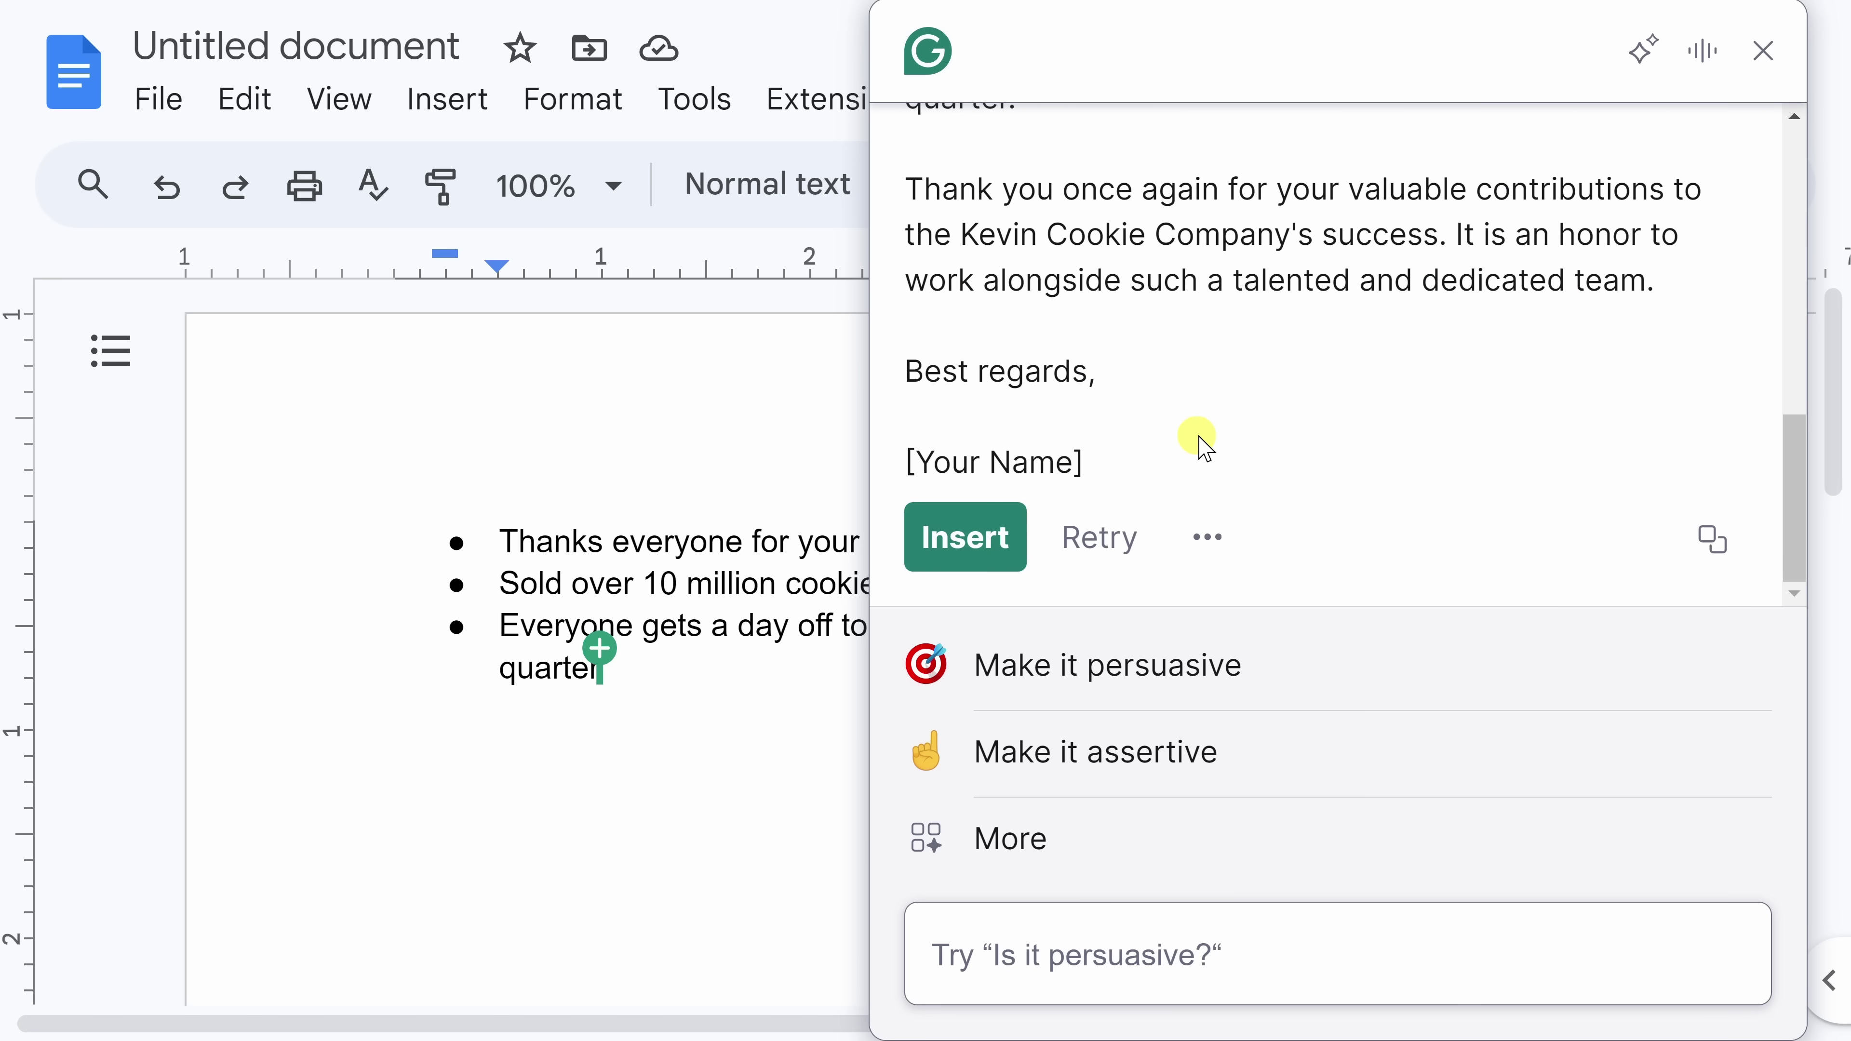
{"action": "key", "text": "Return"}
{"action": "key", "text": "Return"}
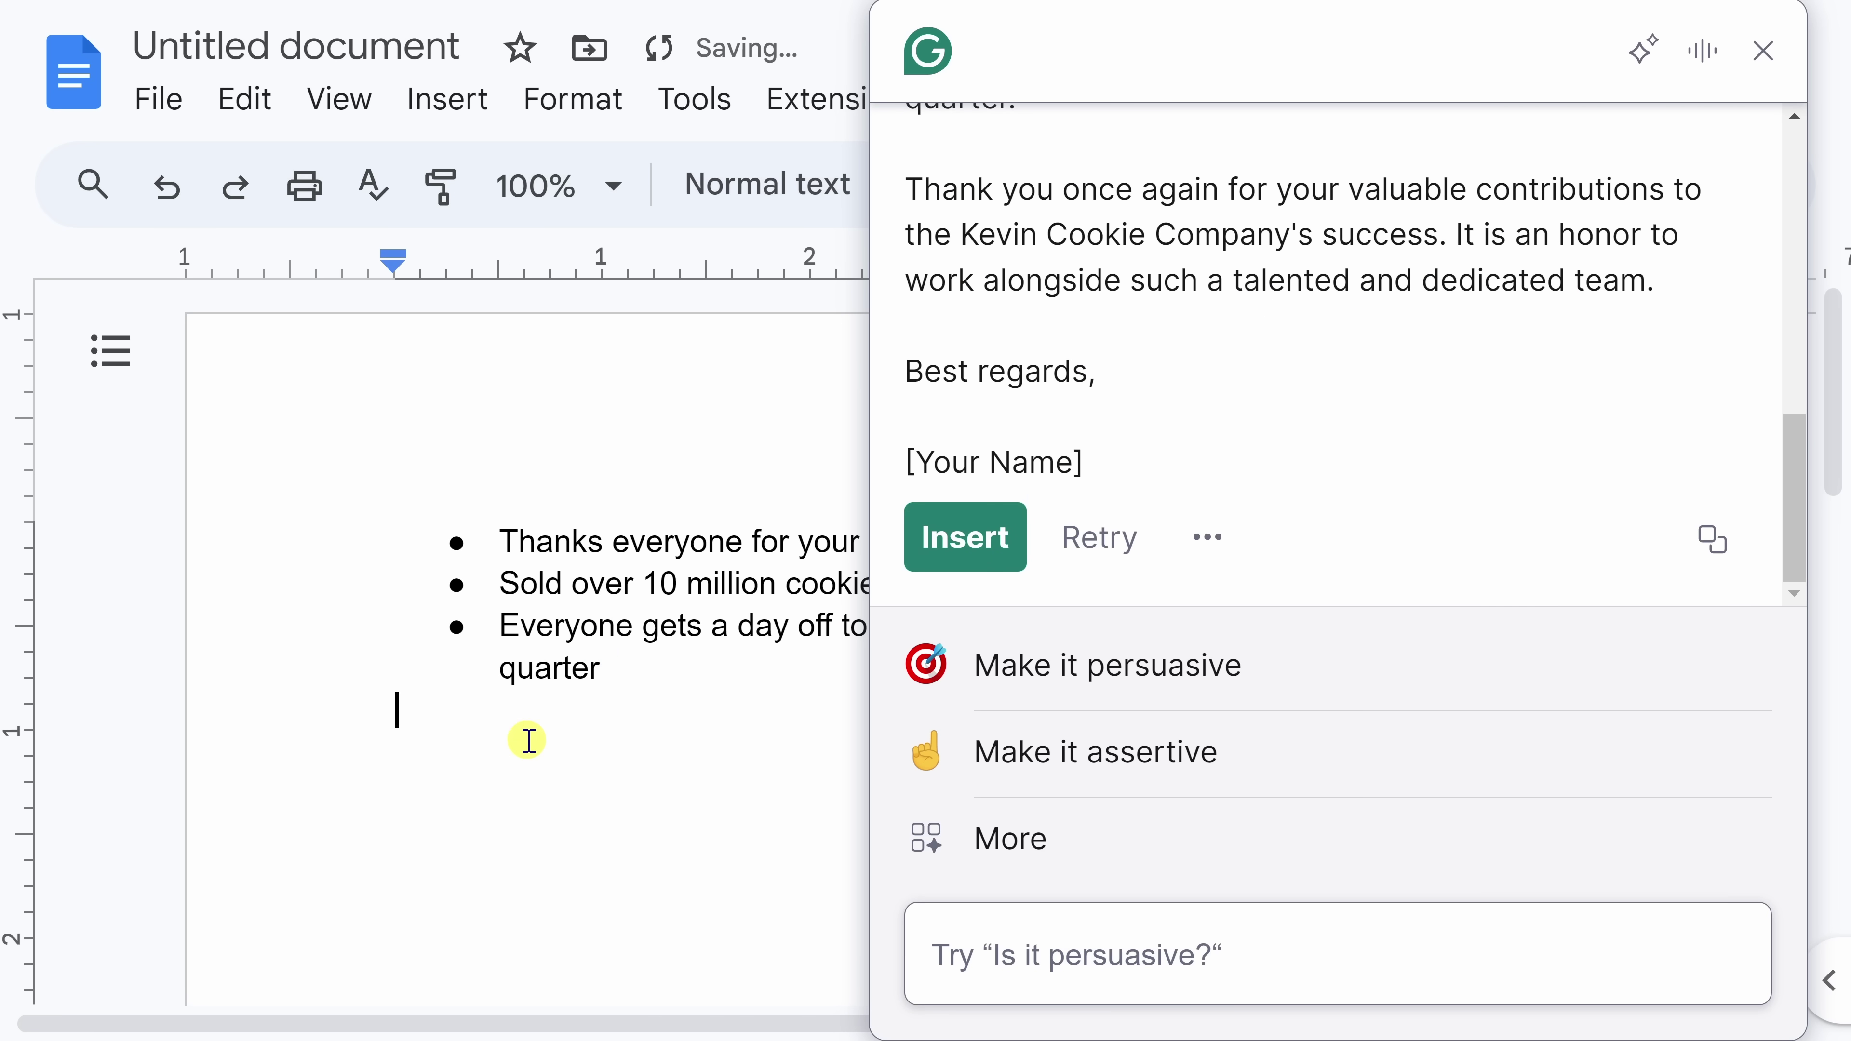
{"action": "left_click", "coordinate": [985, 543]}
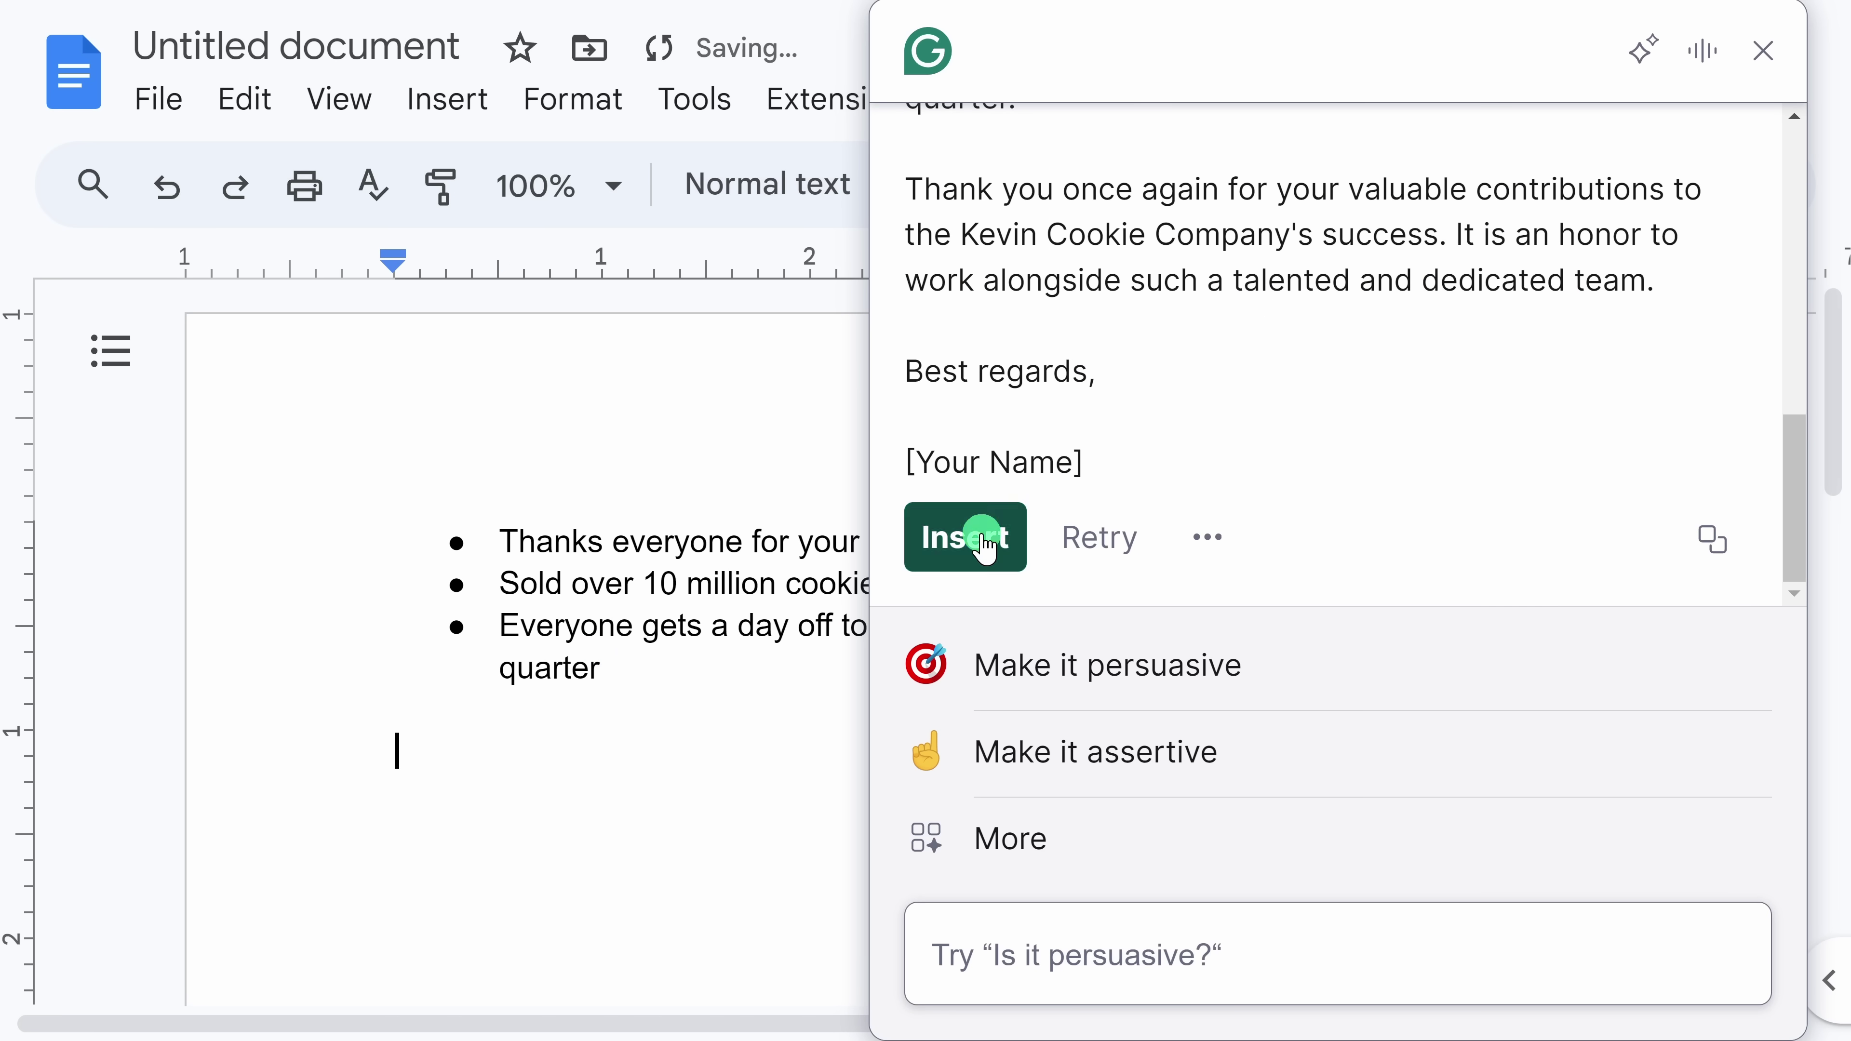
{"action": "left_click", "coordinate": [1763, 53]}
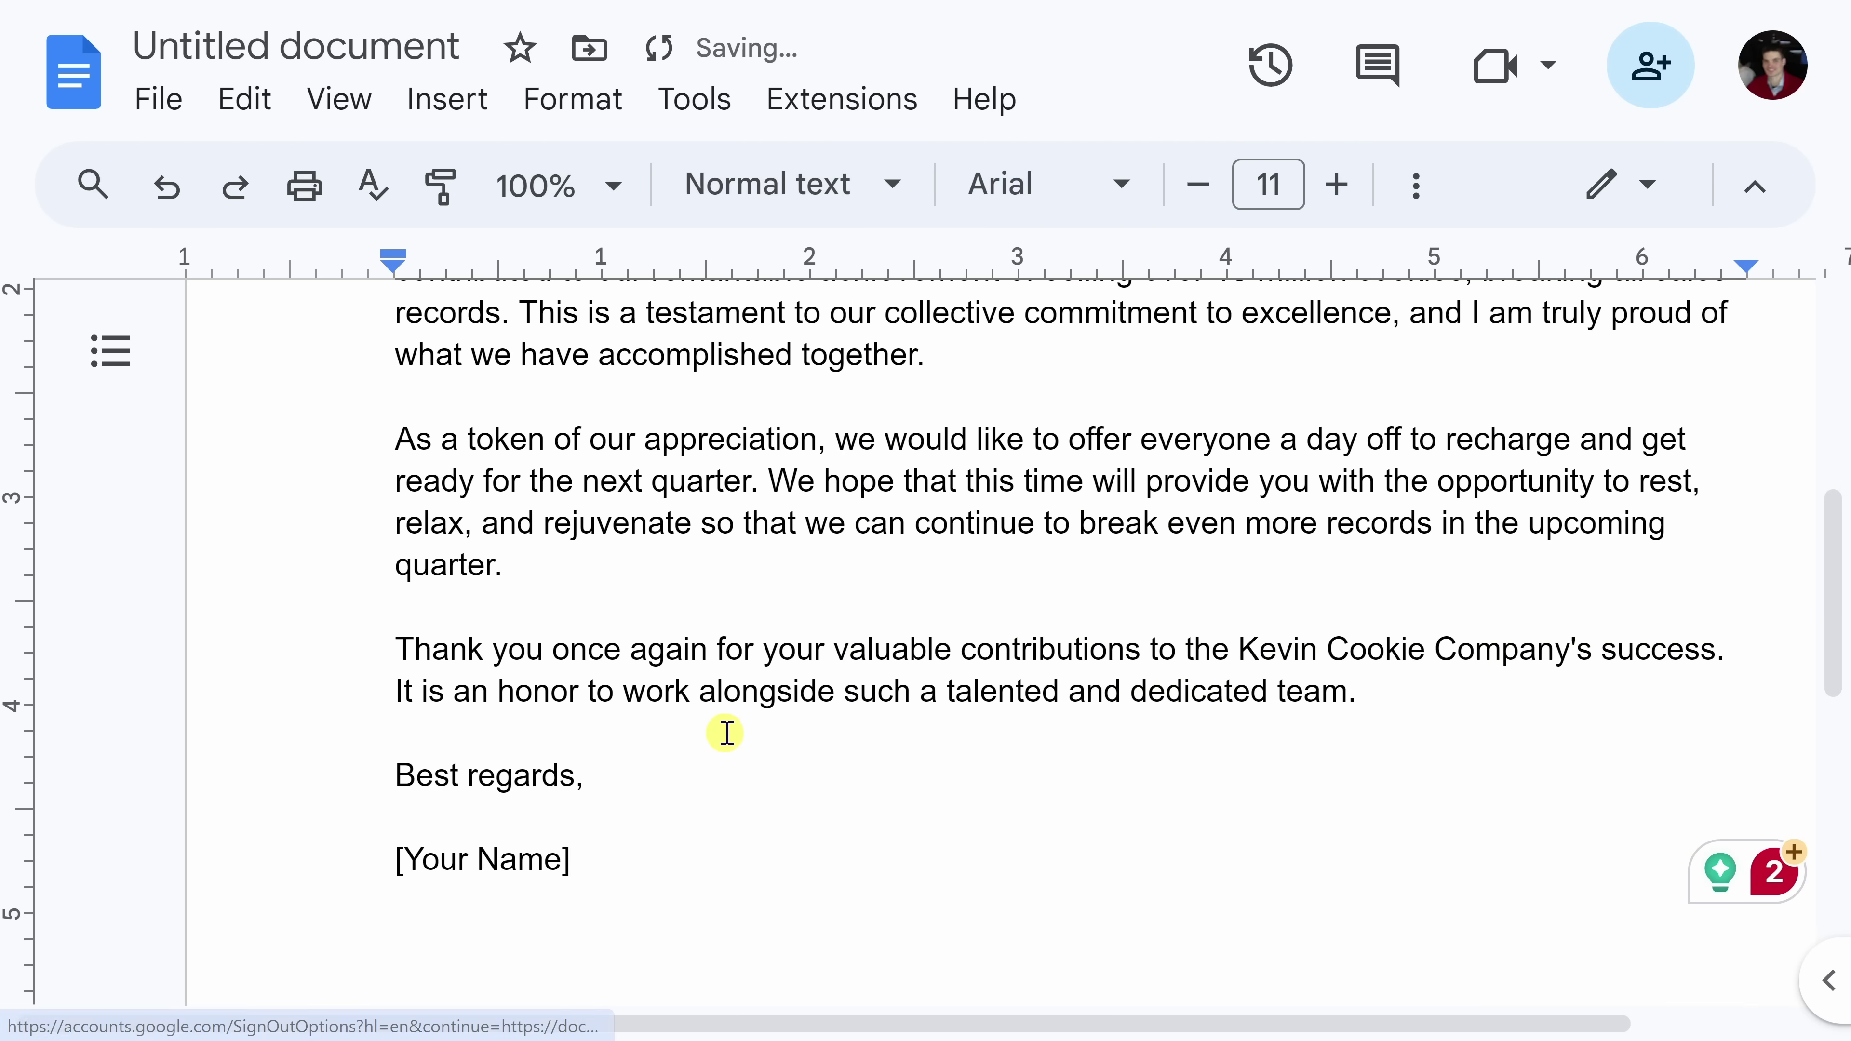
{"action": "scroll", "coordinate": [796, 751], "scroll_direction": "up", "scroll_amount": 8}
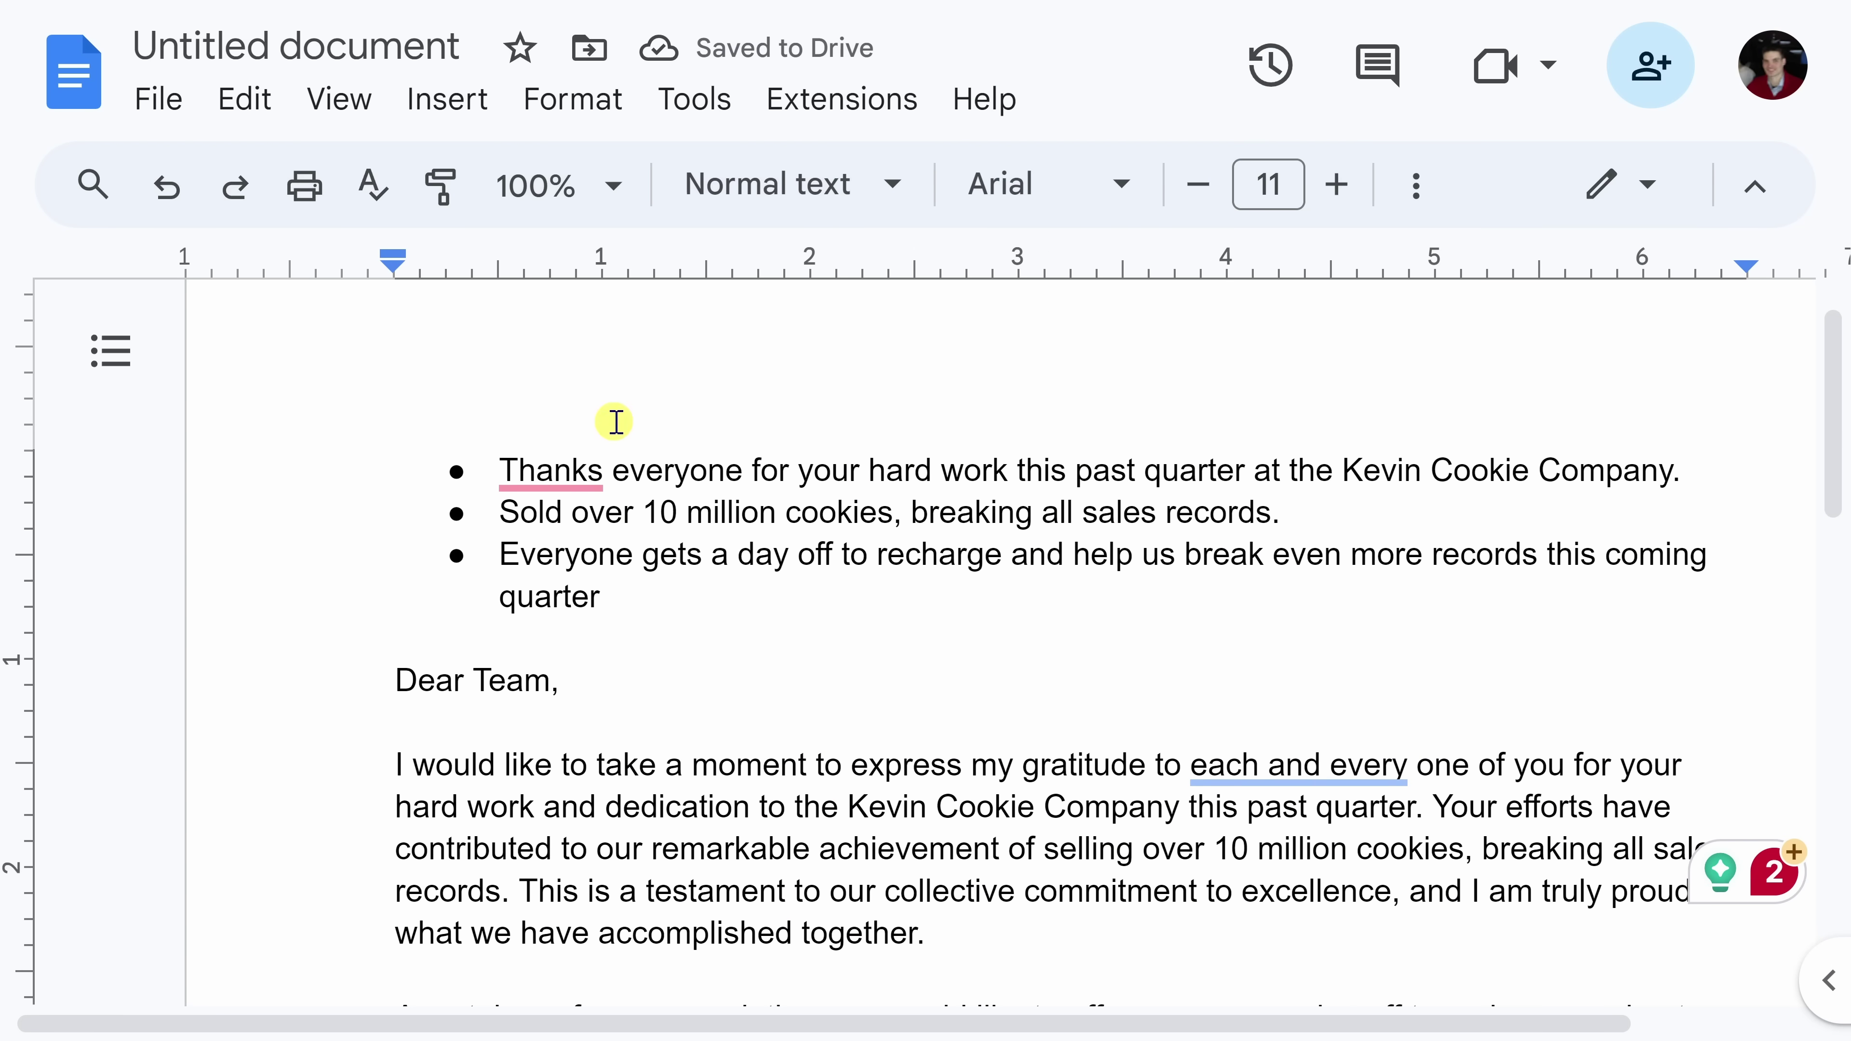
{"action": "scroll", "coordinate": [659, 620], "scroll_direction": "down", "scroll_amount": 4}
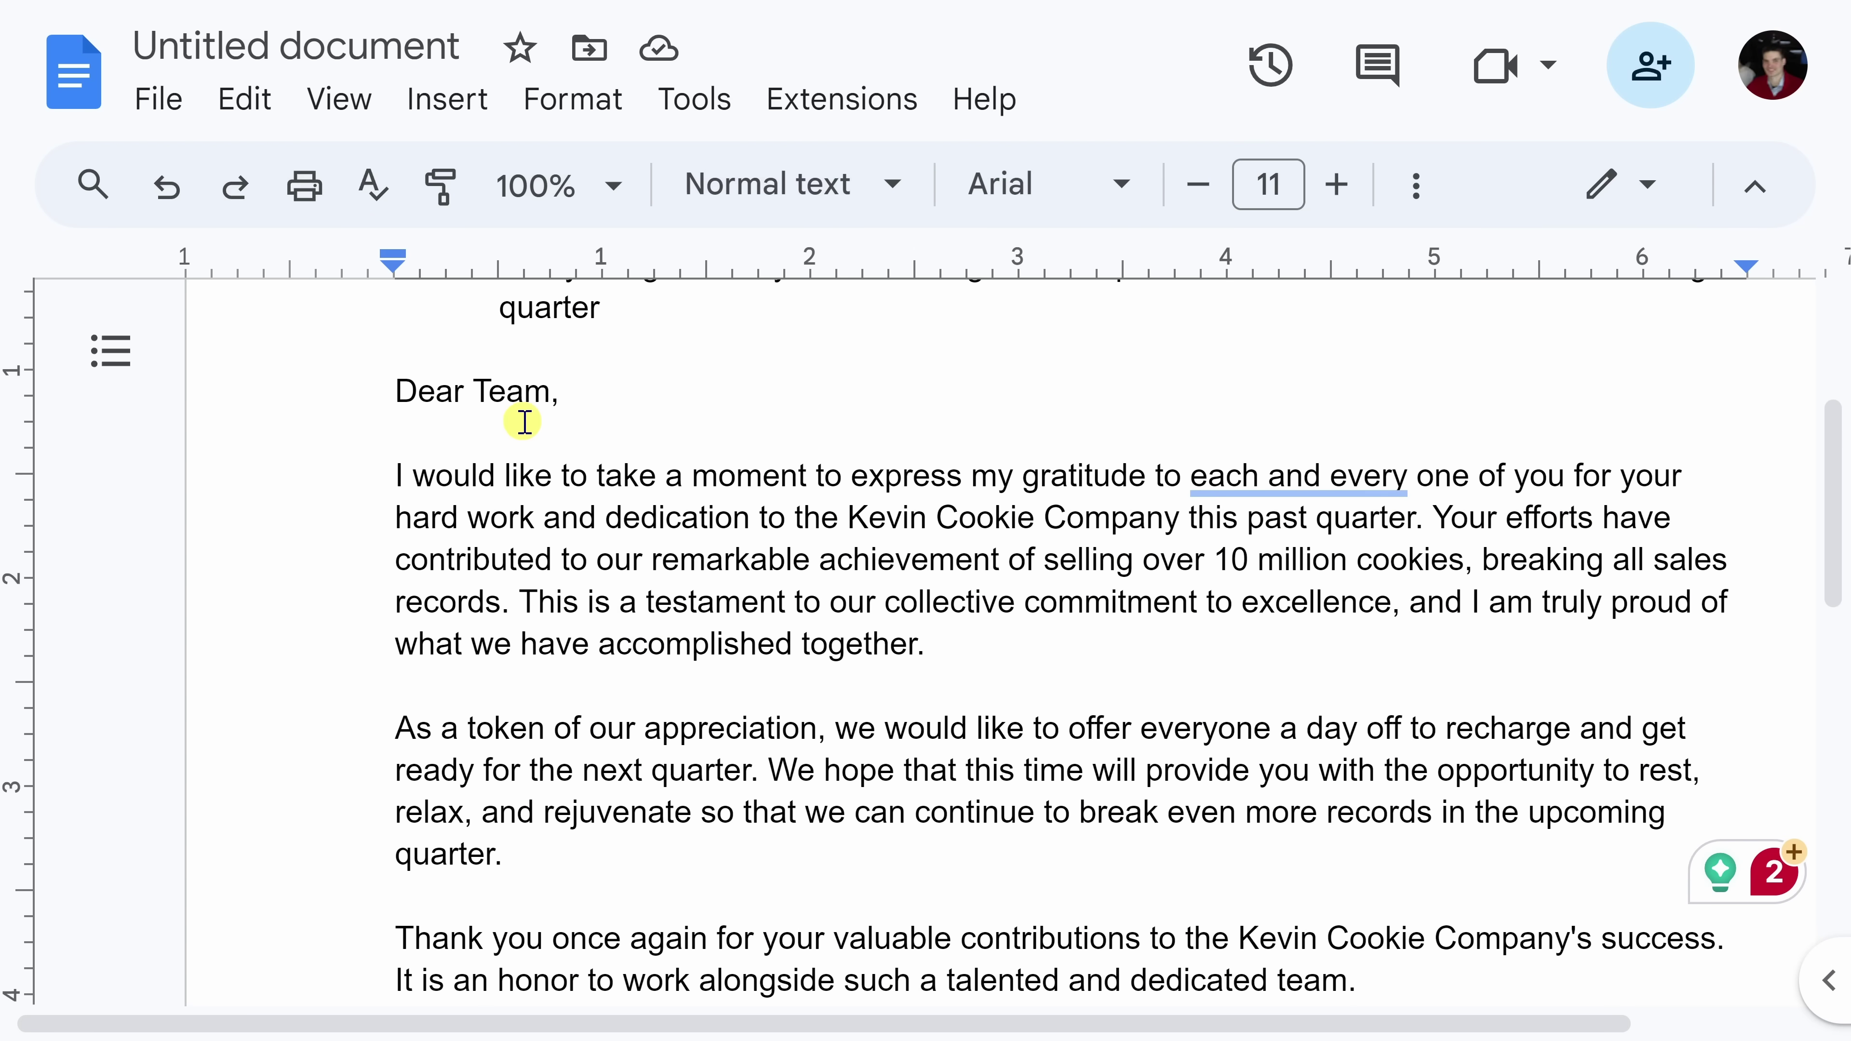
{"action": "scroll", "coordinate": [1161, 525], "scroll_direction": "down", "scroll_amount": 4}
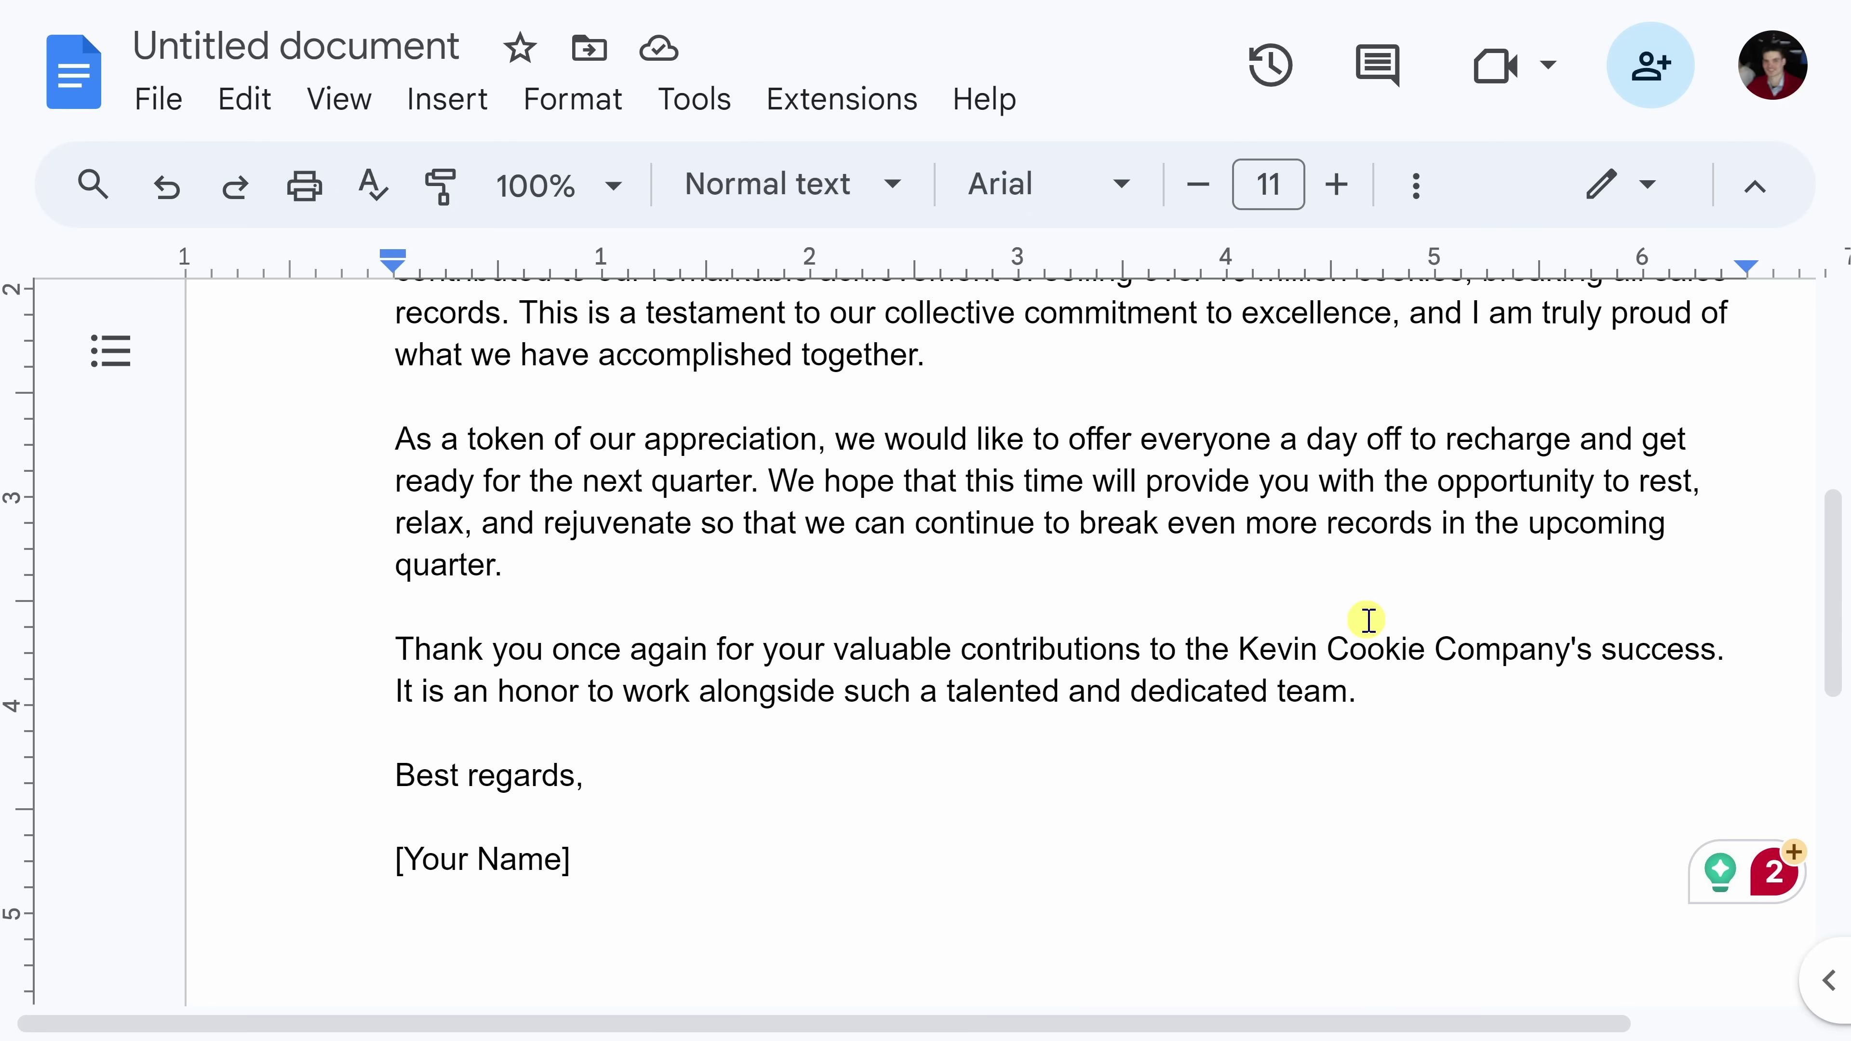
{"action": "scroll", "coordinate": [1366, 623], "scroll_direction": "up", "scroll_amount": 2}
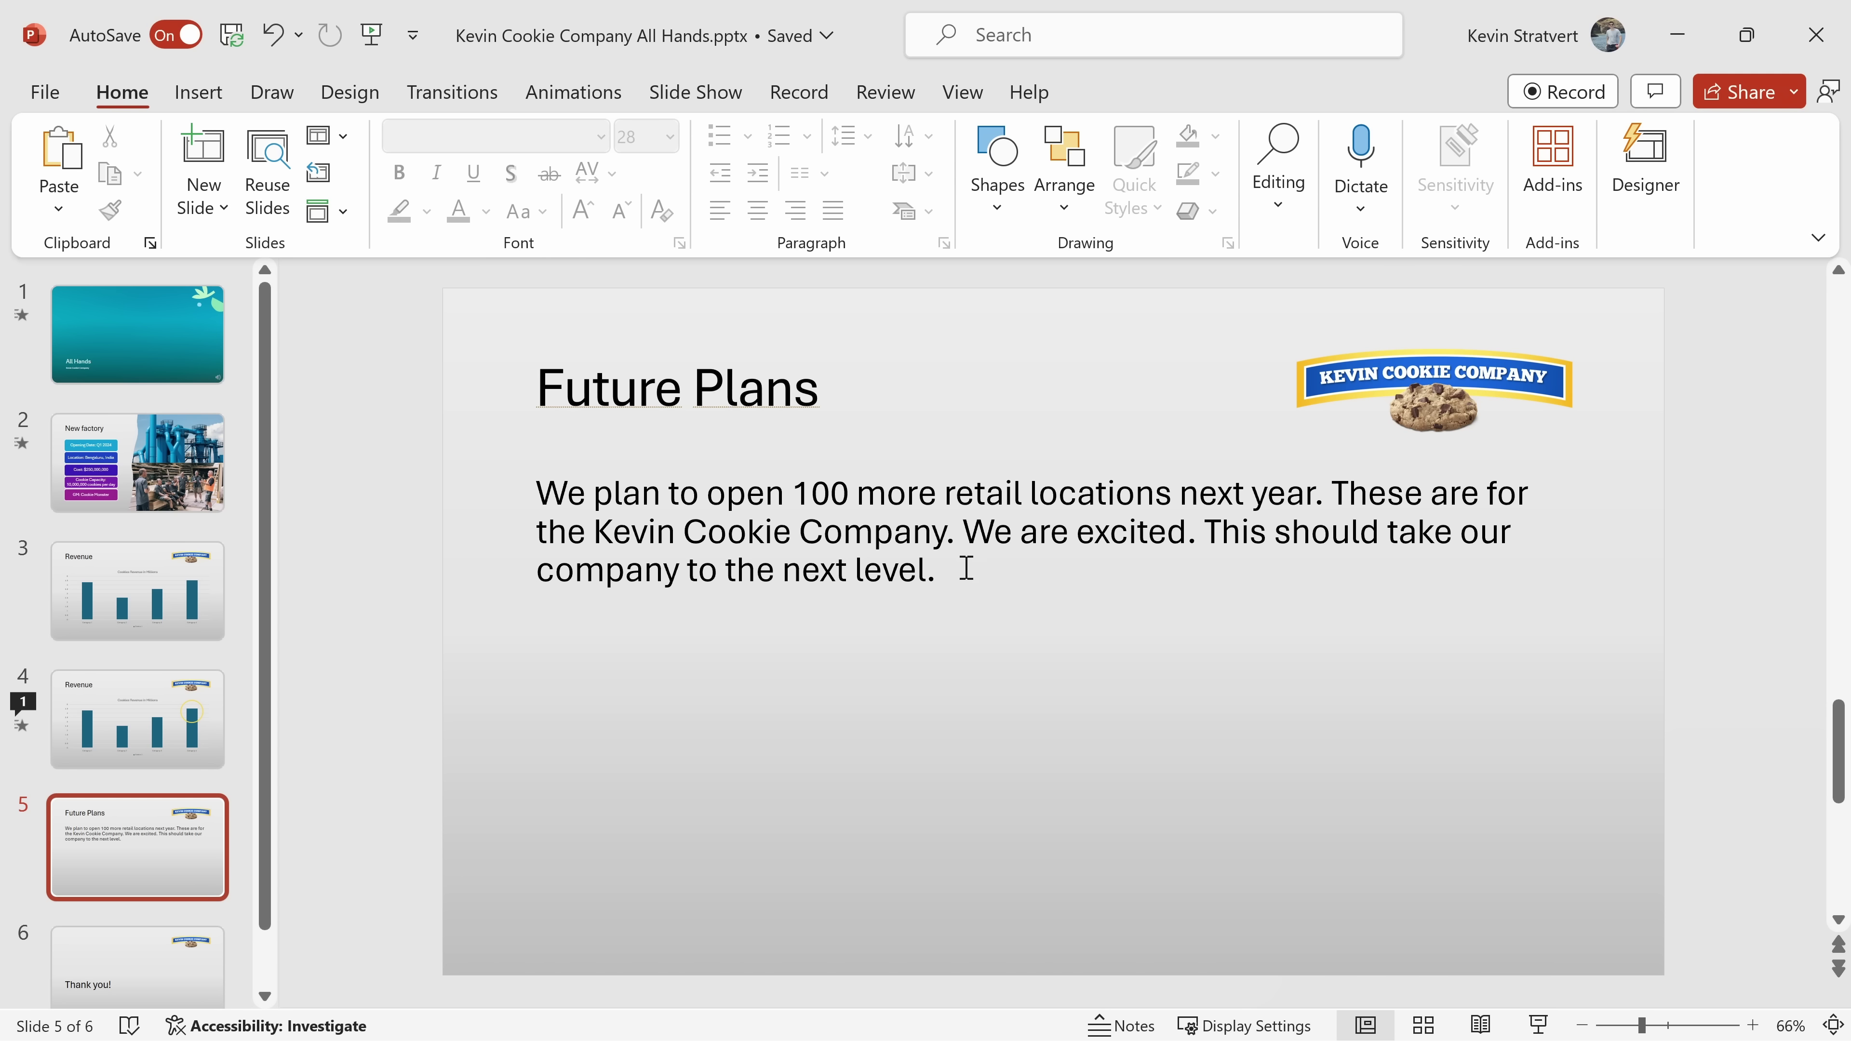
Select the Future Plans paragraph and bring up Grammarly's full list of rewrite options
{"action": "left_click_drag", "start_coordinate": [966, 568], "coordinate": [554, 519]}
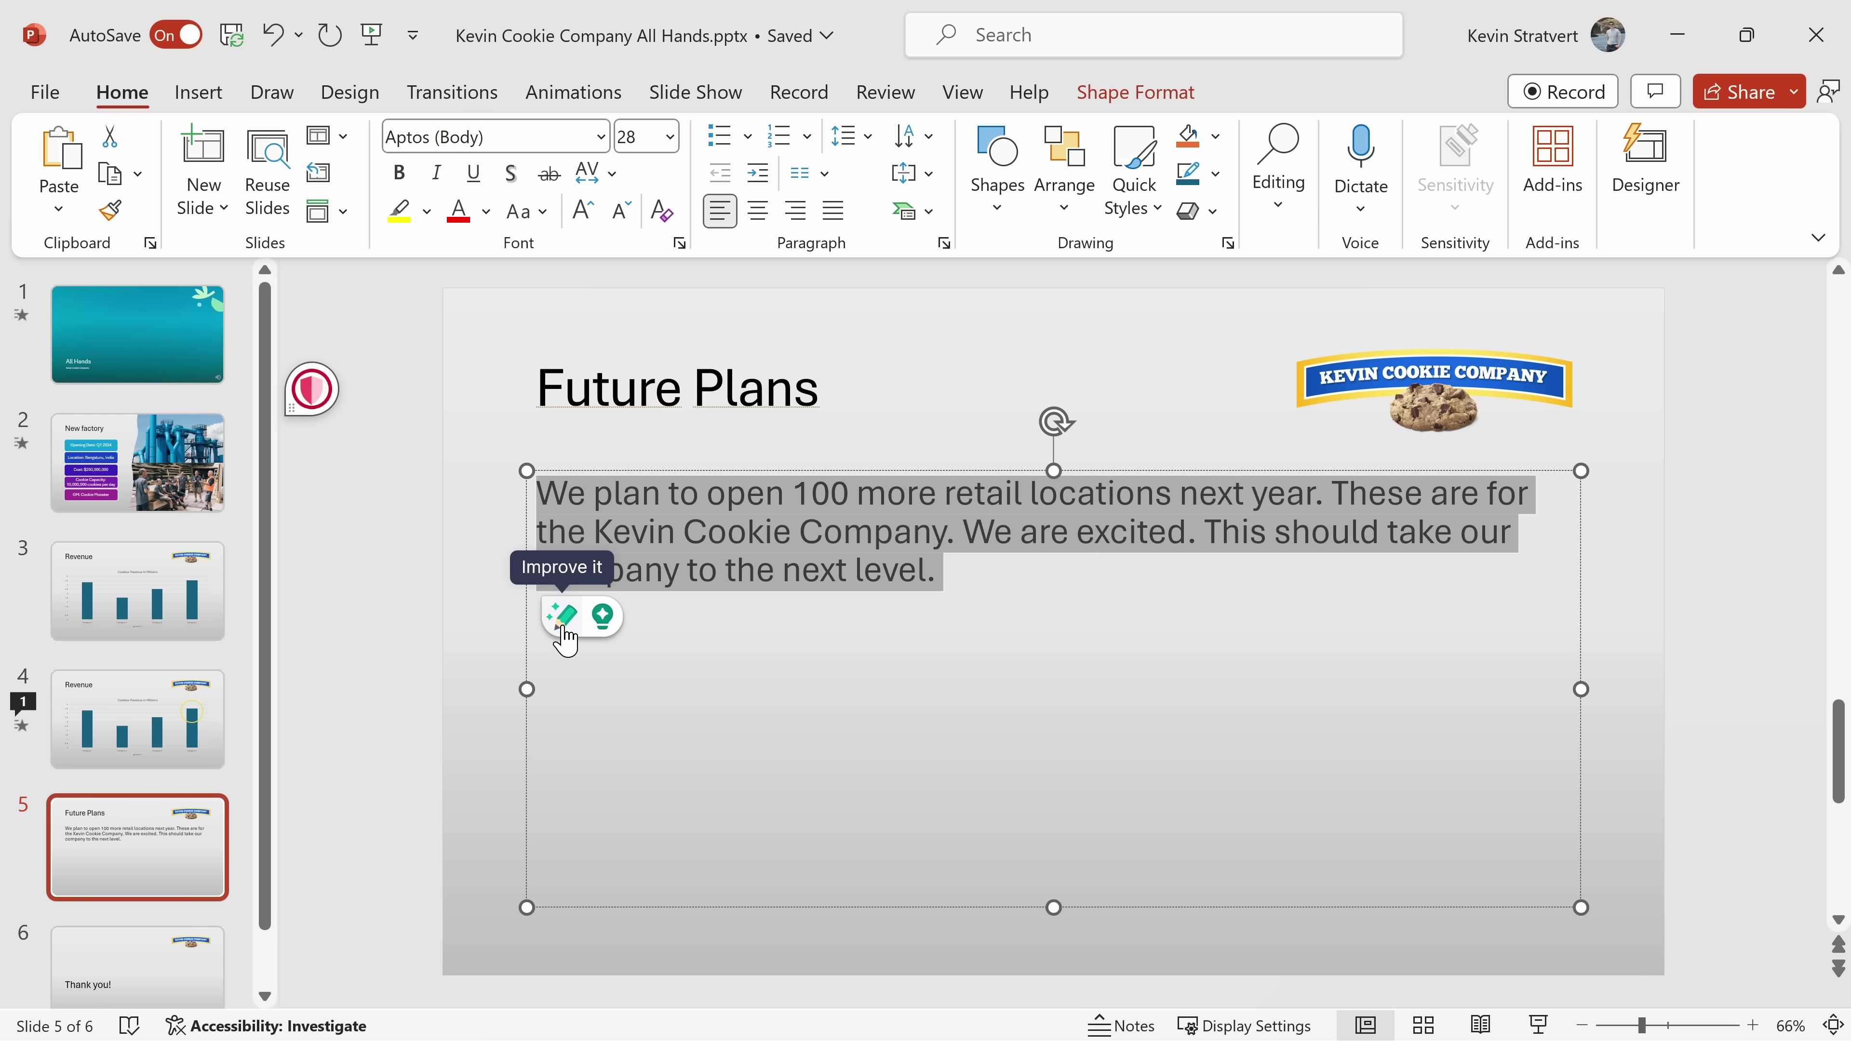
{"action": "left_click", "coordinate": [603, 618]}
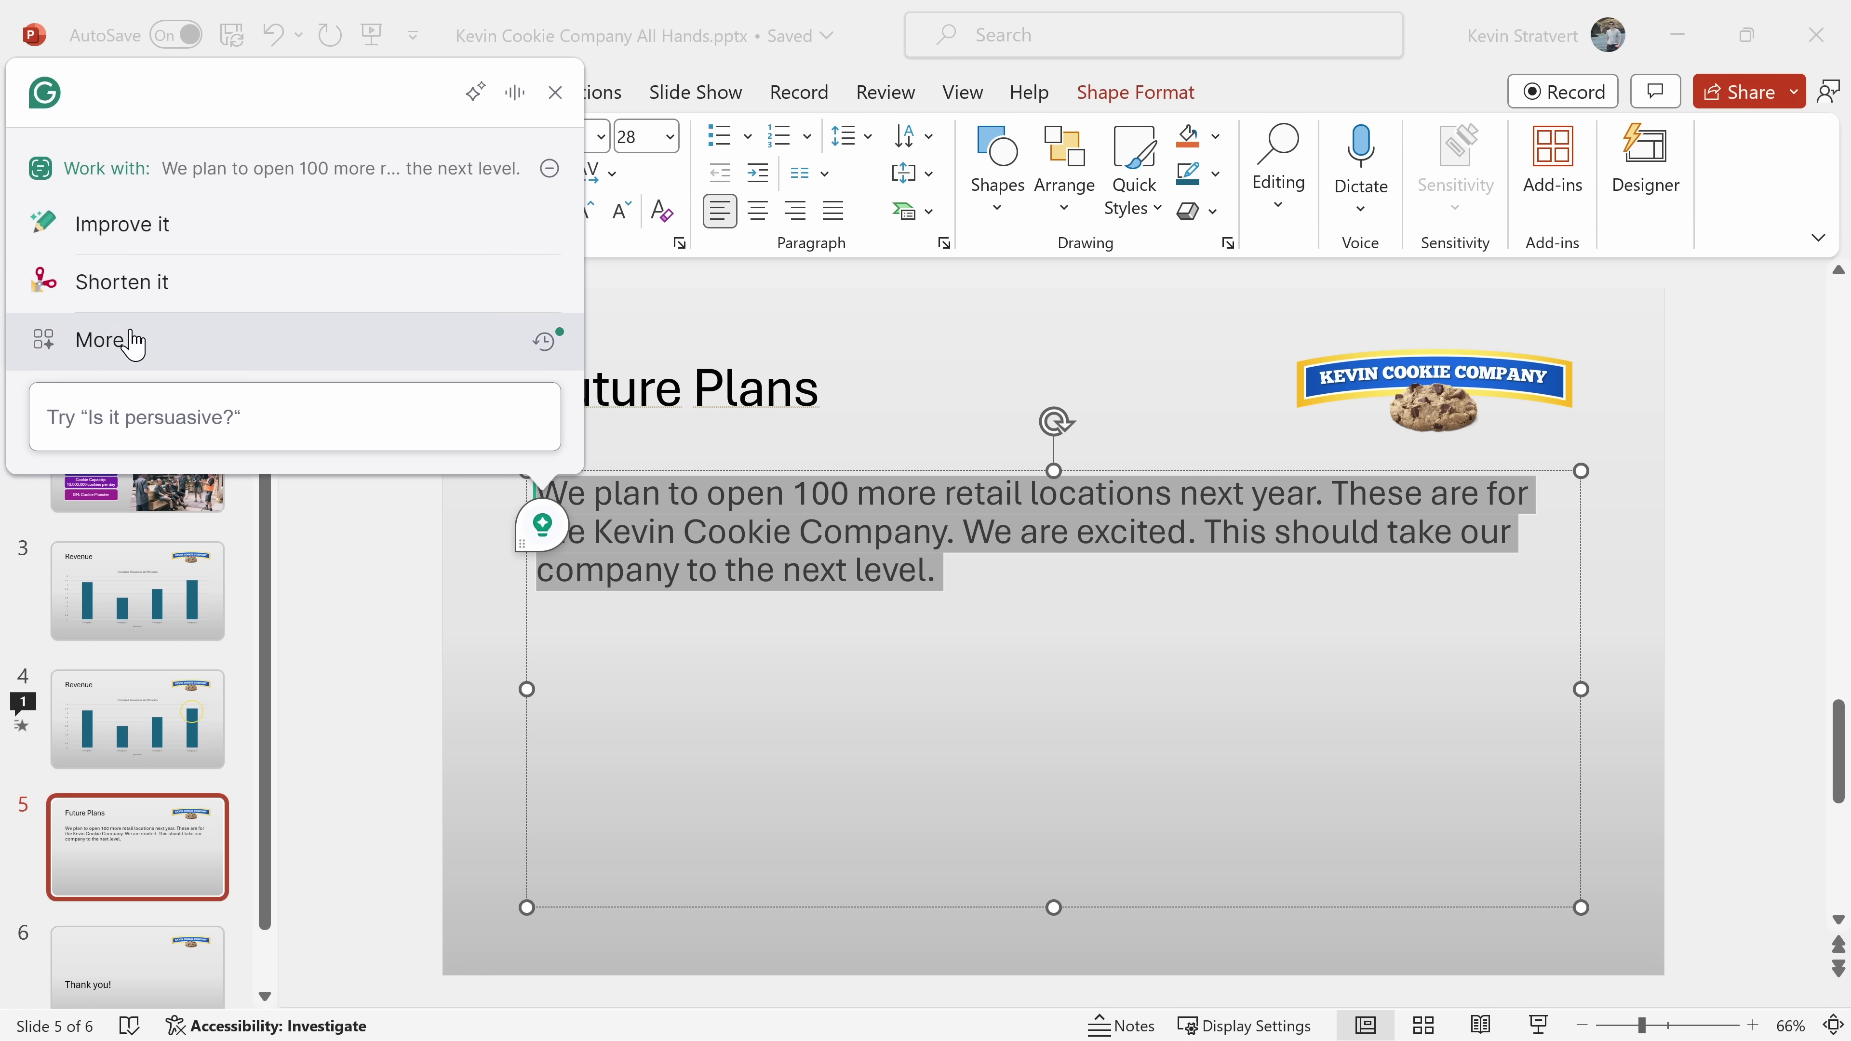
{"action": "left_click", "coordinate": [110, 340]}
Choose Improve it from Grammarly's rewrite options for the Future Plans paragraph
{"action": "scroll", "coordinate": [262, 343], "scroll_direction": "down", "scroll_amount": 4}
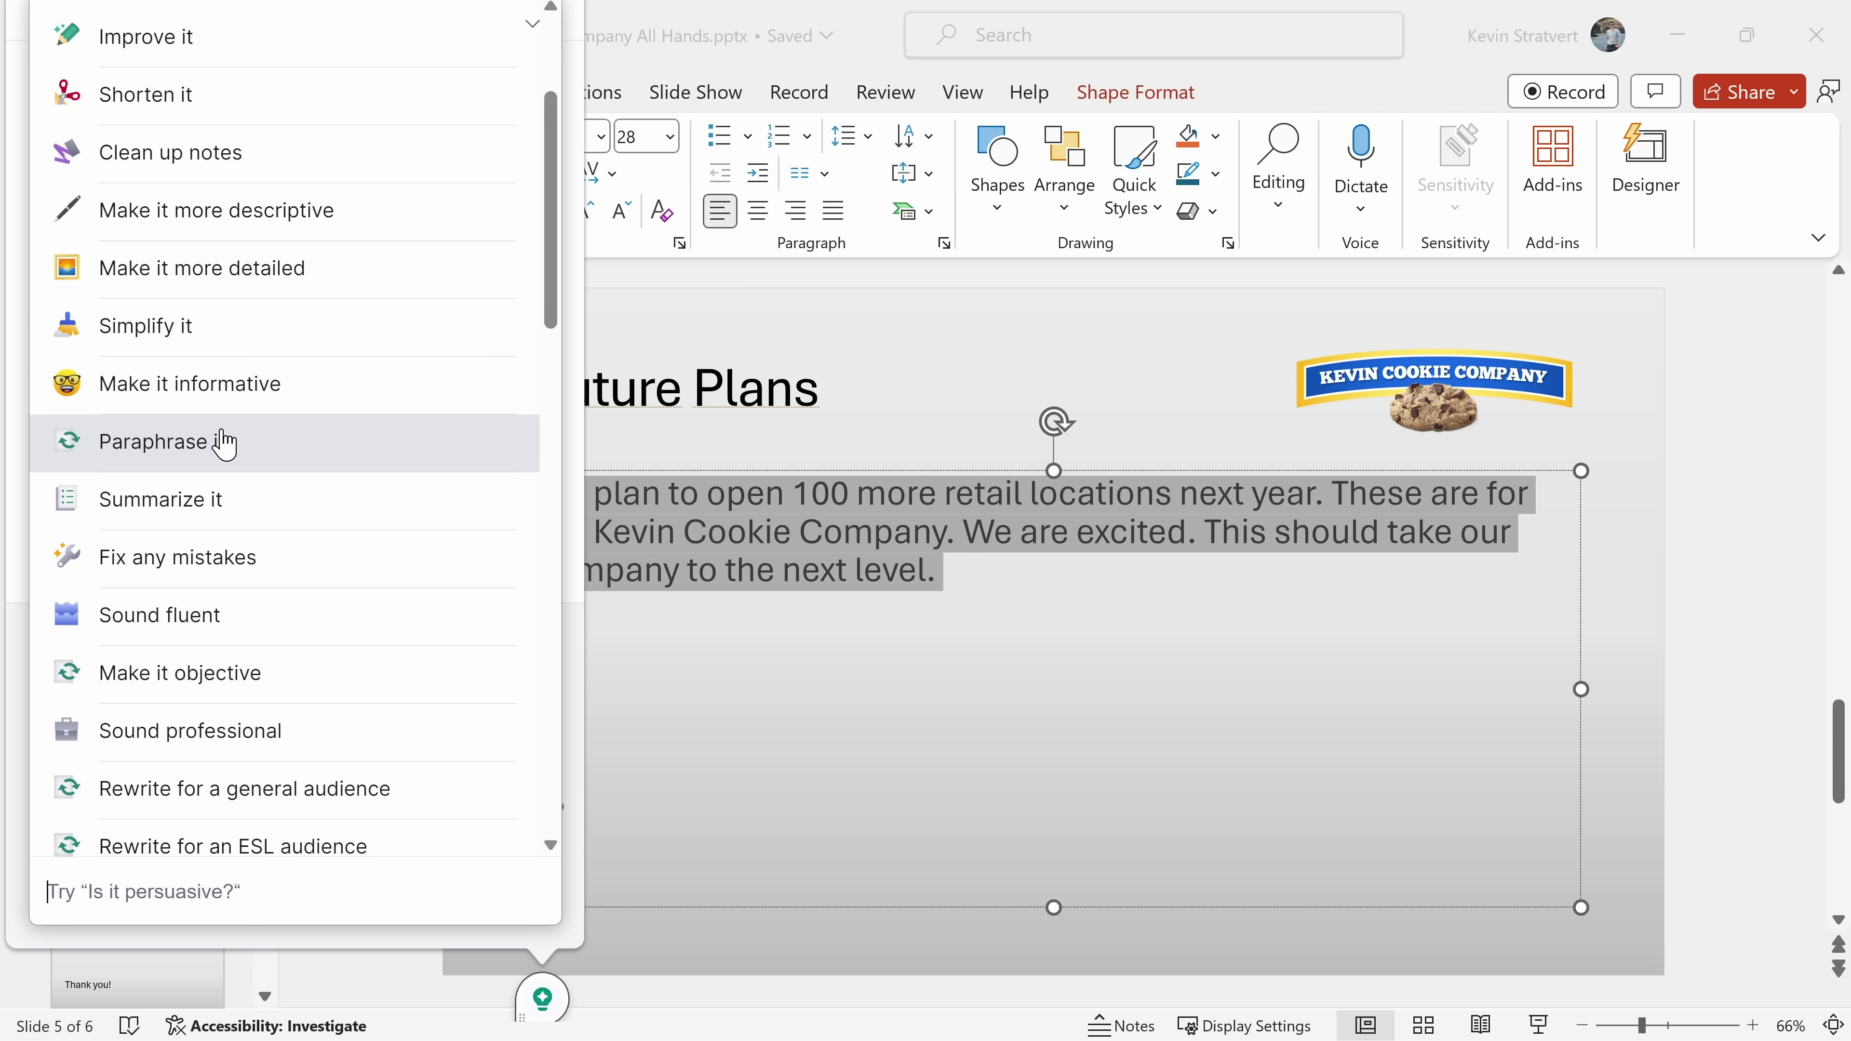
{"action": "scroll", "coordinate": [277, 592], "scroll_direction": "down", "scroll_amount": 6}
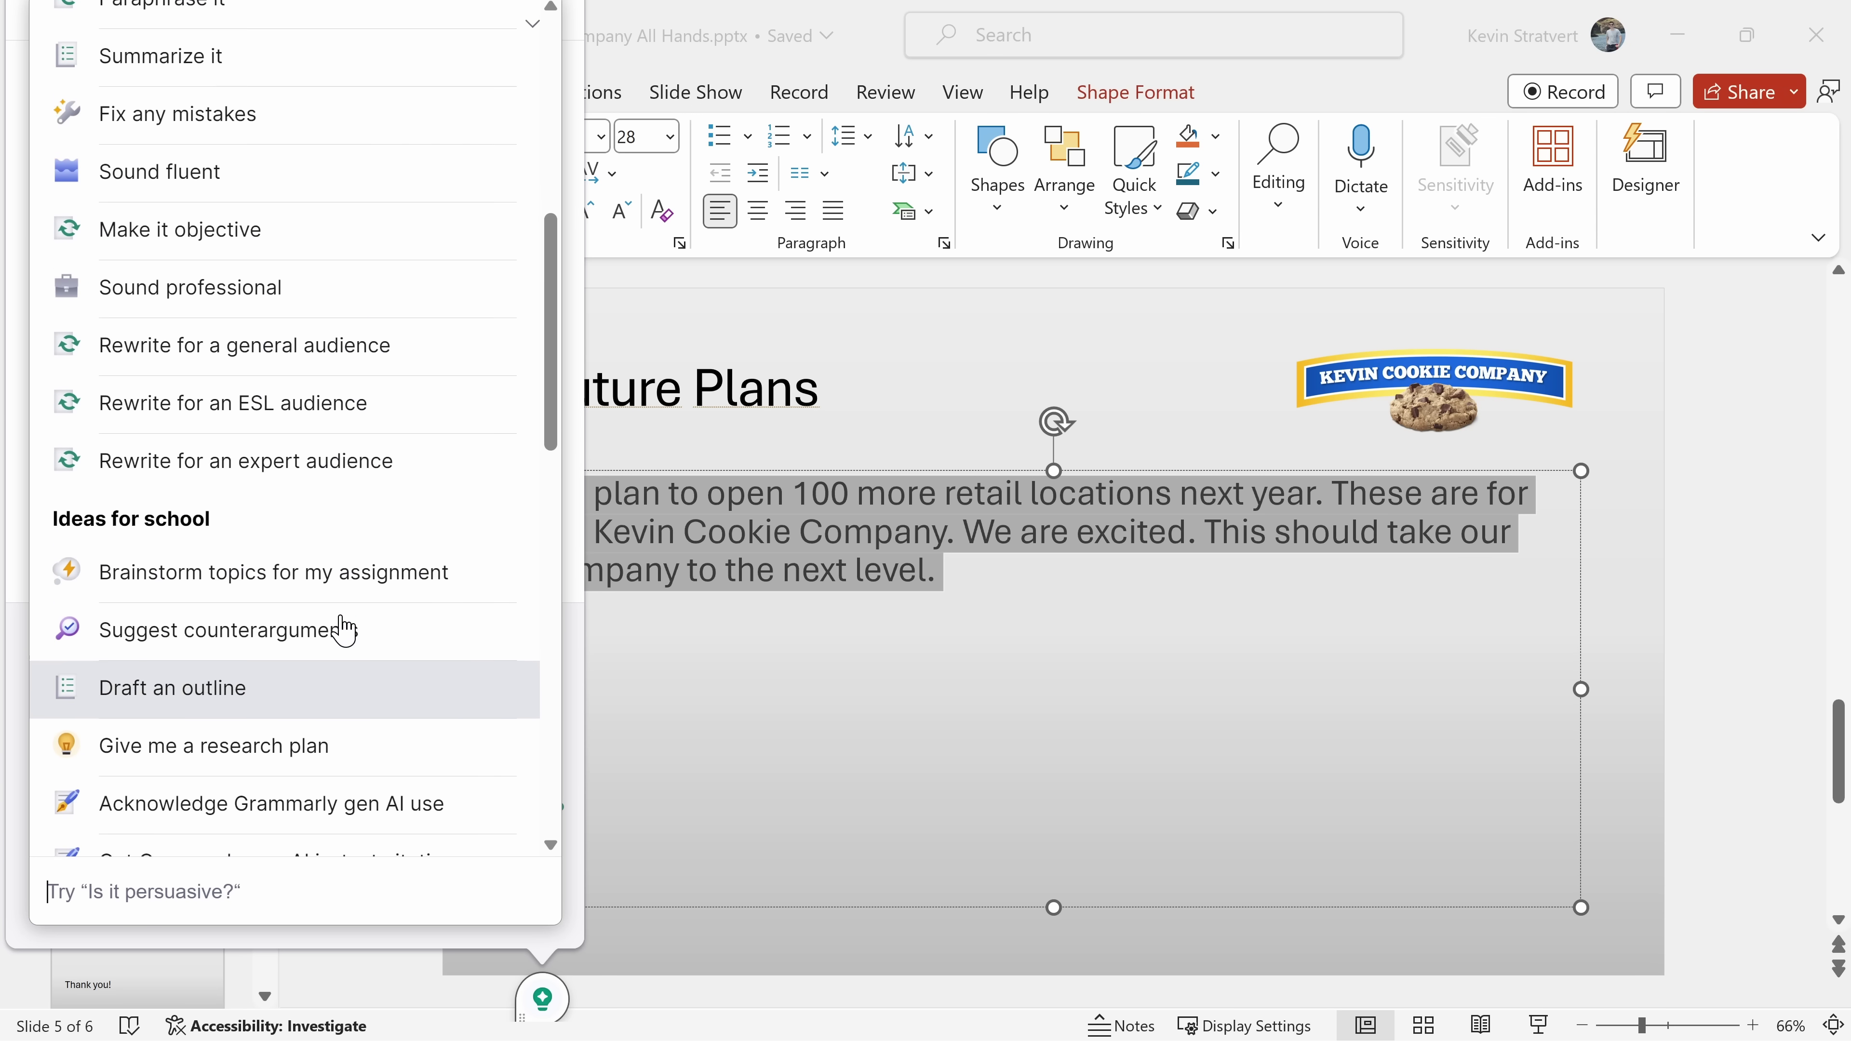
{"action": "scroll", "coordinate": [341, 629], "scroll_direction": "up", "scroll_amount": 7}
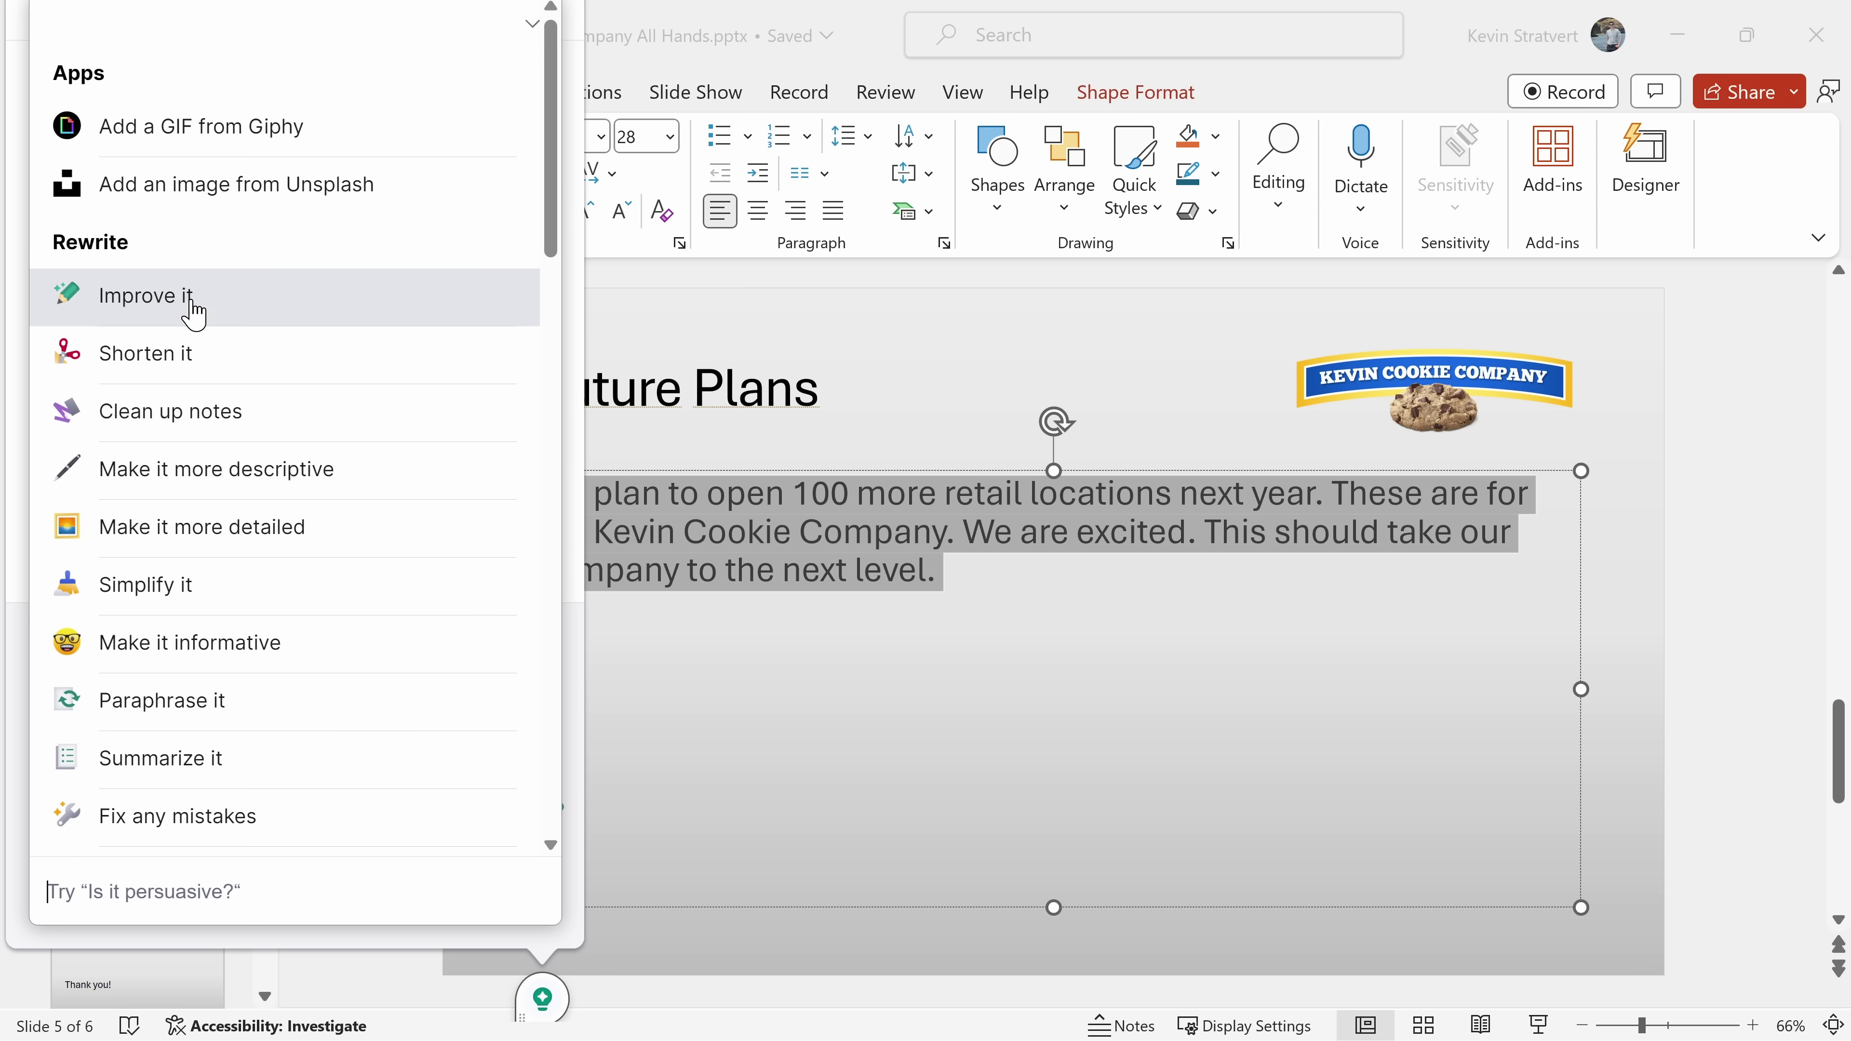
{"action": "left_click", "coordinate": [193, 313]}
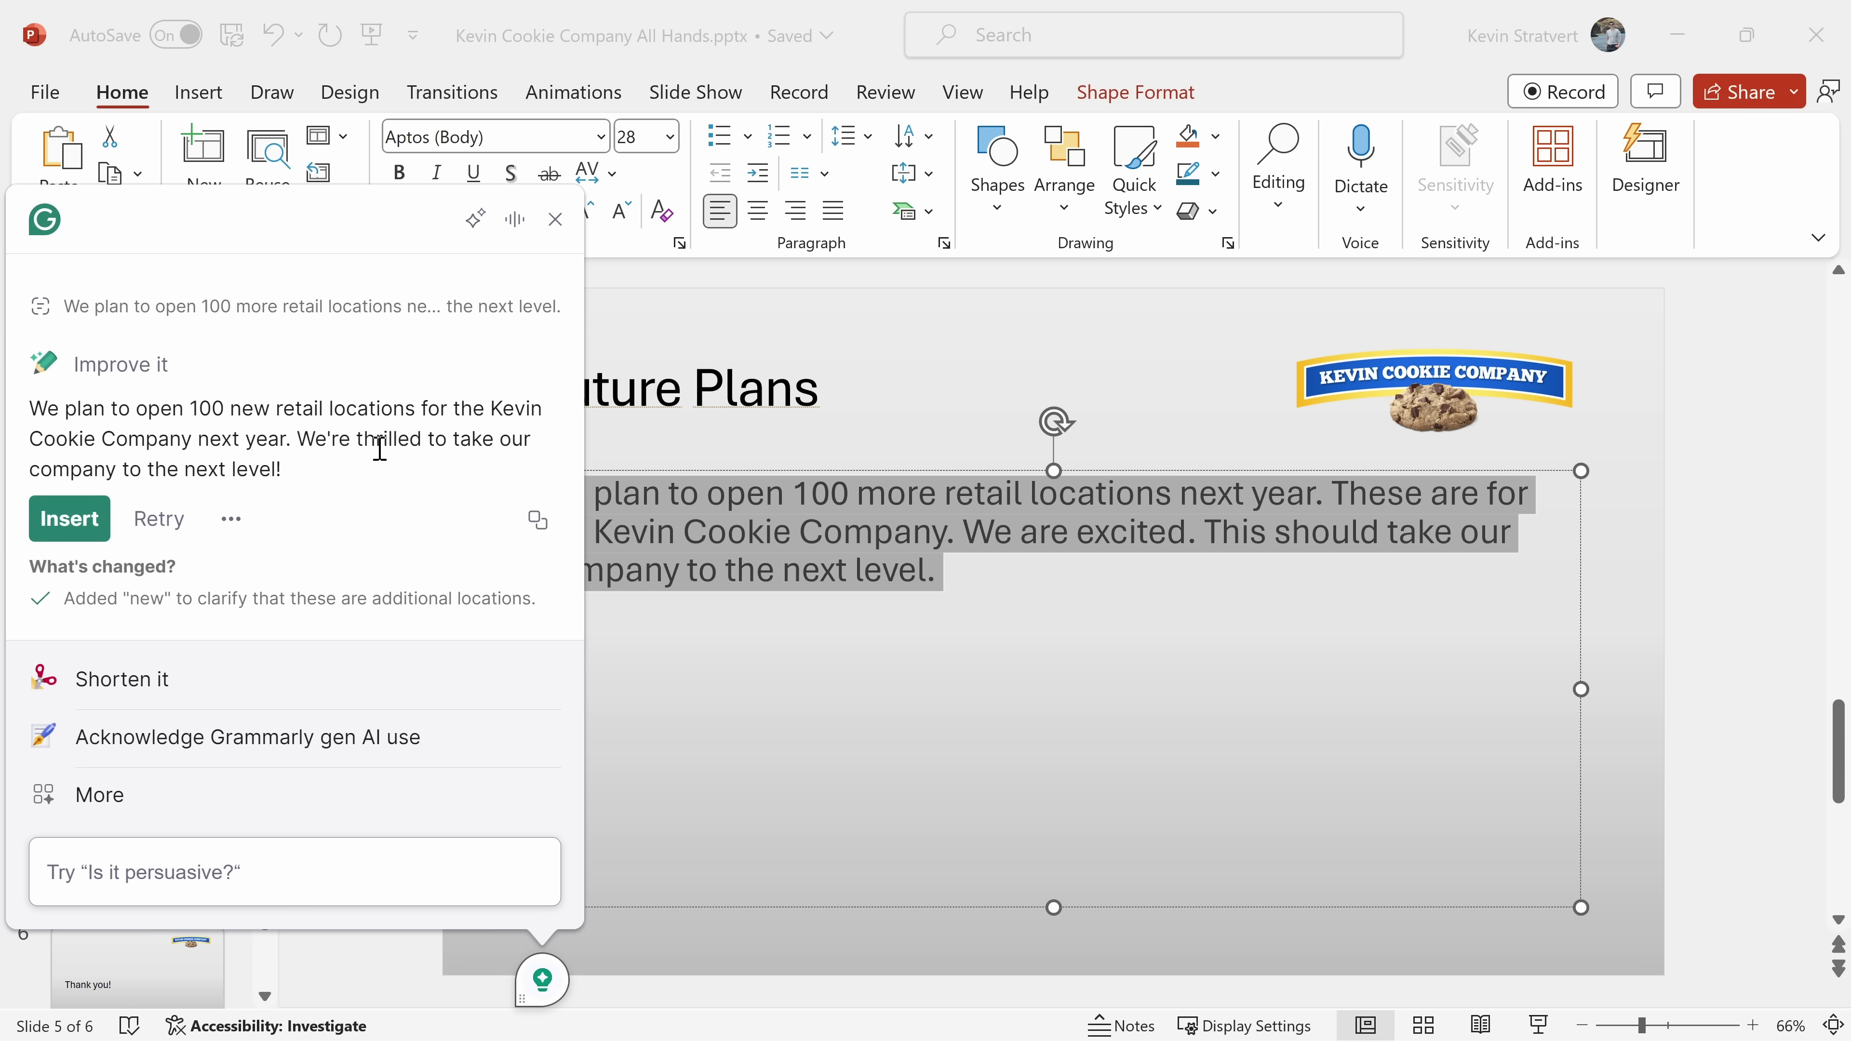
Replace the Future Plans paragraph with the improved rewrite and close the Grammarly panel
{"action": "left_click", "coordinate": [70, 518]}
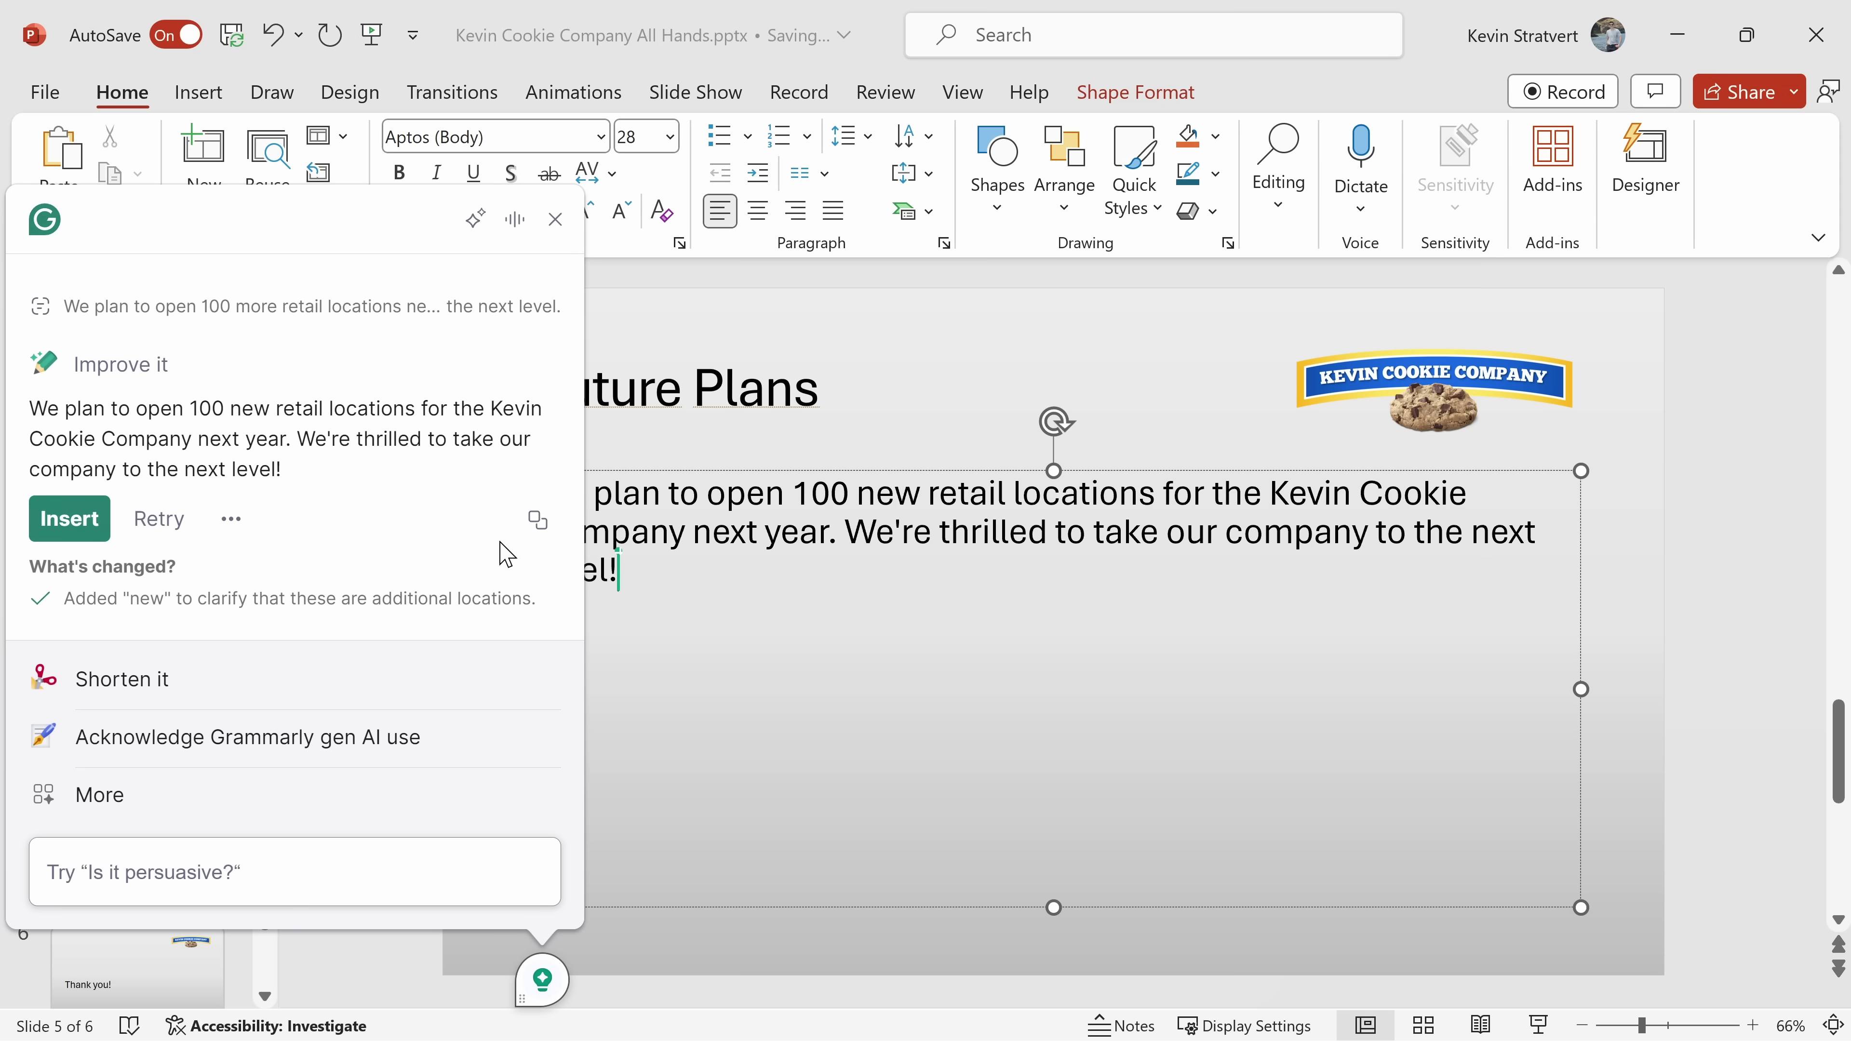
{"action": "left_click", "coordinate": [558, 219]}
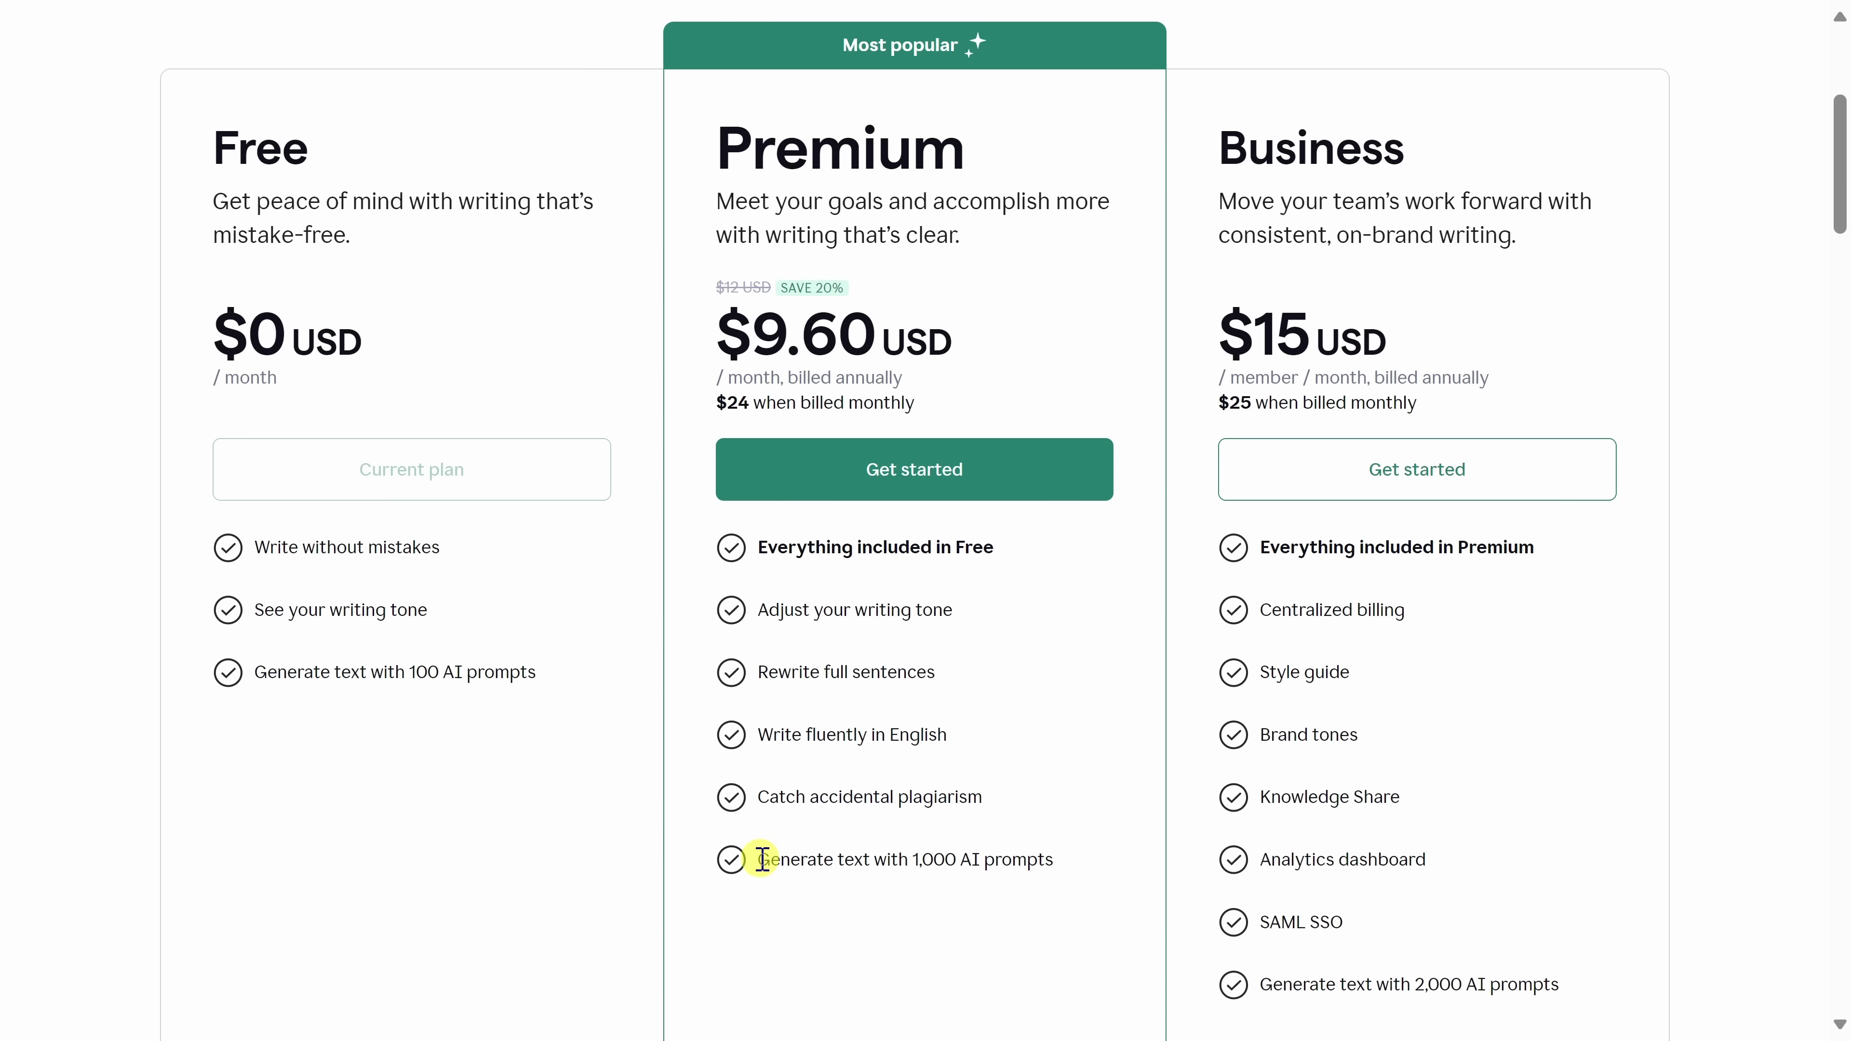
{"action": "left_click_drag", "start_coordinate": [761, 860], "coordinate": [1056, 872]}
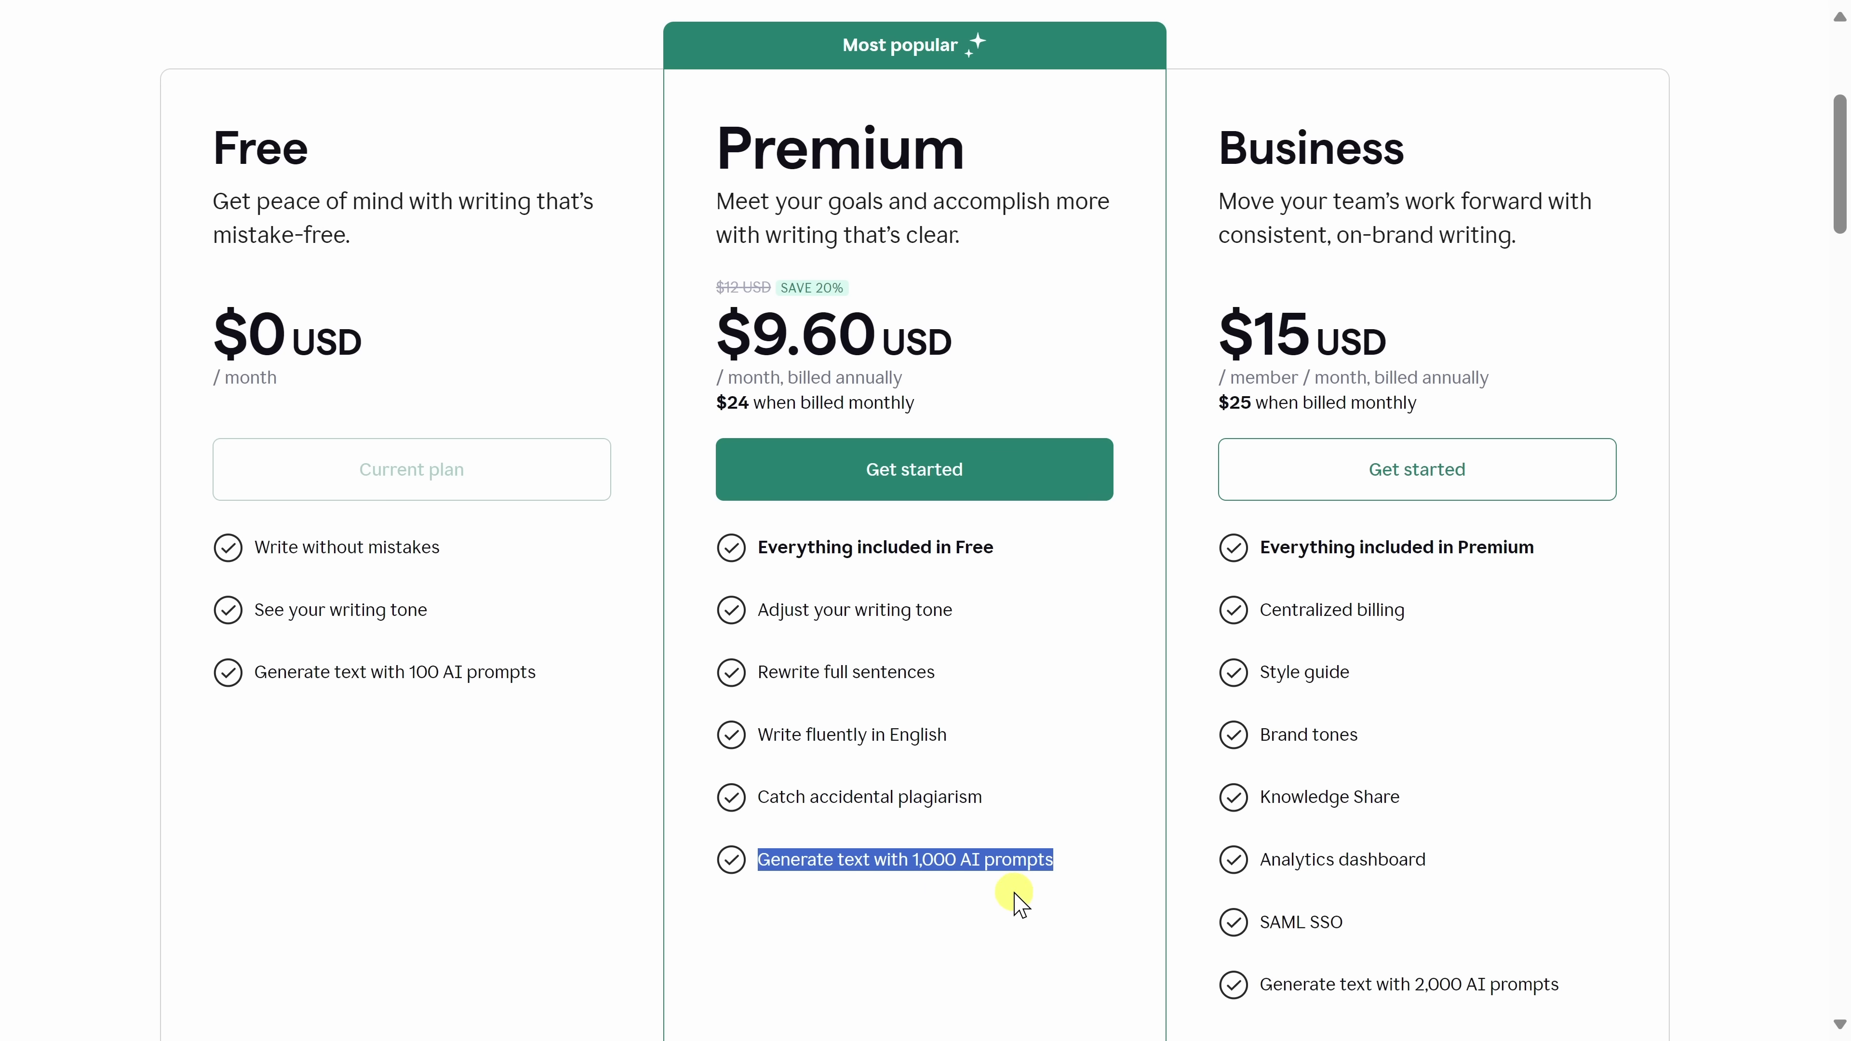
{"action": "left_click", "coordinate": [1061, 805]}
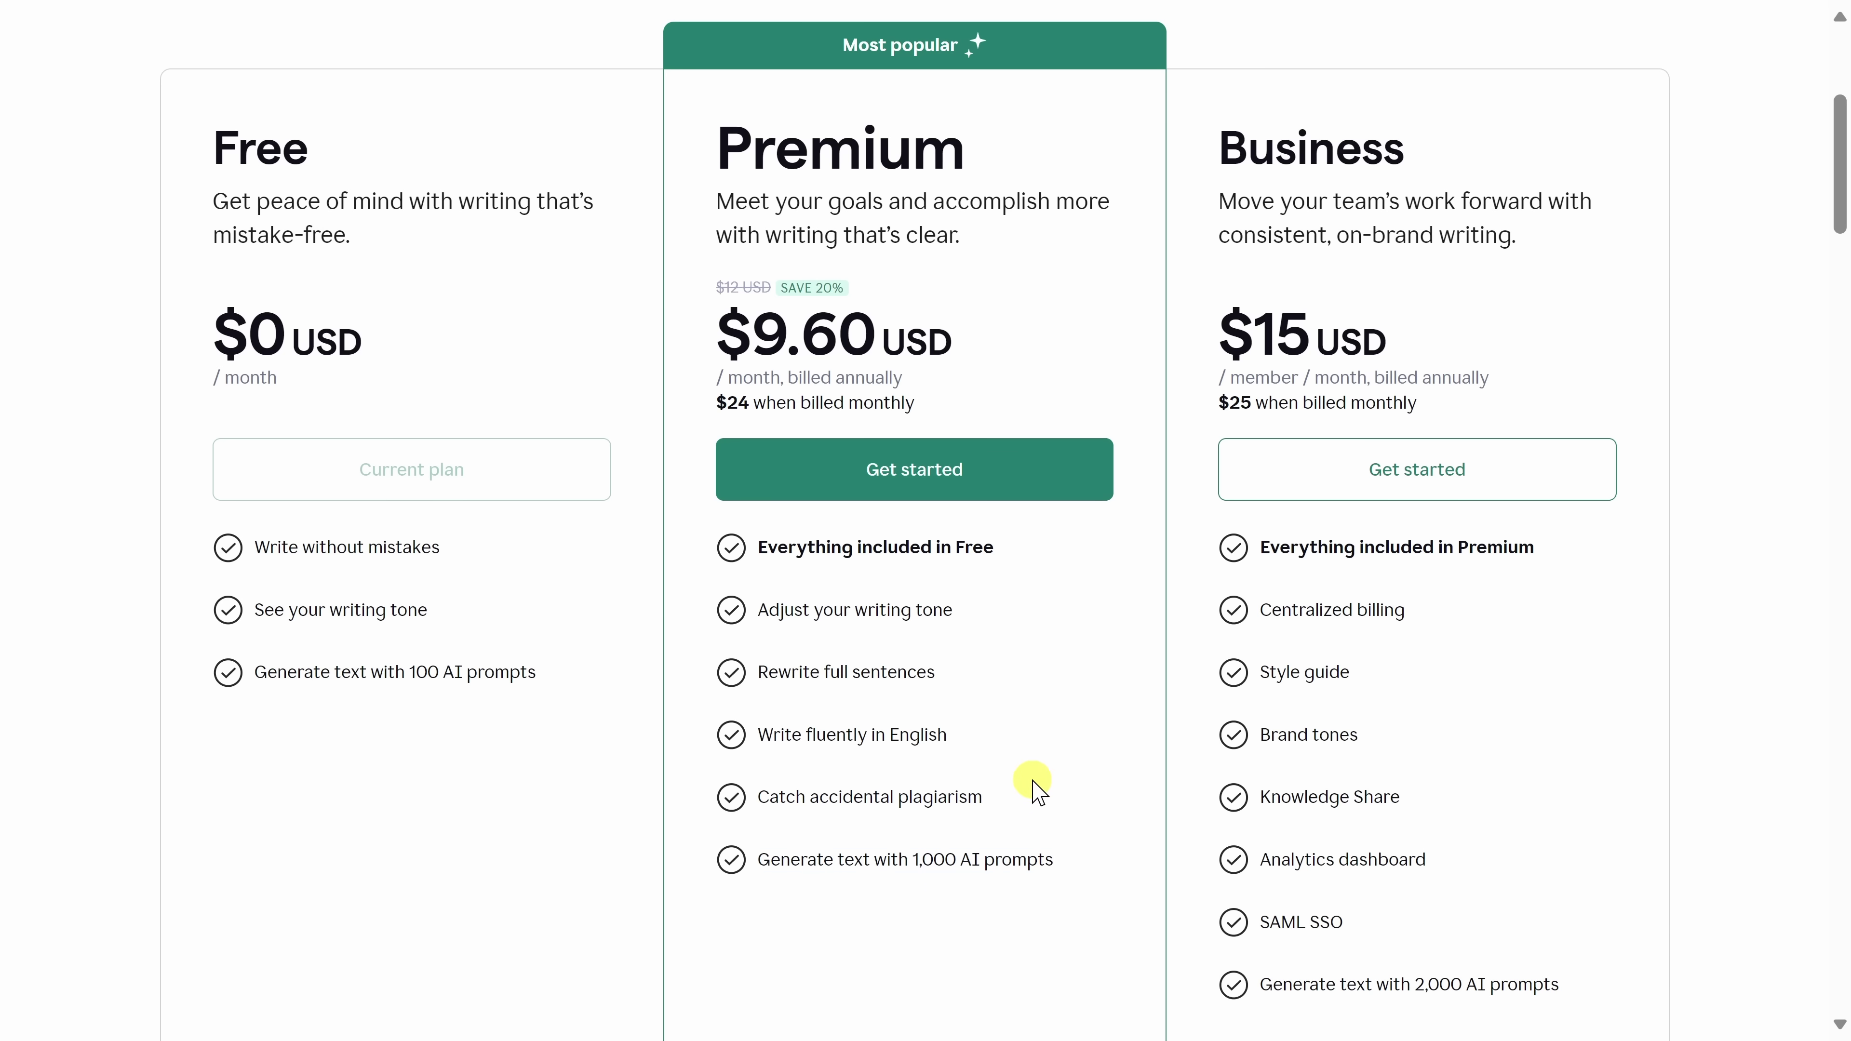